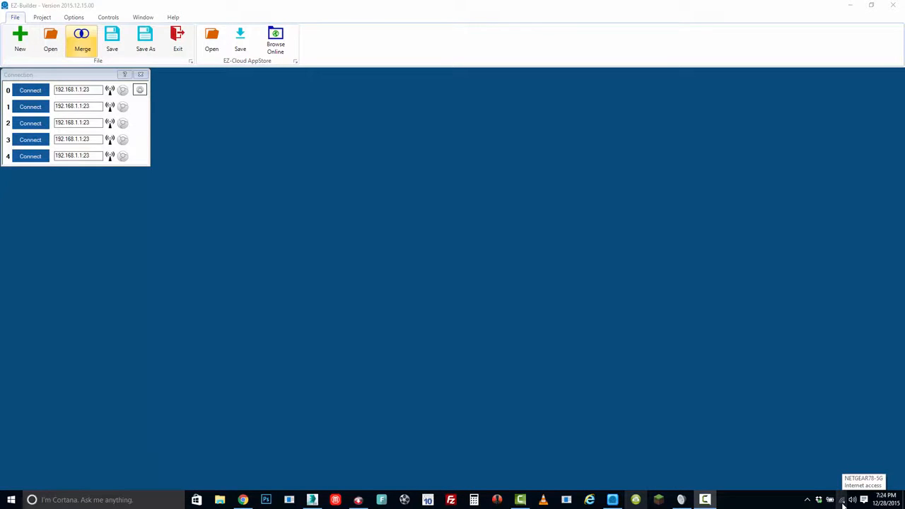
# - Look over the list of available Wi-Fi networks, then close it
pyautogui.click(843, 501)
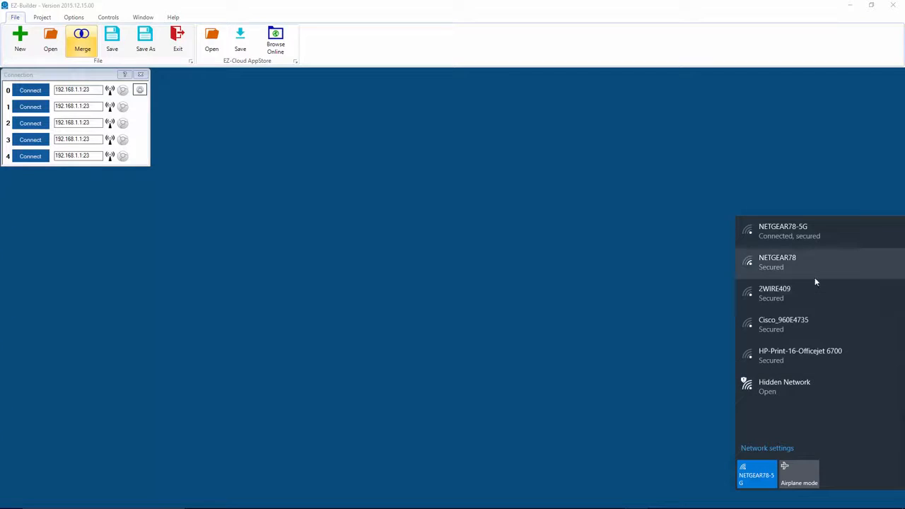
pyautogui.click(562, 276)
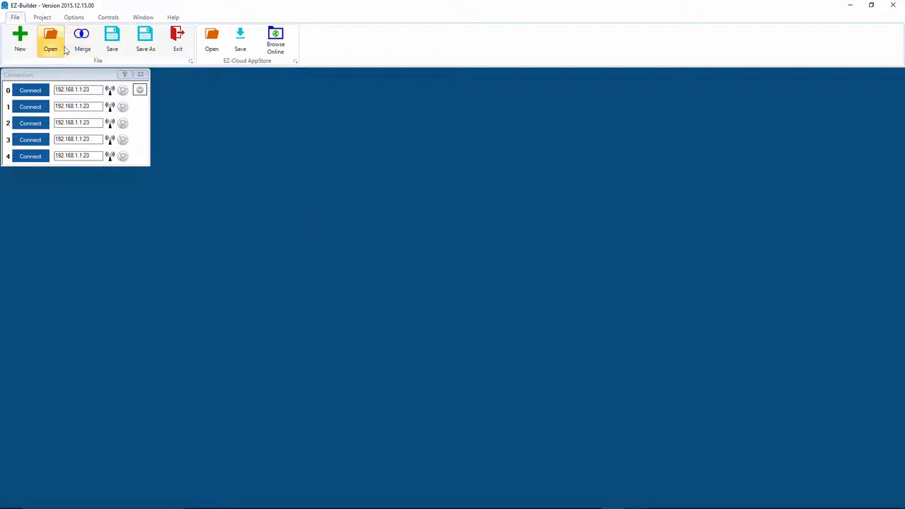
# - Add an EZ-B v4 Info control to the project and place it beside the Connection window
pyautogui.click(43, 17)
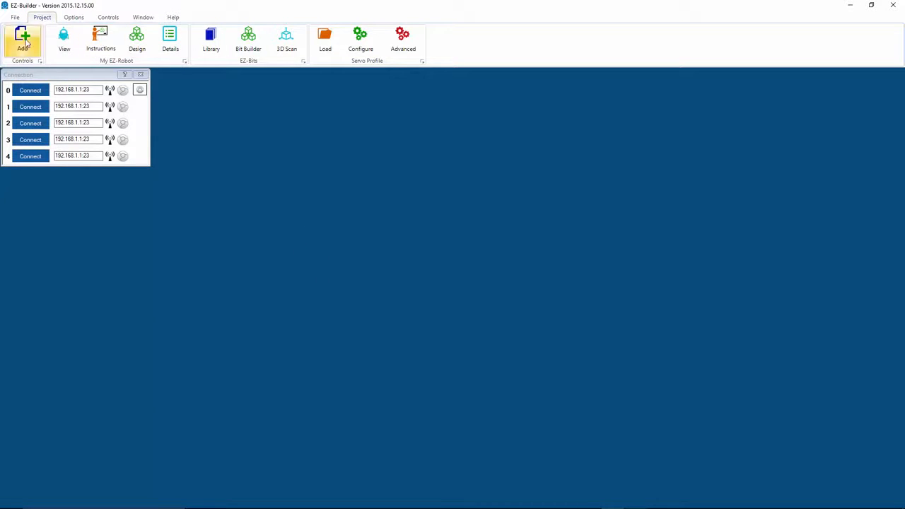
pyautogui.click(22, 40)
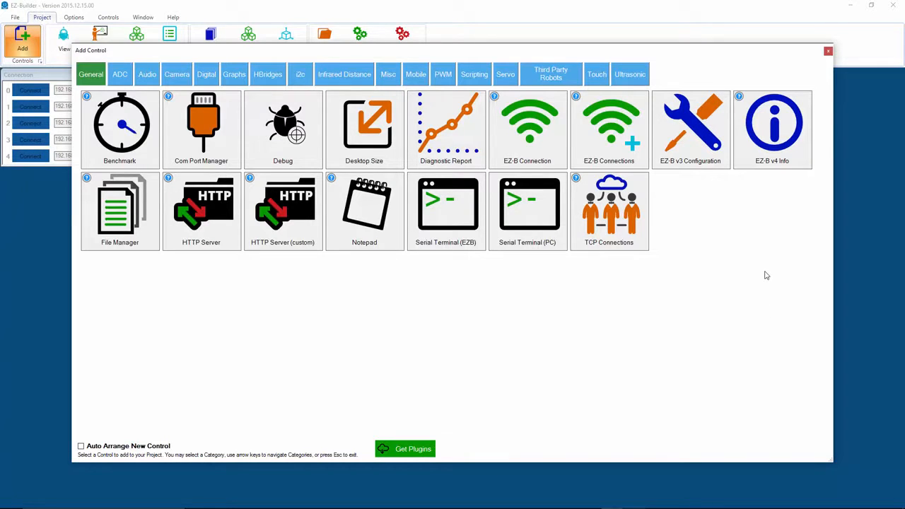
pyautogui.click(778, 139)
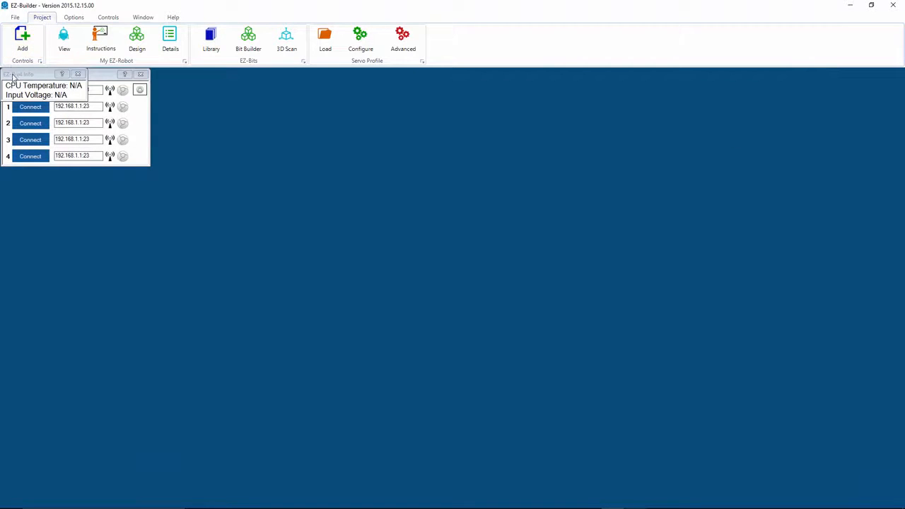
pyautogui.moveTo(53, 74); pyautogui.dragTo(208, 78)
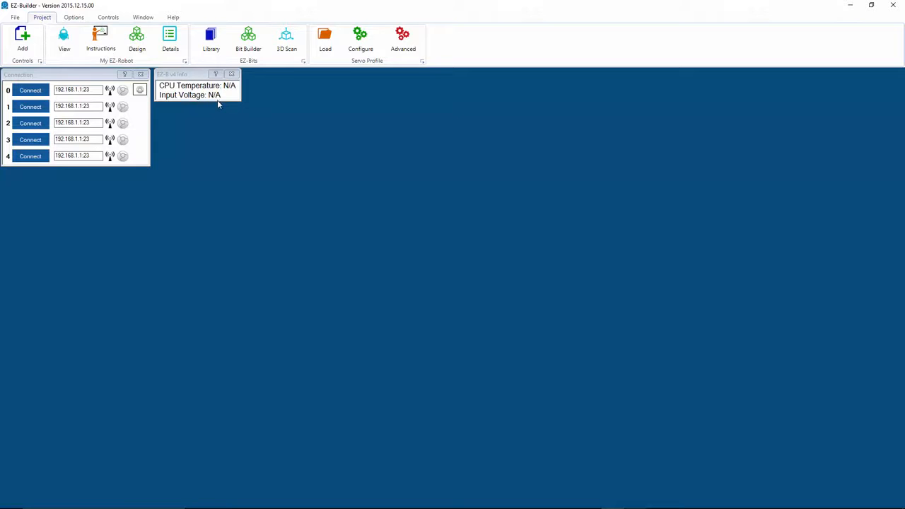
# - Add a Sound Board (PC) audio control and move it to an empty area of the workspace, clear of the other controls
pyautogui.click(22, 39)
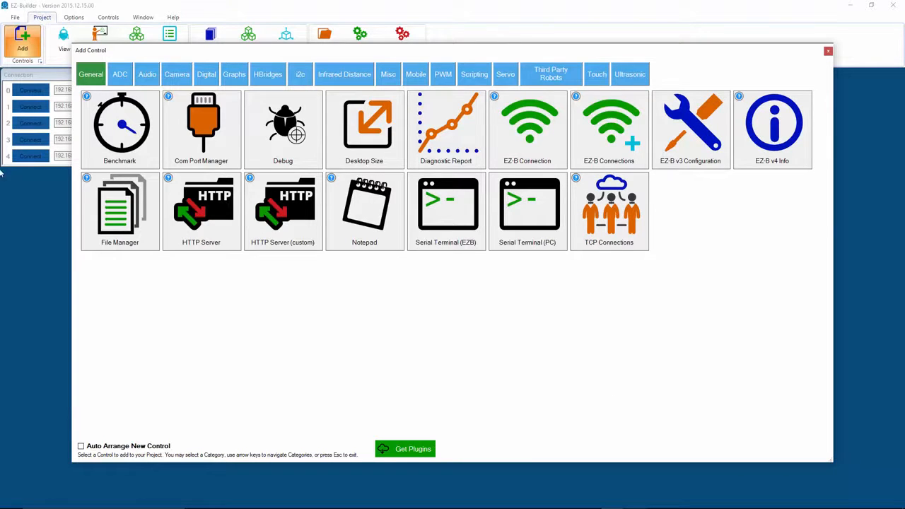
pyautogui.click(124, 78)
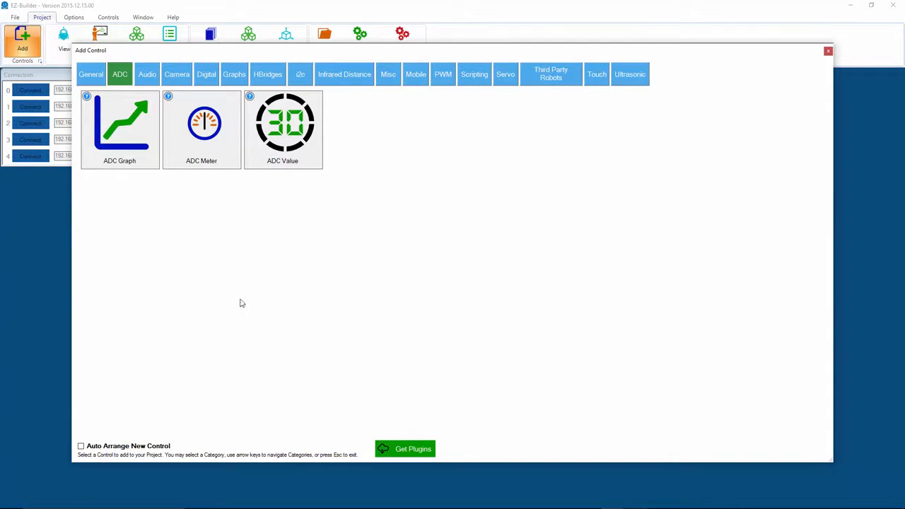
pyautogui.click(148, 78)
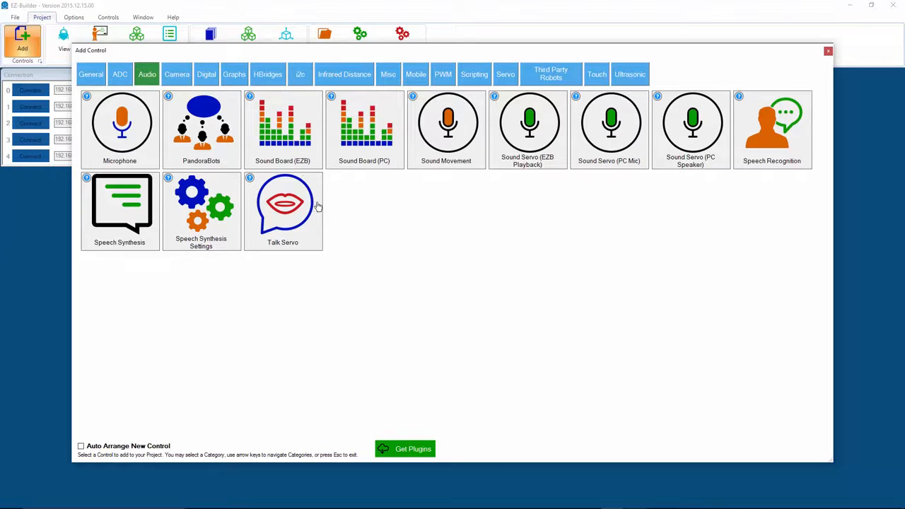
pyautogui.click(361, 131)
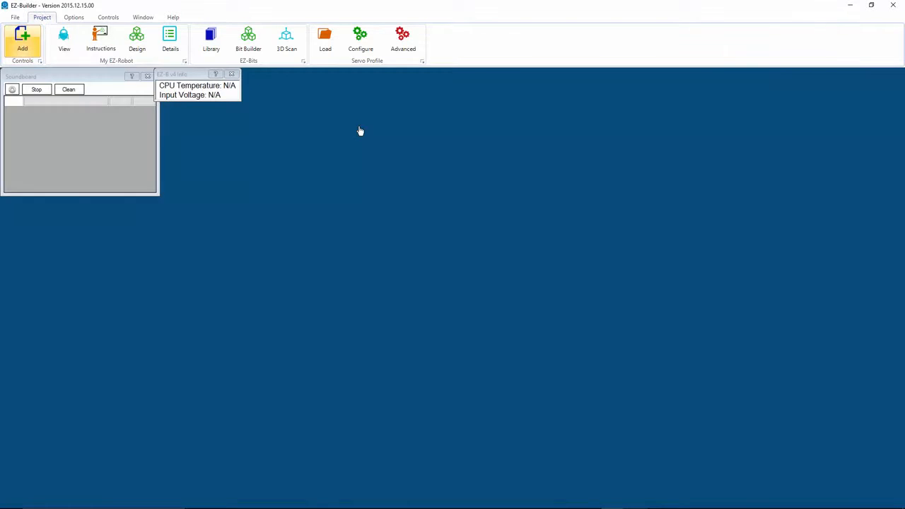
pyautogui.moveTo(65, 80); pyautogui.dragTo(616, 79)
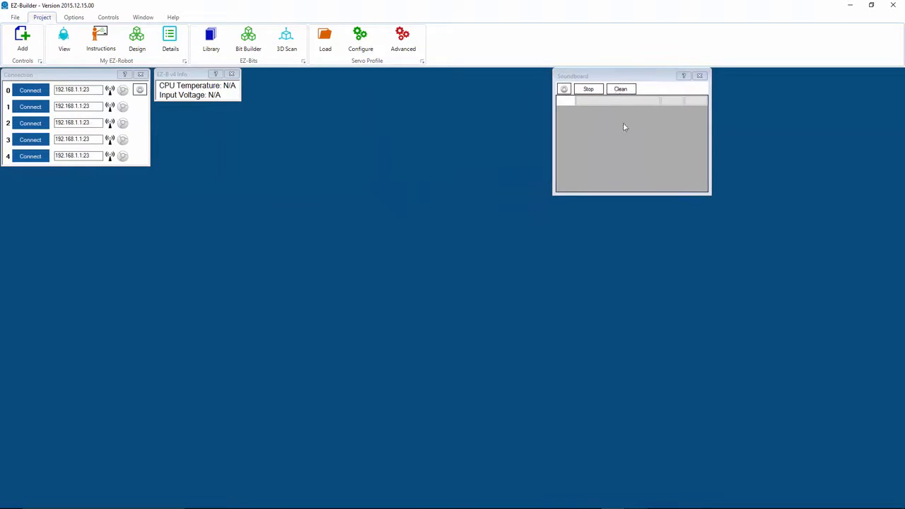
# - Rename the soundboard control to "BB-8 Sounds" and save its settings
pyautogui.click(565, 90)
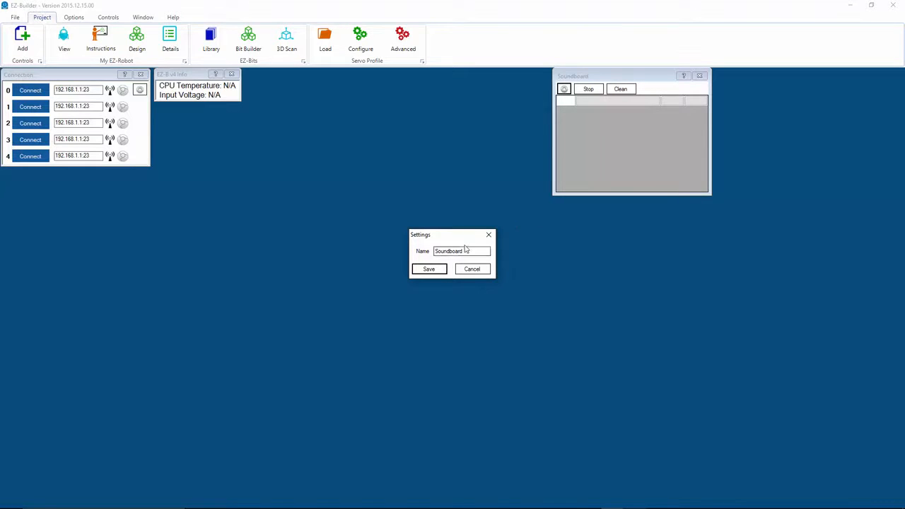
pyautogui.moveTo(471, 253); pyautogui.dragTo(332, 252)
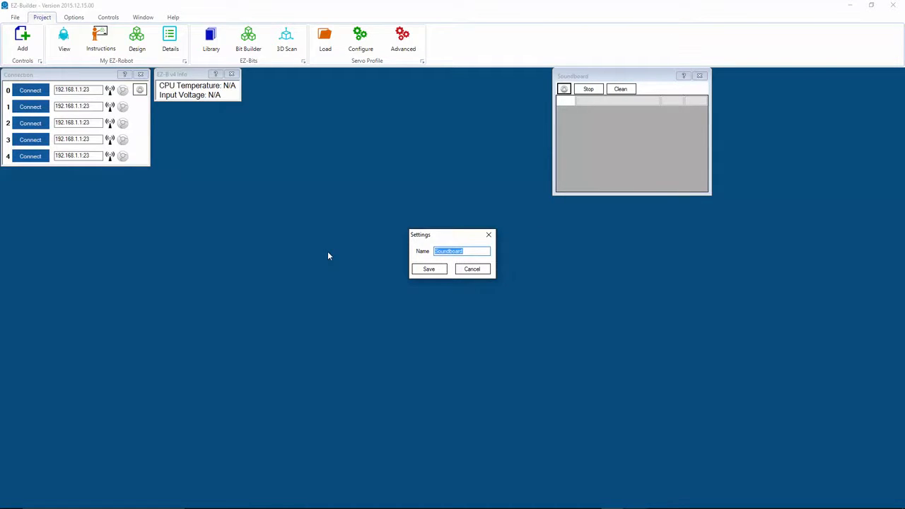
pyautogui.write('BB-8 Sounds')
pyautogui.click(423, 269)
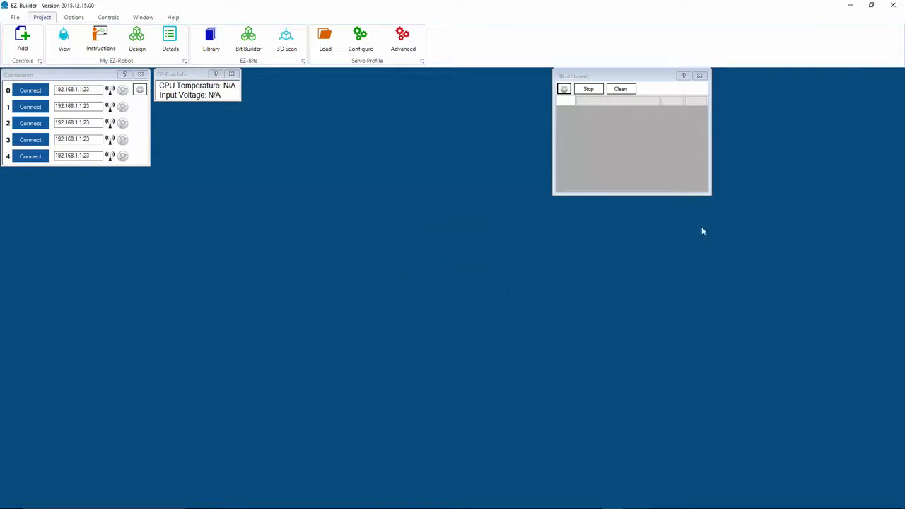
pyautogui.moveTo(609, 78)
pyautogui.mouseDown()
pyautogui.moveTo(588, 85)
pyautogui.moveTo(595, 80)
pyautogui.mouseUp()
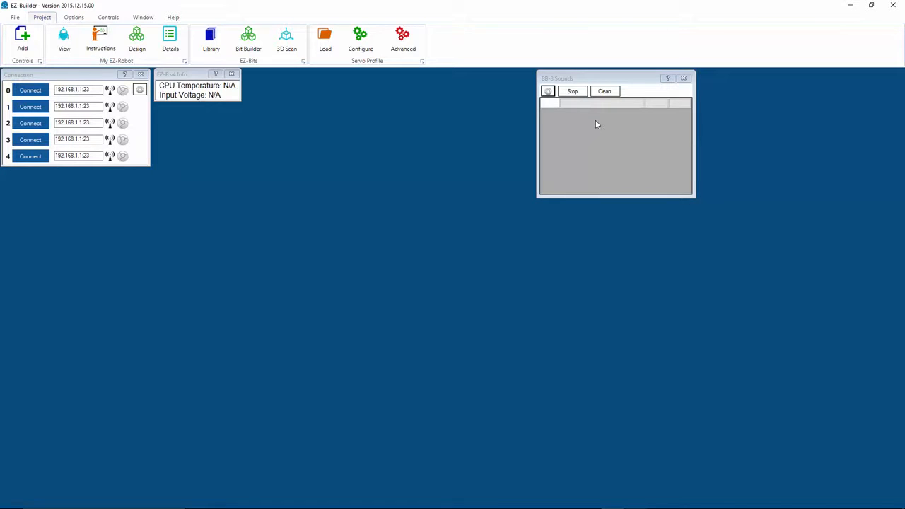
# - Load No.mp3 from the BB-8 MP3 Normalized folder into the BB-8 Sounds board and test its playback
pyautogui.click(617, 105)
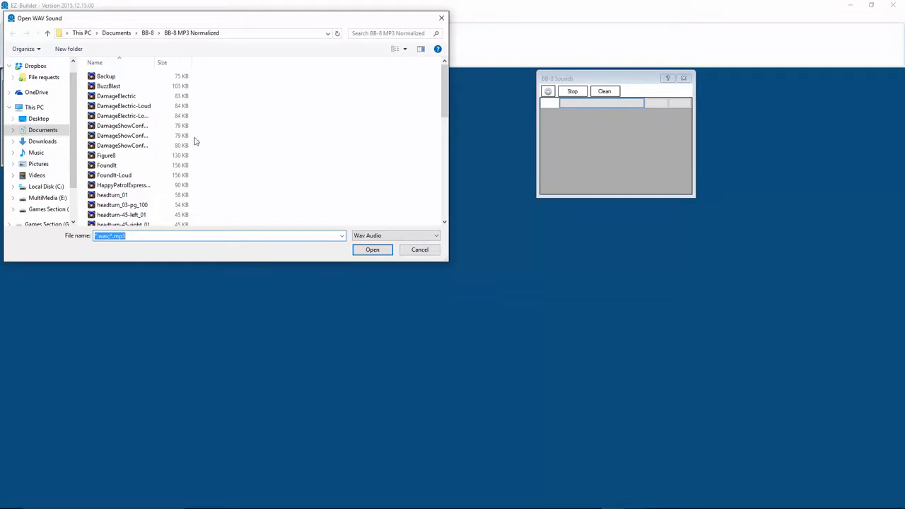
pyautogui.scroll(-6, 198, 140)
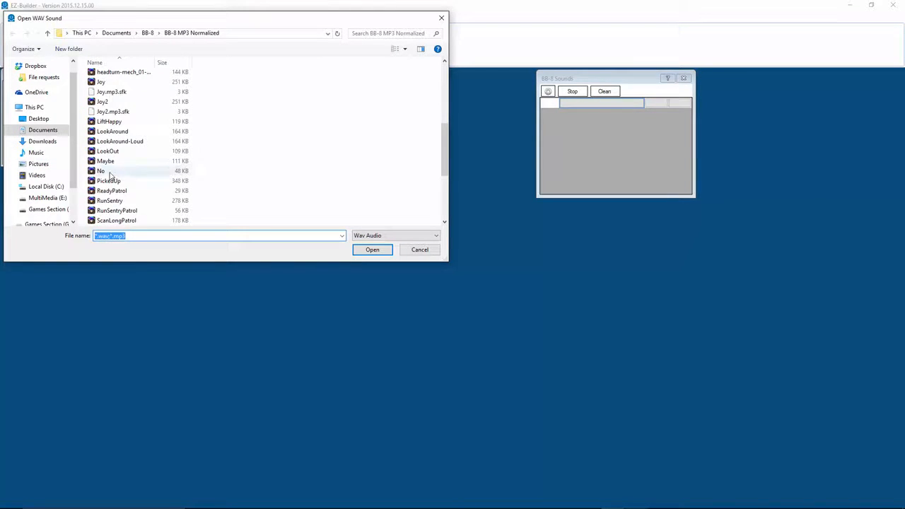
pyautogui.doubleClick(130, 172)
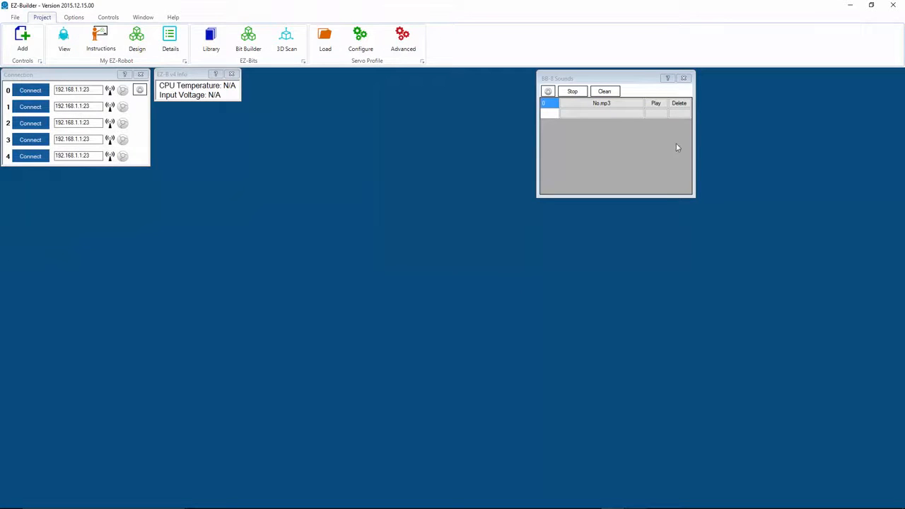
pyautogui.click(657, 105)
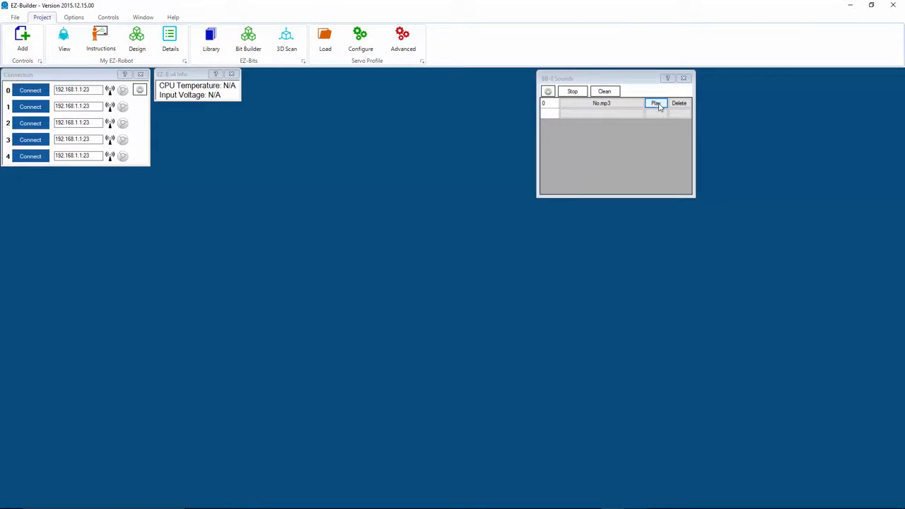
pyautogui.moveTo(634, 82); pyautogui.dragTo(637, 124)
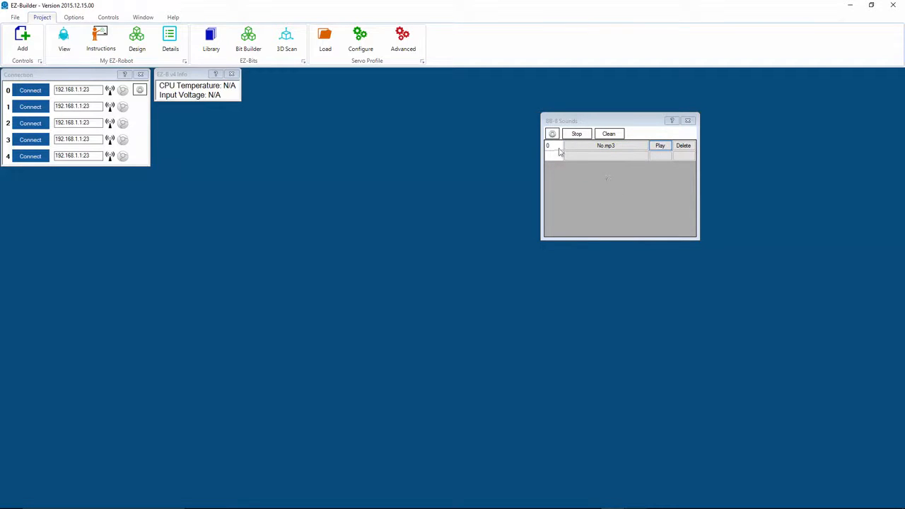
# - Add Yes.mp3 as the second BB-8 sound, using the MP3 Audio file filter, and test playing and stopping it
pyautogui.click(623, 156)
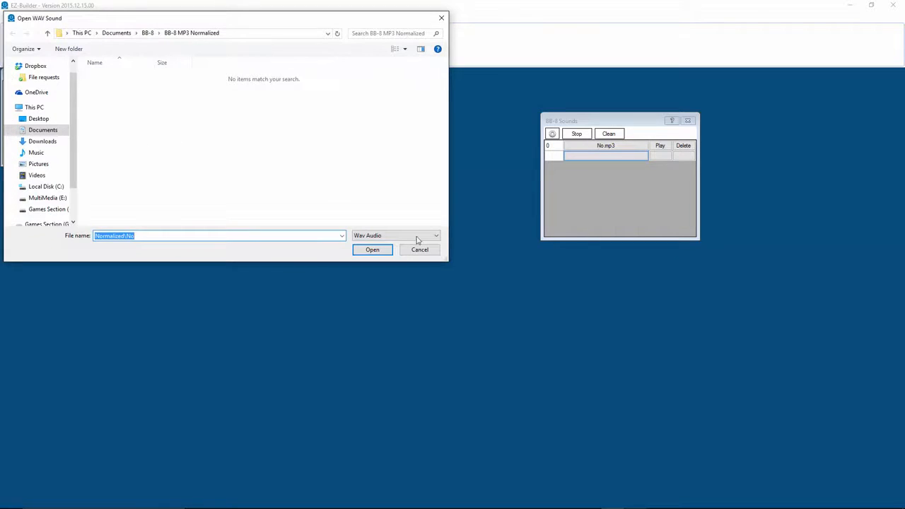
pyautogui.click(378, 237)
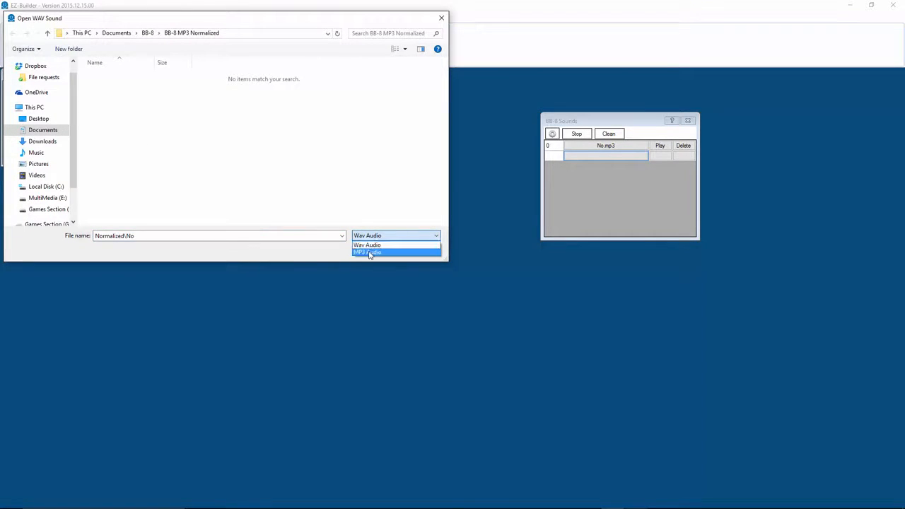
pyautogui.click(369, 253)
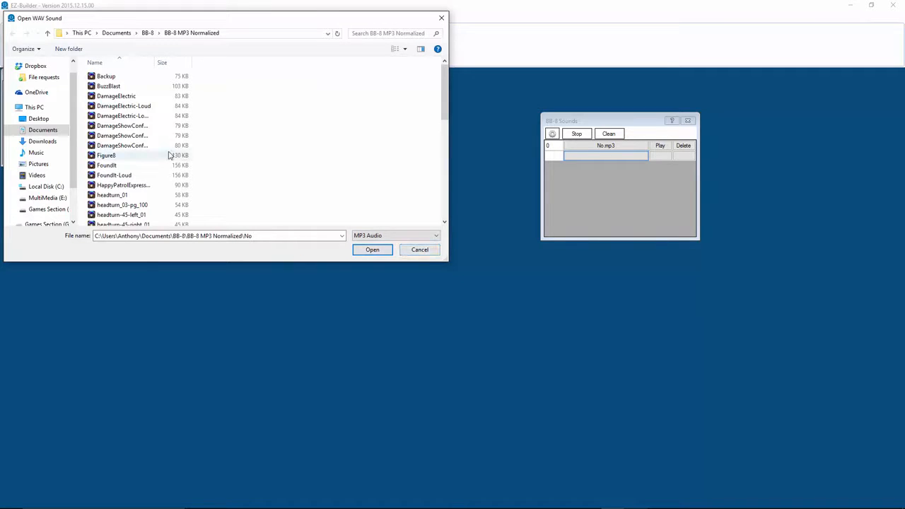
pyautogui.scroll(-5, 170, 155)
pyautogui.scroll(-5, 171, 152)
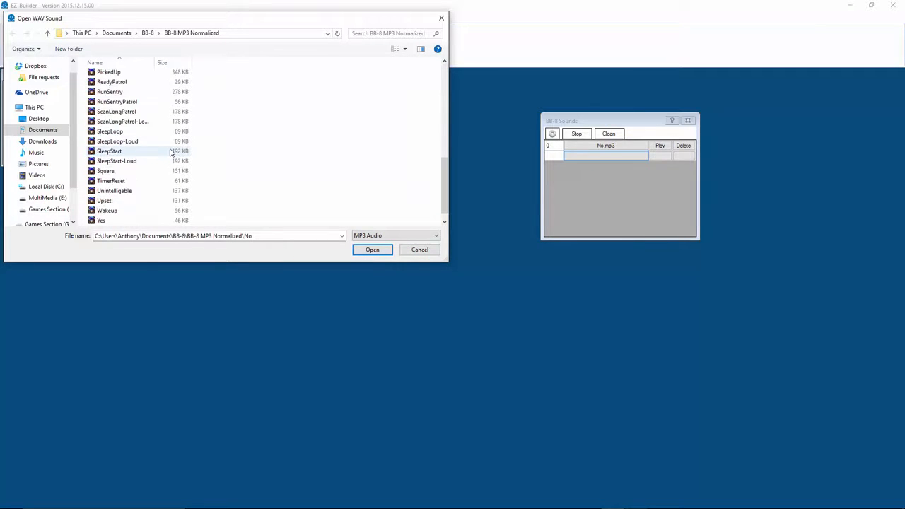
pyautogui.scroll(-1, 170, 153)
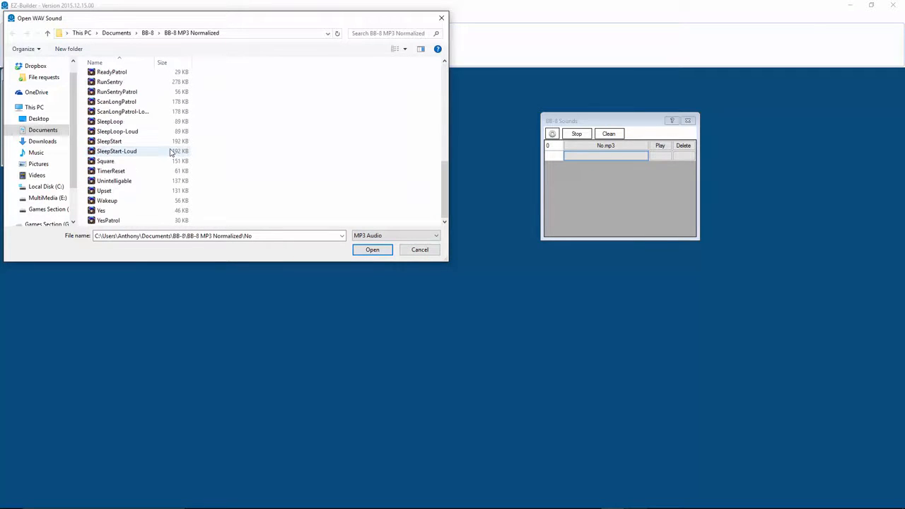
pyautogui.click(142, 212)
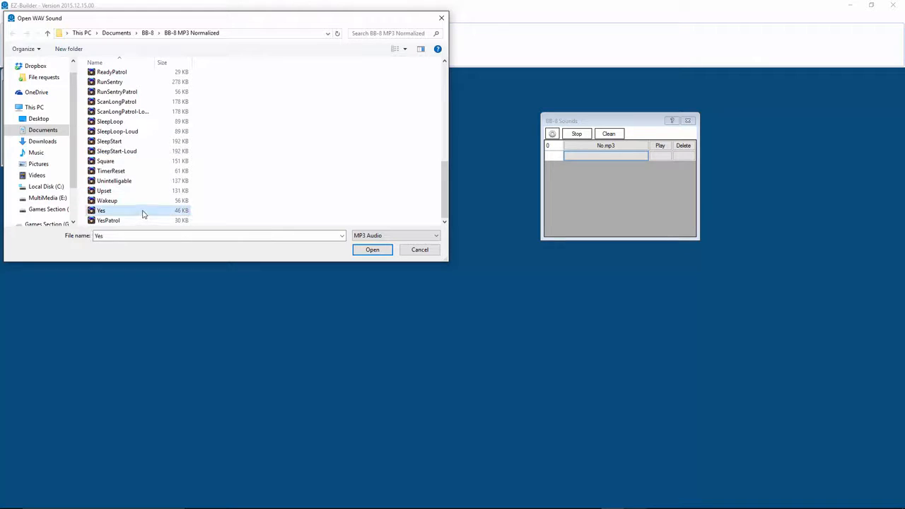
pyautogui.click(372, 251)
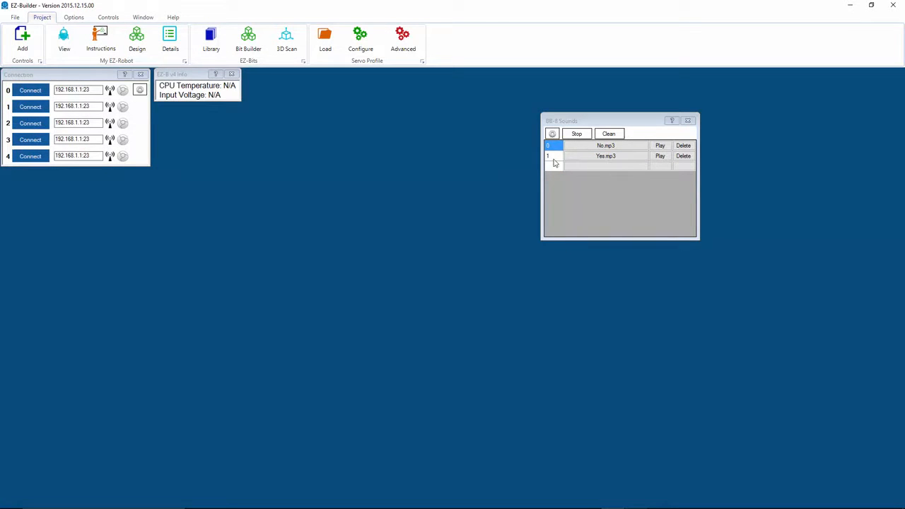
pyautogui.click(660, 156)
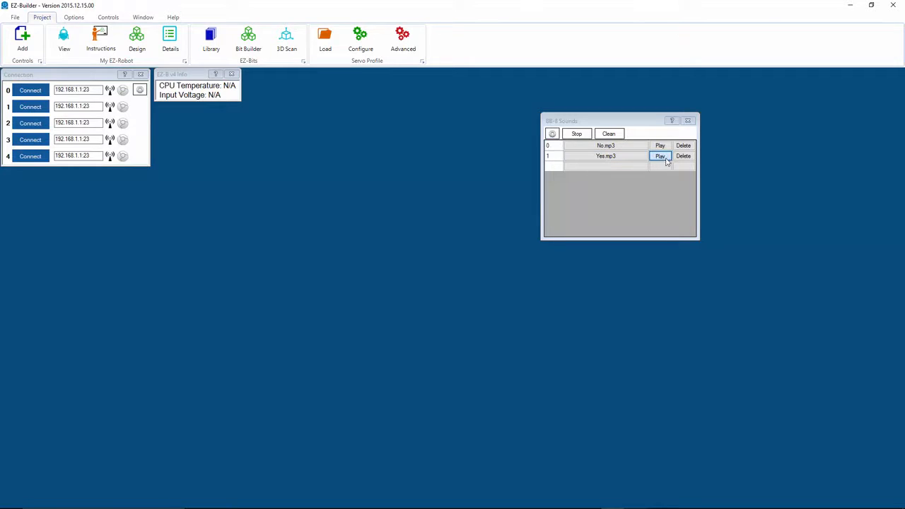
pyautogui.click(576, 134)
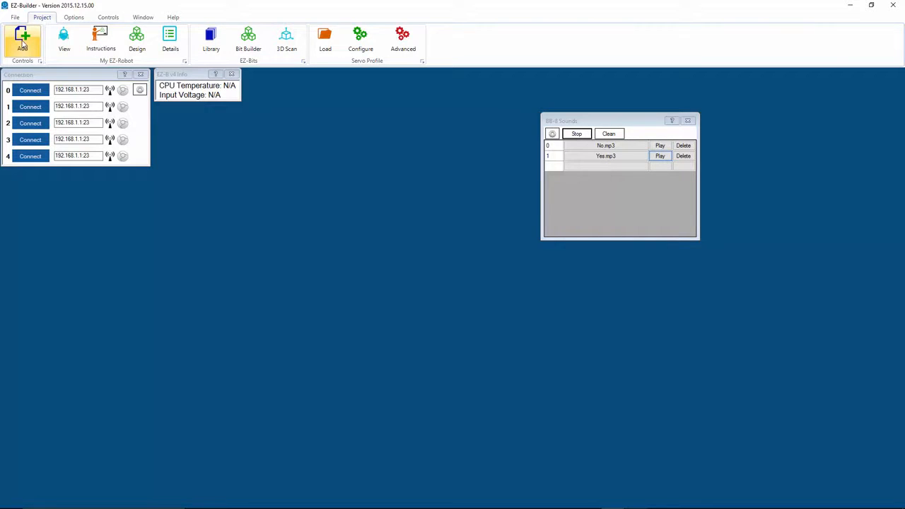
# - Add a Speech Recognition control and arrange it side by side with the BB-8 Sounds board
pyautogui.click(23, 44)
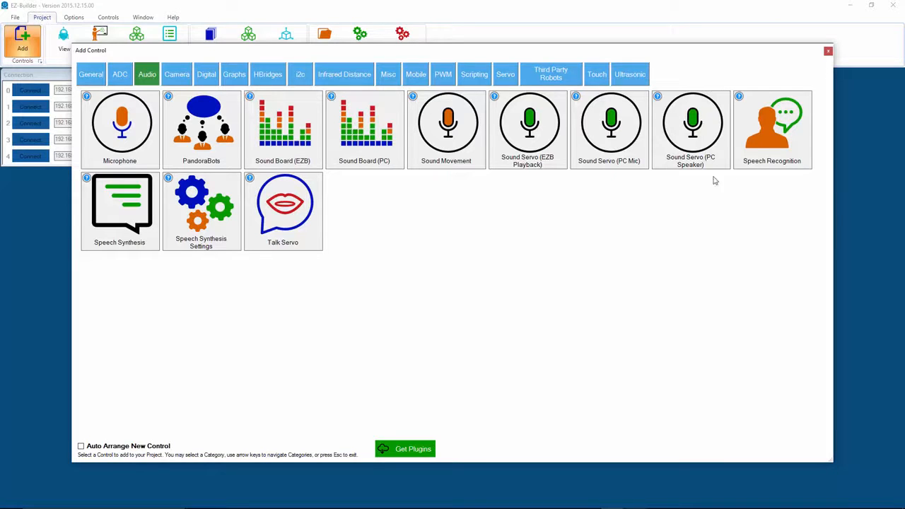
pyautogui.click(780, 133)
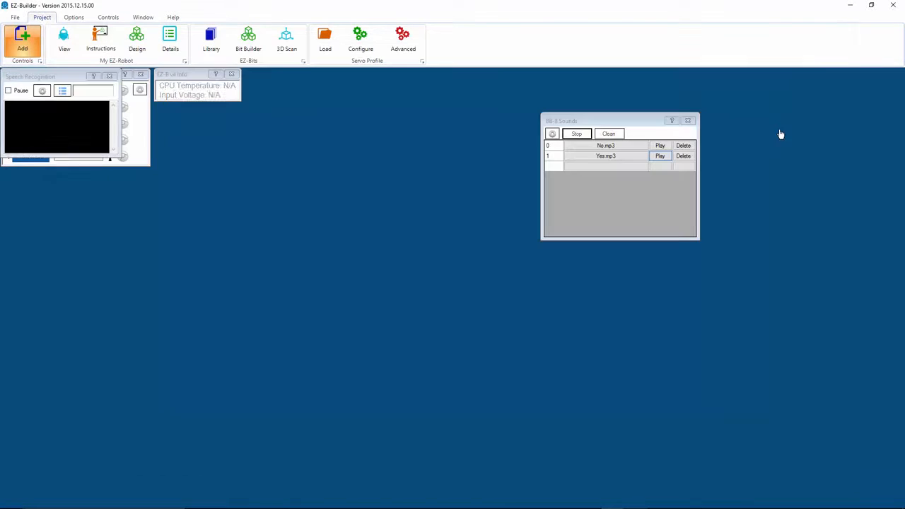
pyautogui.moveTo(67, 80); pyautogui.dragTo(454, 104)
pyautogui.moveTo(650, 126); pyautogui.dragTo(724, 84)
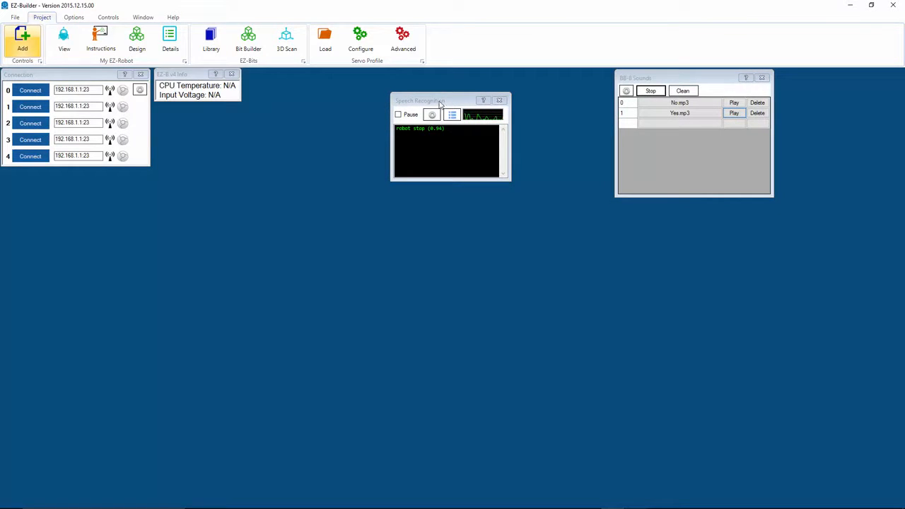
pyautogui.moveTo(441, 104); pyautogui.dragTo(542, 82)
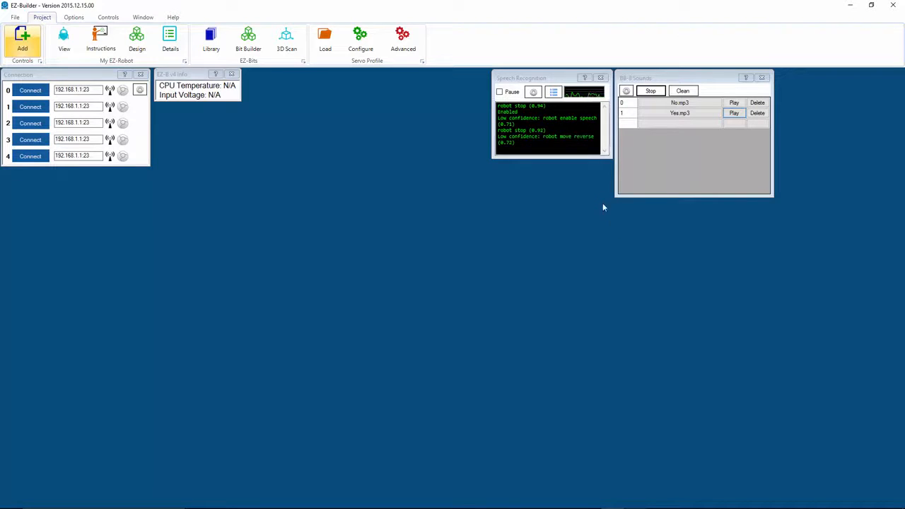
# - Add the phrase "BB 8 do you like kylo ren" as a new row in the Speech Recognition settings
pyautogui.click(534, 93)
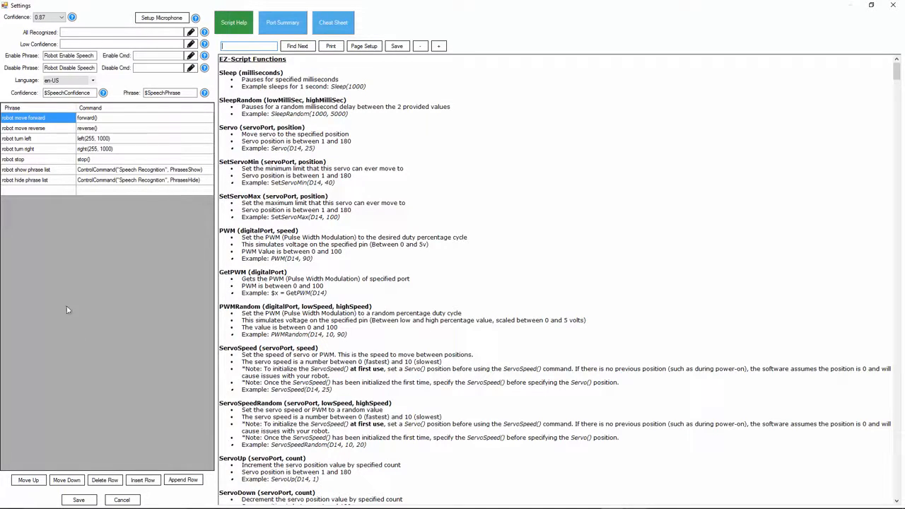
pyautogui.click(4, 190)
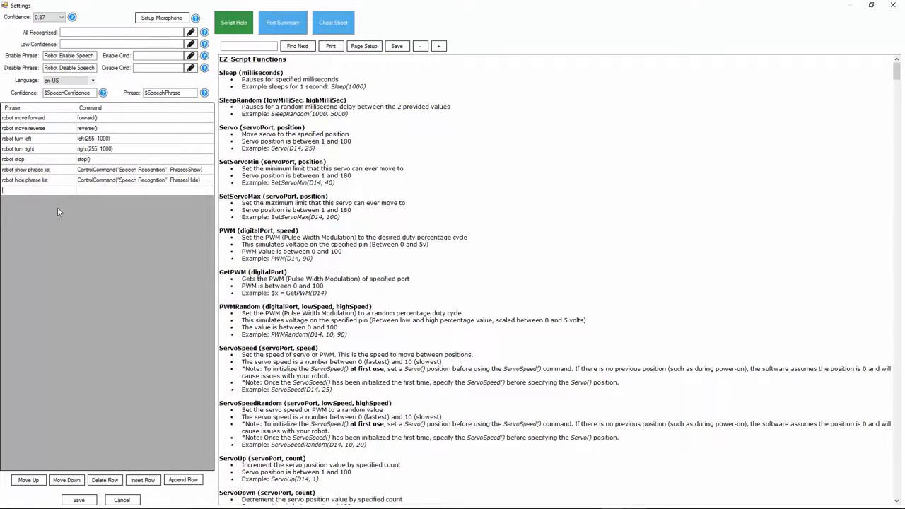
pyautogui.write('BB')
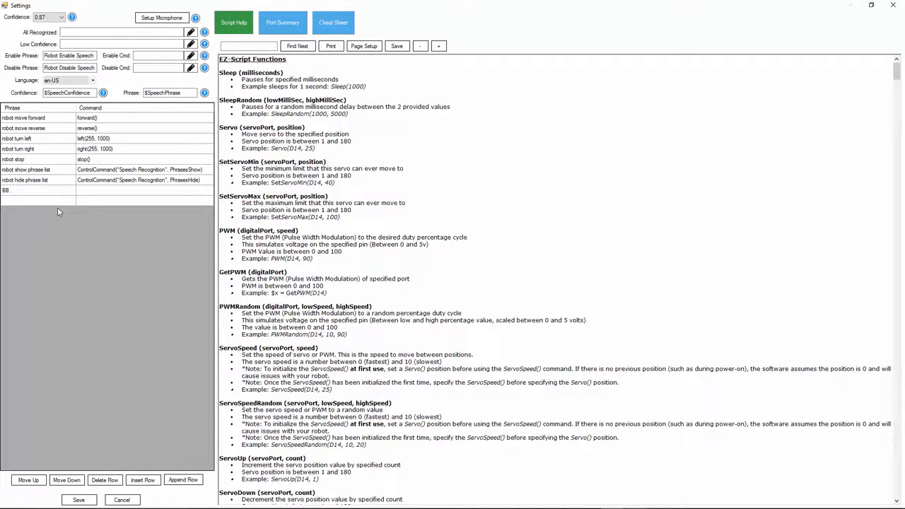
pyautogui.write(' 8 do you like kylo ren')
# - Open the script editor for the Kylo Ren phrase's command and review the script help, port summary, cheat sheet, console and variables
pyautogui.click(101, 195)
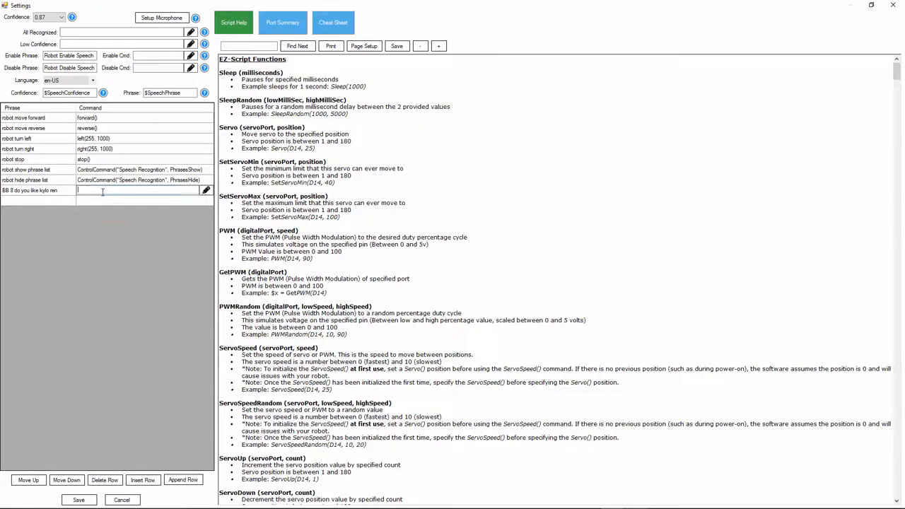
pyautogui.click(205, 191)
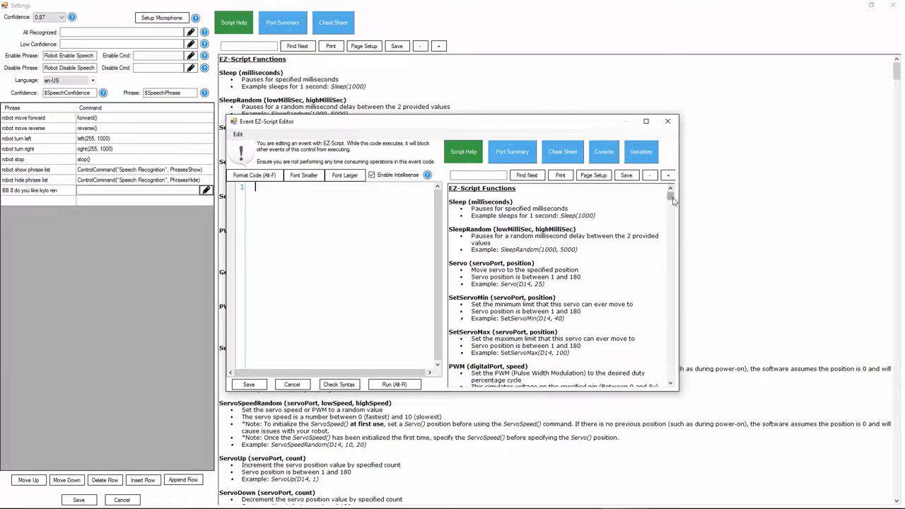
pyautogui.moveTo(672, 198); pyautogui.dragTo(672, 206)
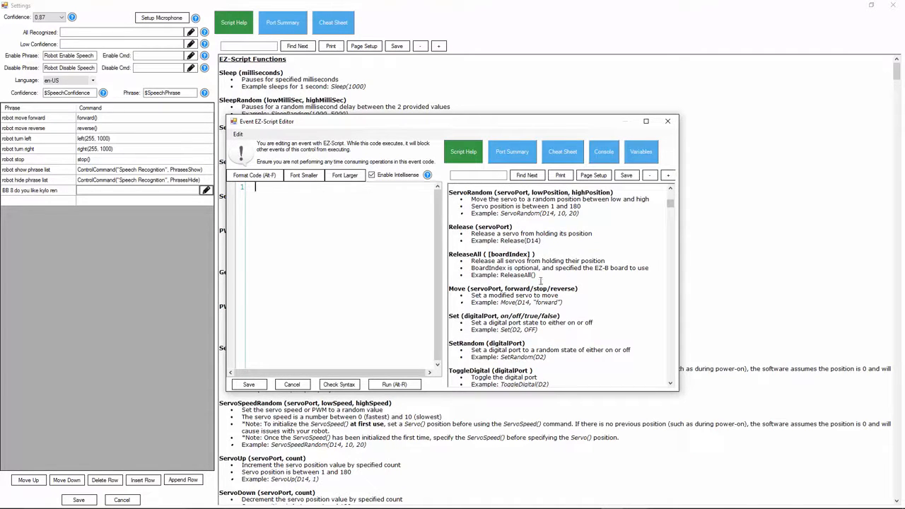
pyautogui.click(515, 157)
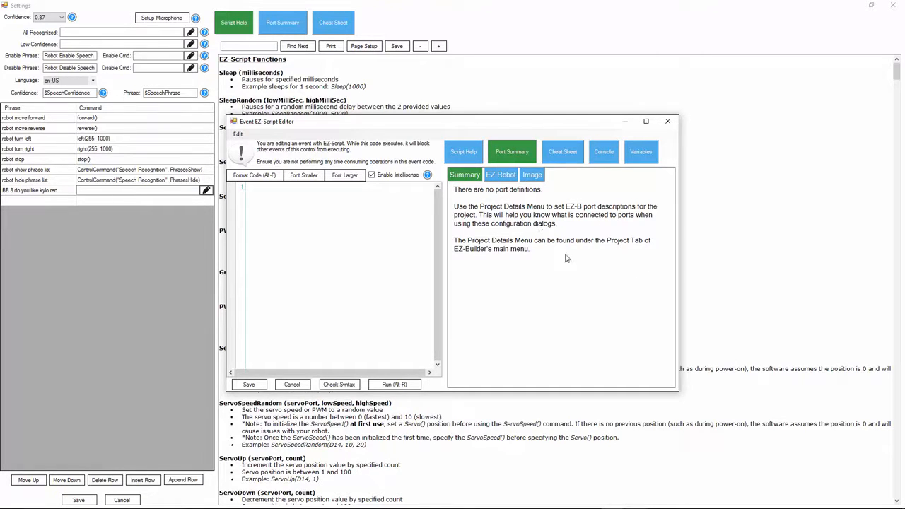
pyautogui.click(562, 160)
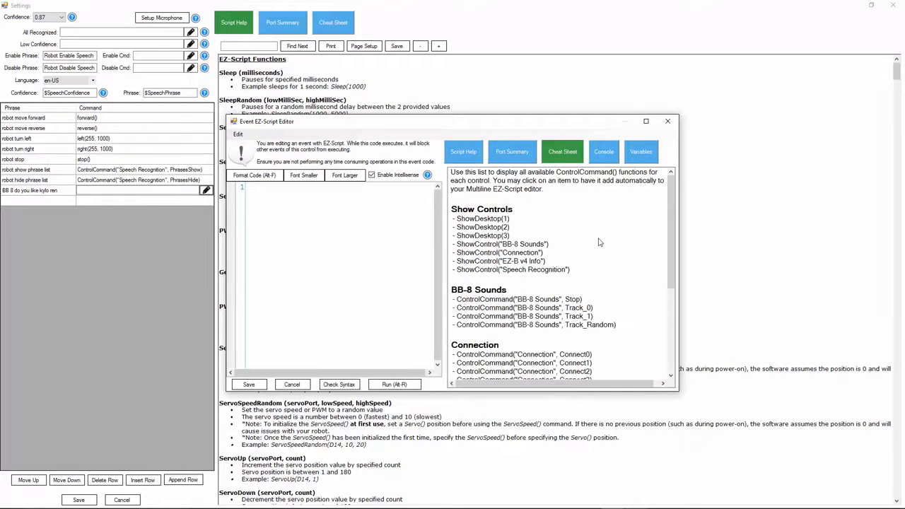
pyautogui.click(608, 160)
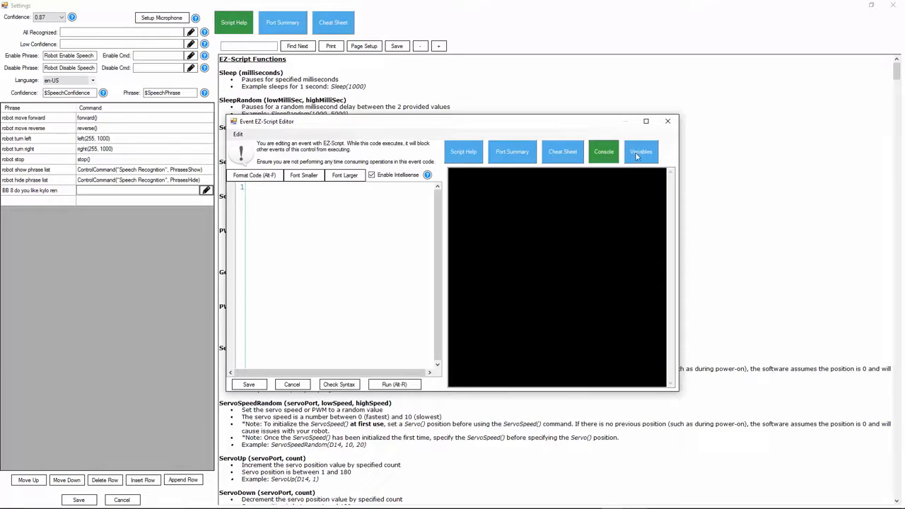
pyautogui.click(640, 153)
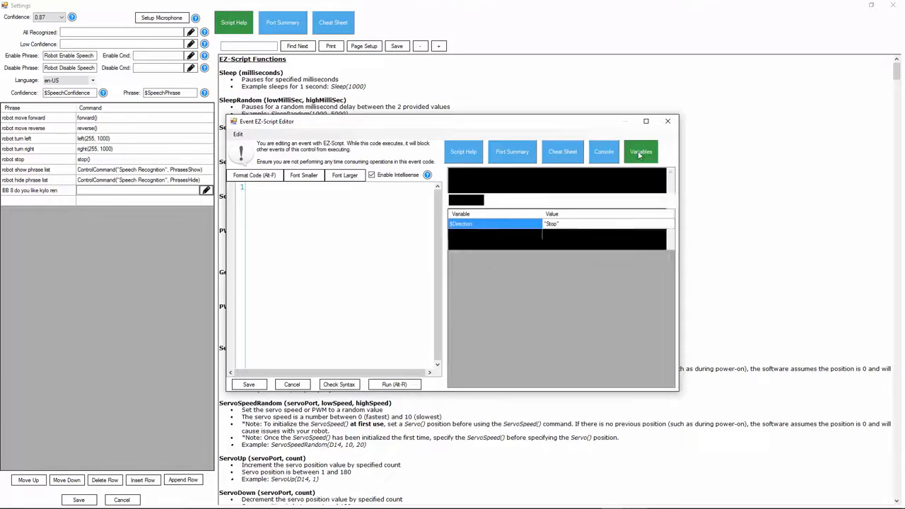
# - Assign ControlCommand("BB-8 Sounds", Track_0) from the cheat sheet to the Kylo Ren phrase and save the Speech Recognition settings
pyautogui.click(570, 155)
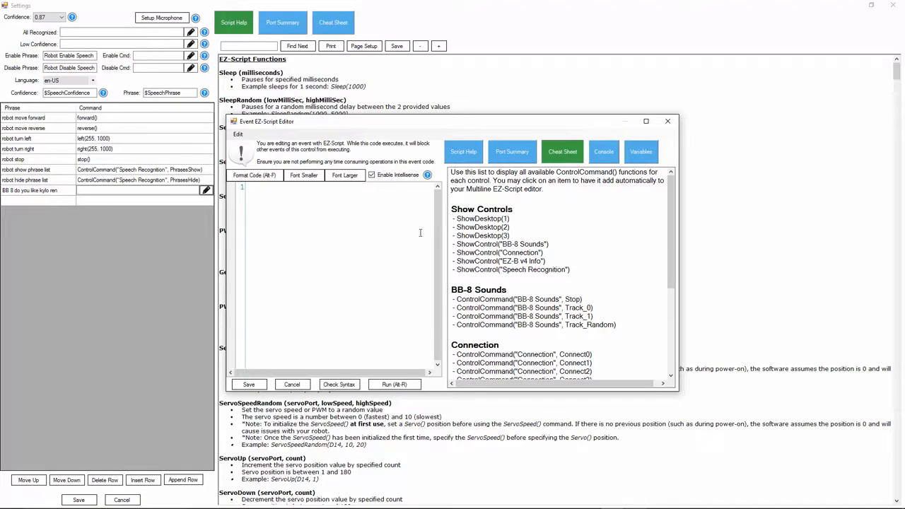
pyautogui.scroll(-2, 673, 229)
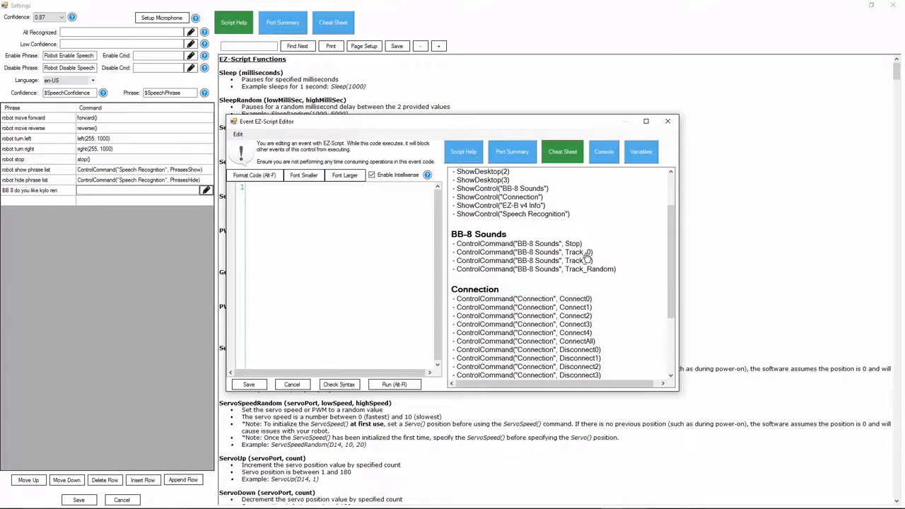
pyautogui.click(559, 252)
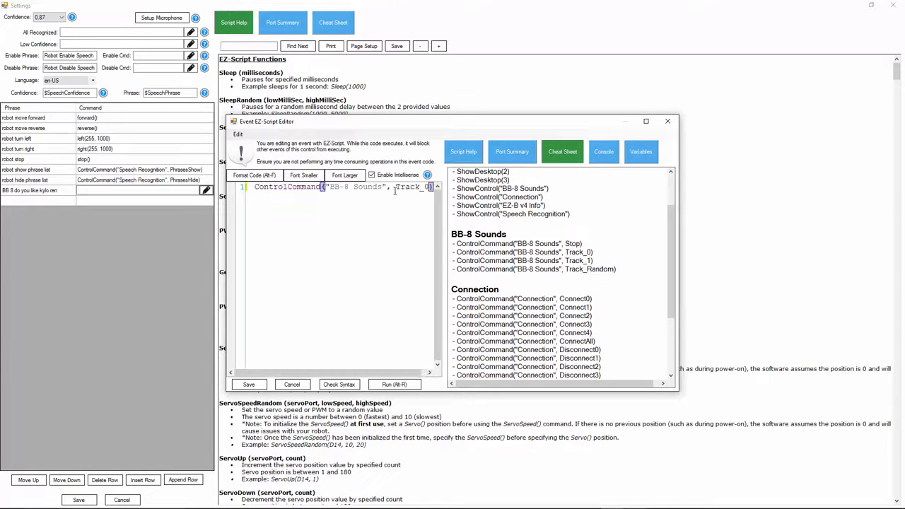
pyautogui.click(248, 385)
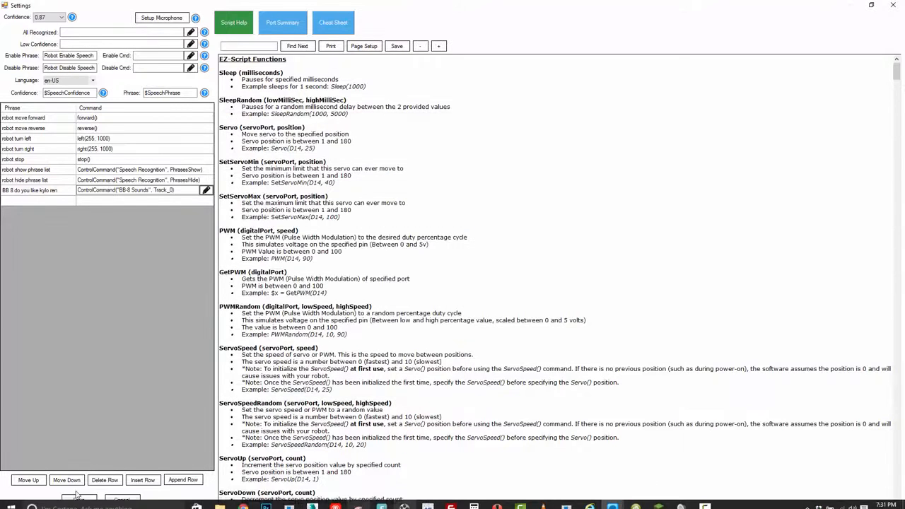
pyautogui.click(78, 500)
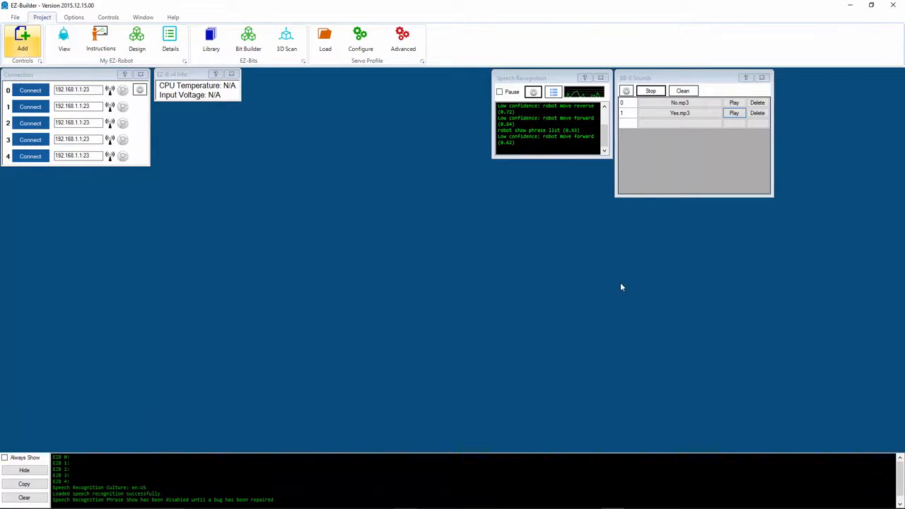
# - View and close the list of recognition phrases, and pause speech recognition
pyautogui.click(556, 97)
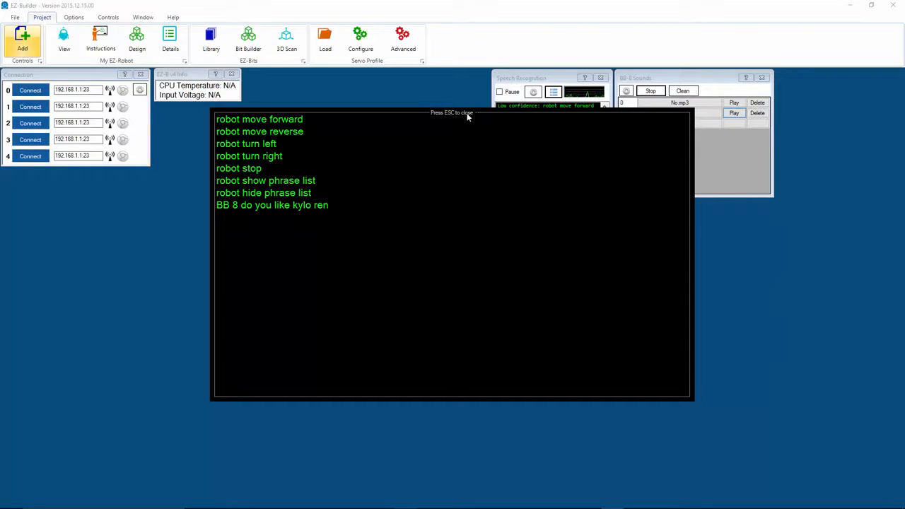
pyautogui.press('Escape')
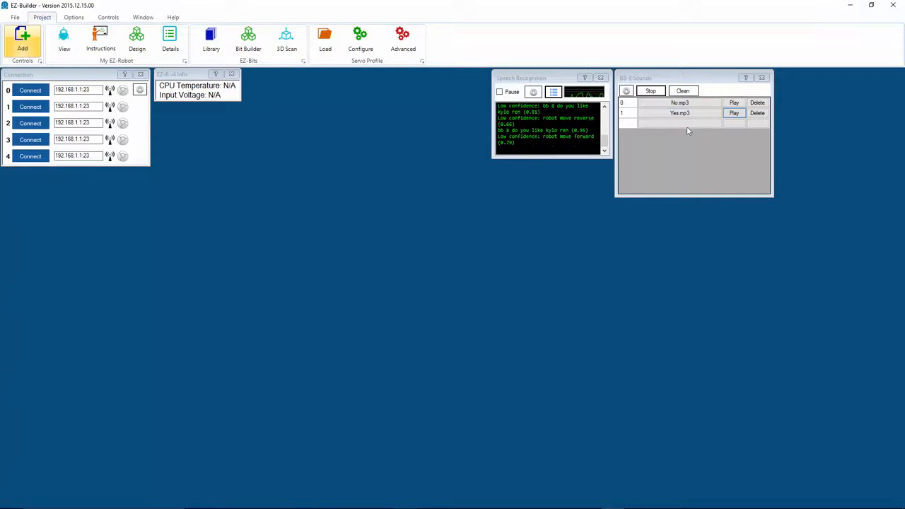
pyautogui.click(501, 92)
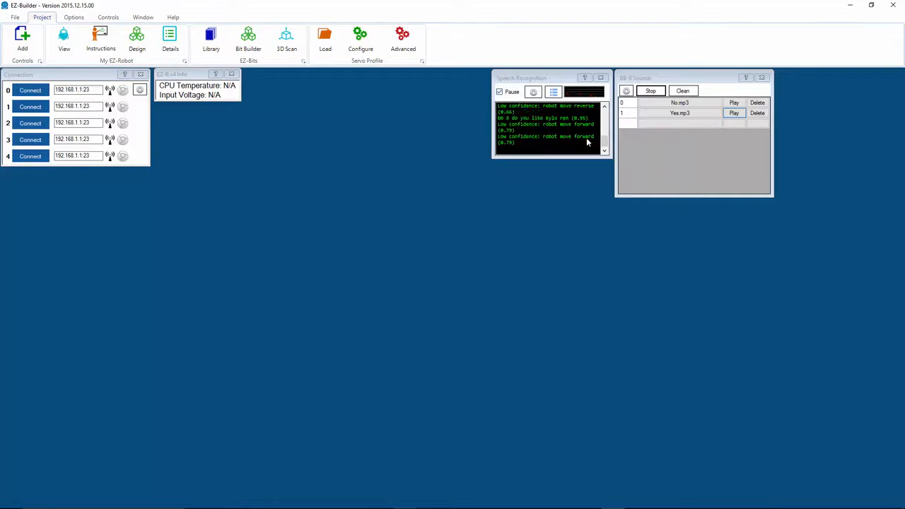
# - Add the phrase "BB 8 do you love ray" as another row in the Speech Recognition settings
pyautogui.click(534, 92)
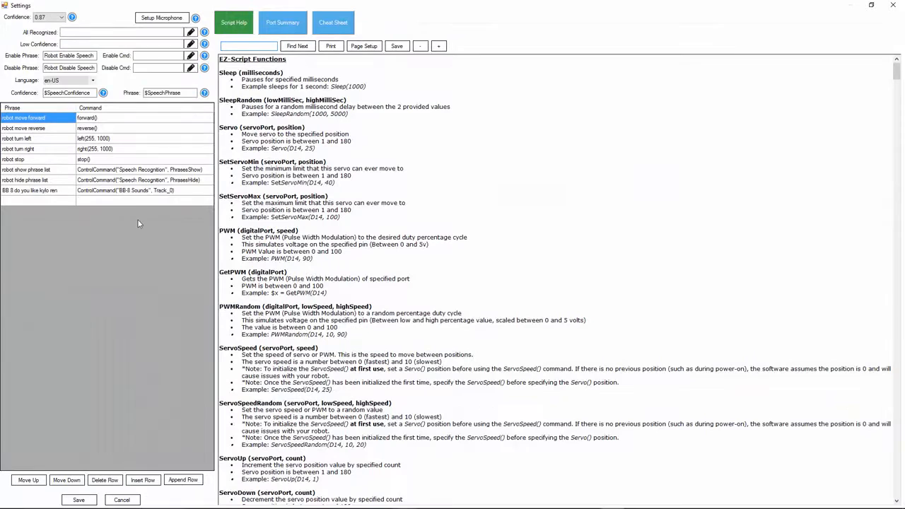
pyautogui.click(48, 202)
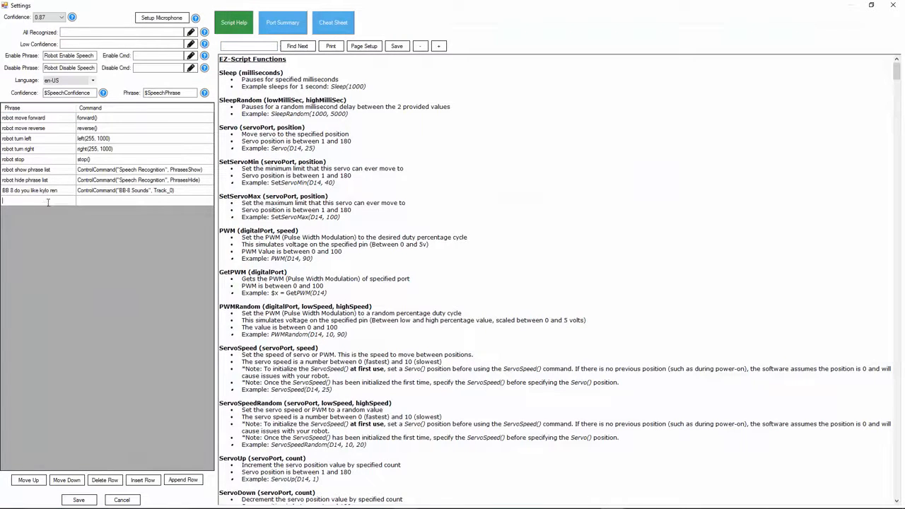
pyautogui.write('BB')
pyautogui.press('BackSpace')
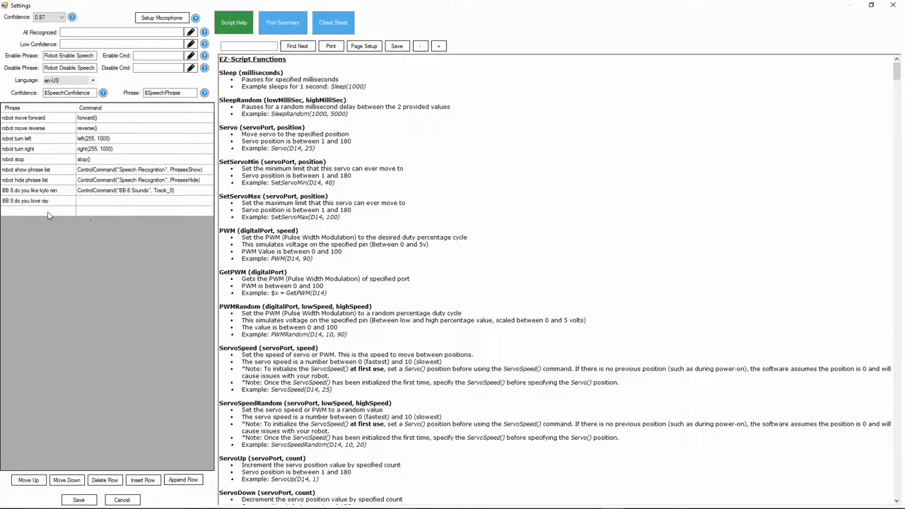
# - Assign ControlCommand("BB-8 Sounds", Track_1) to the "BB 8 do you love ray" phrase and save the Speech Recognition settings
pyautogui.click(97, 204)
pyautogui.click(206, 200)
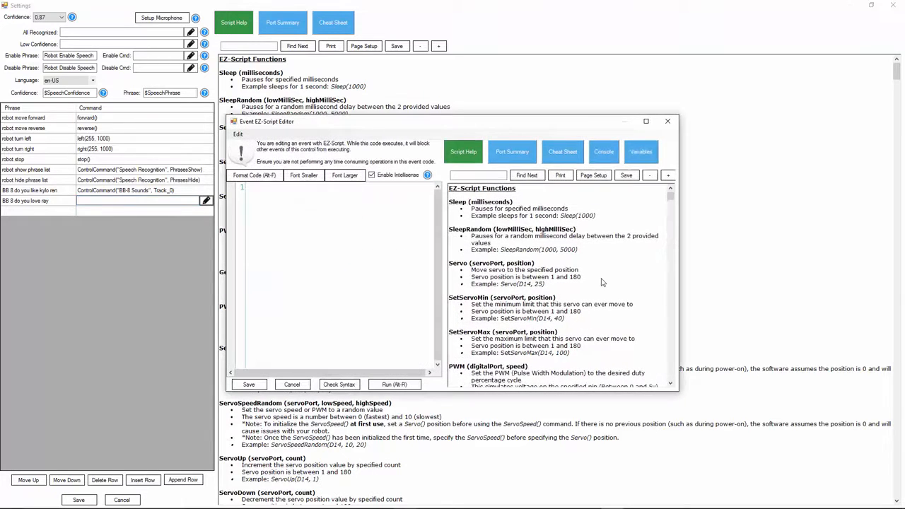
pyautogui.click(562, 155)
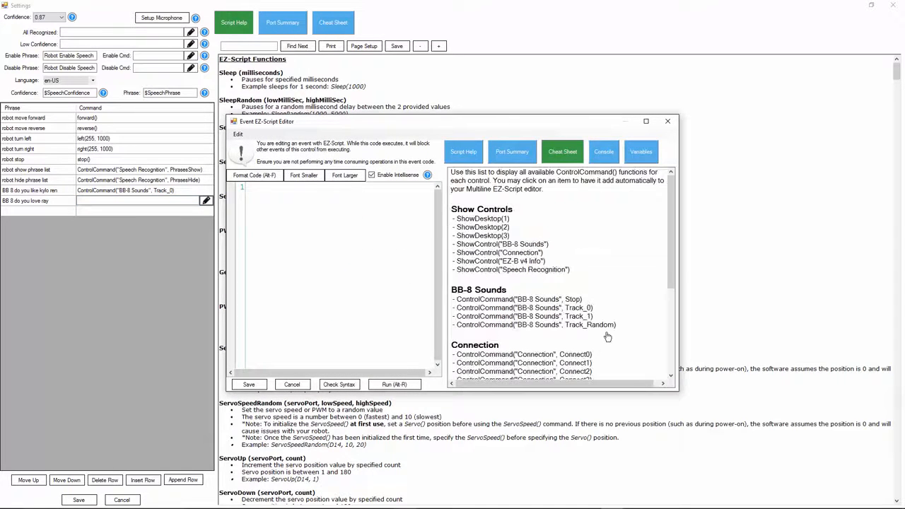
pyautogui.click(587, 317)
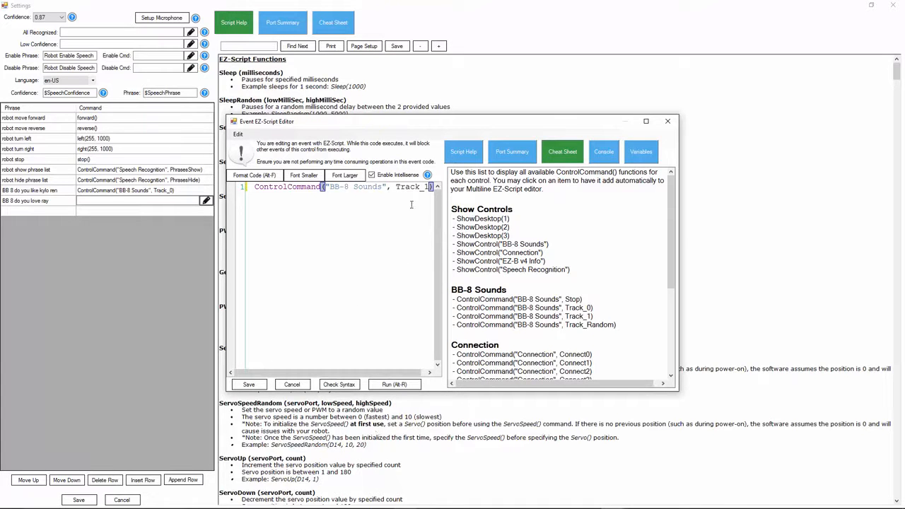
pyautogui.click(248, 384)
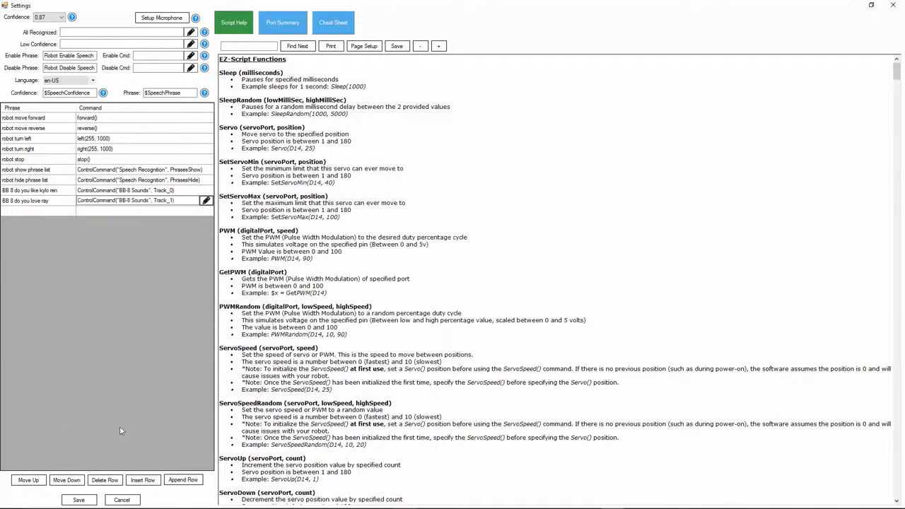
pyautogui.click(79, 500)
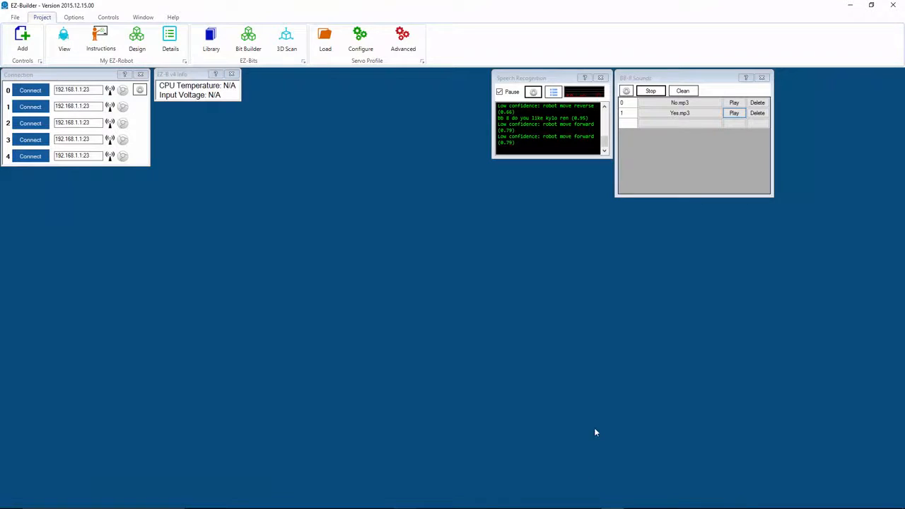
# - Resume speech recognition to test the new phrase, and stop the BB-8 Sounds playback
pyautogui.click(500, 92)
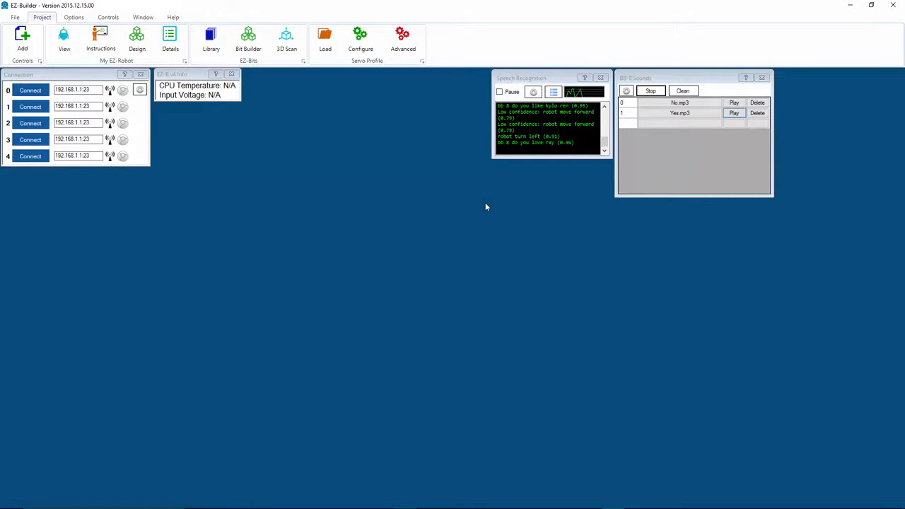
pyautogui.click(651, 92)
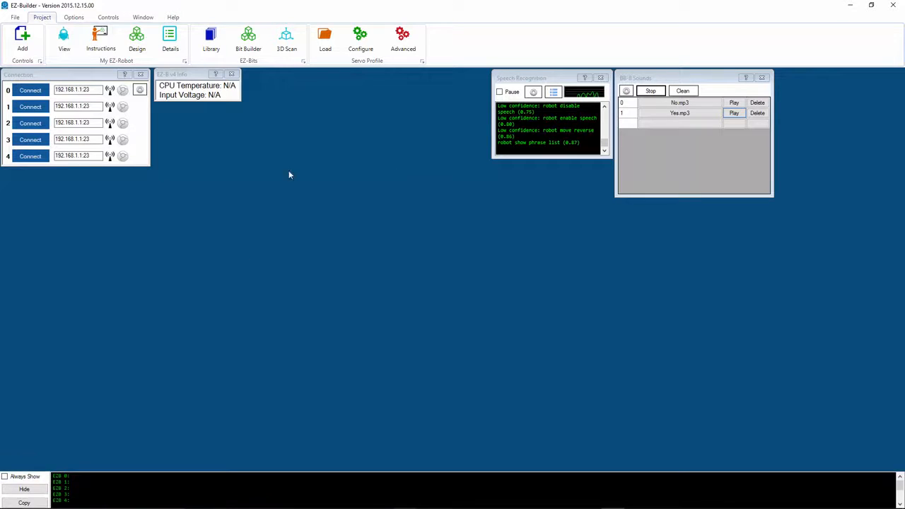
# - Try out a Camera Device control below the Connection control, view its tracking types, and remove it from the project
pyautogui.click(23, 40)
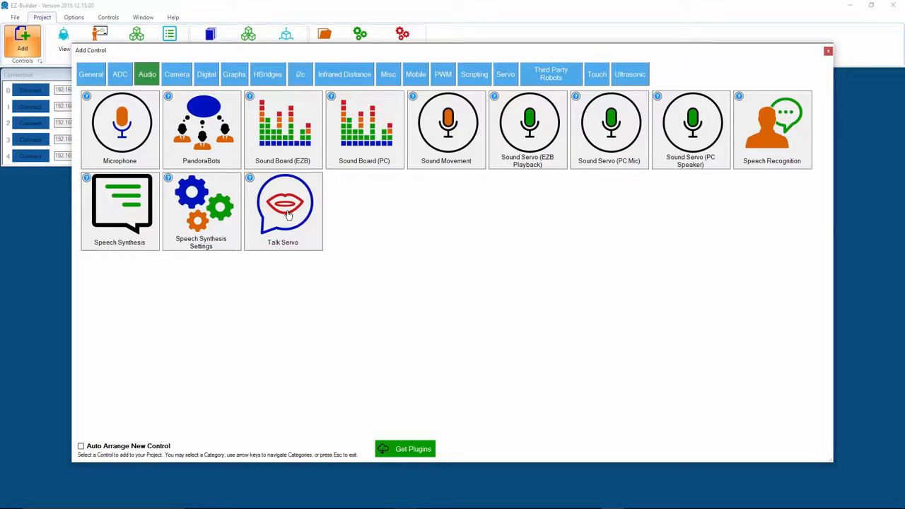
pyautogui.click(178, 74)
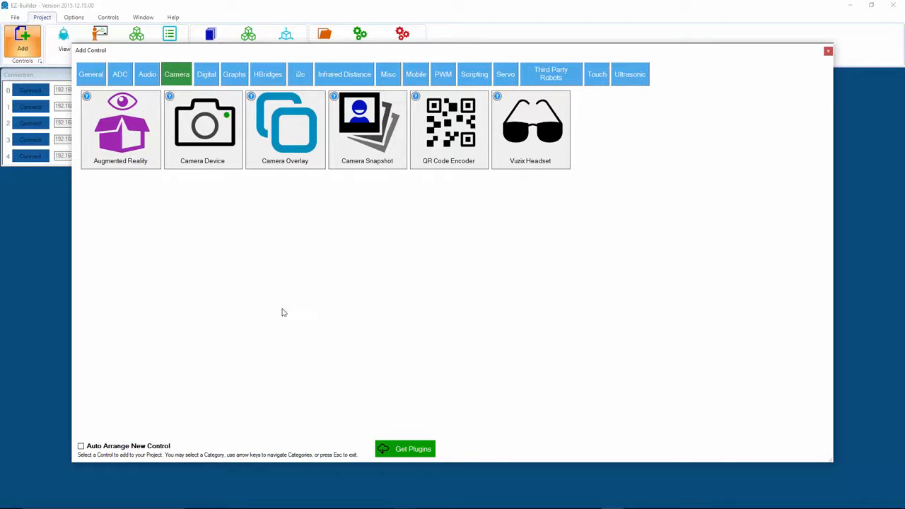
pyautogui.click(220, 125)
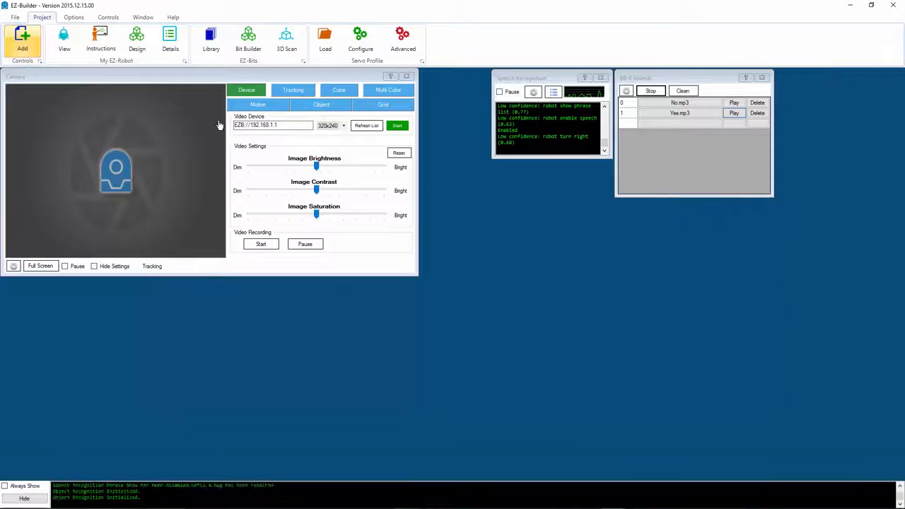
pyautogui.moveTo(216, 79); pyautogui.dragTo(217, 179)
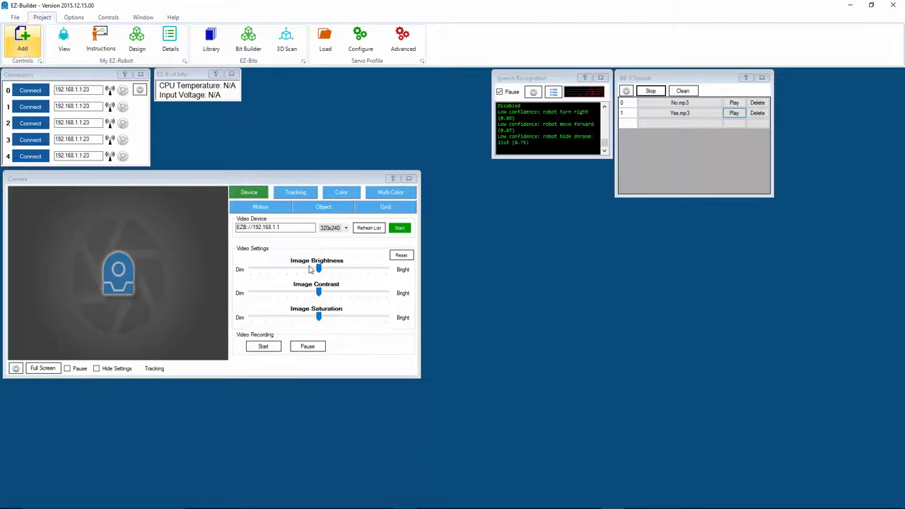
pyautogui.click(288, 194)
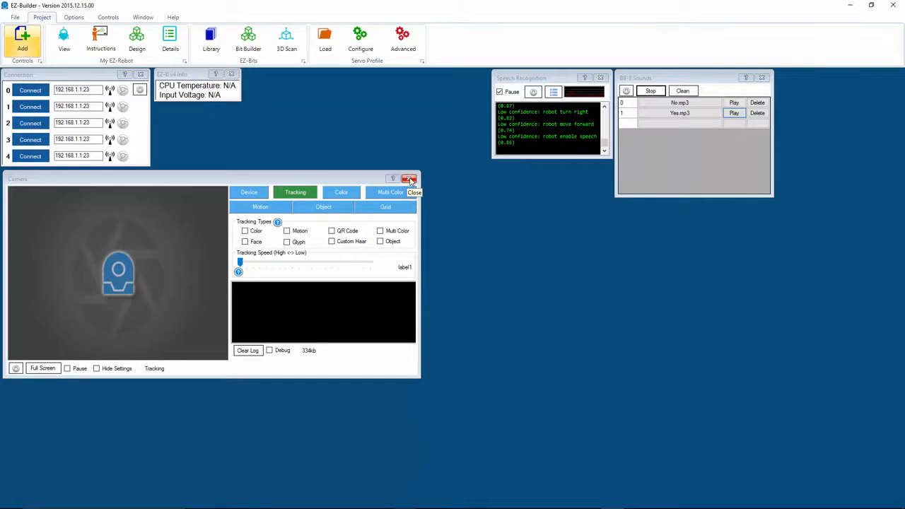
pyautogui.click(411, 179)
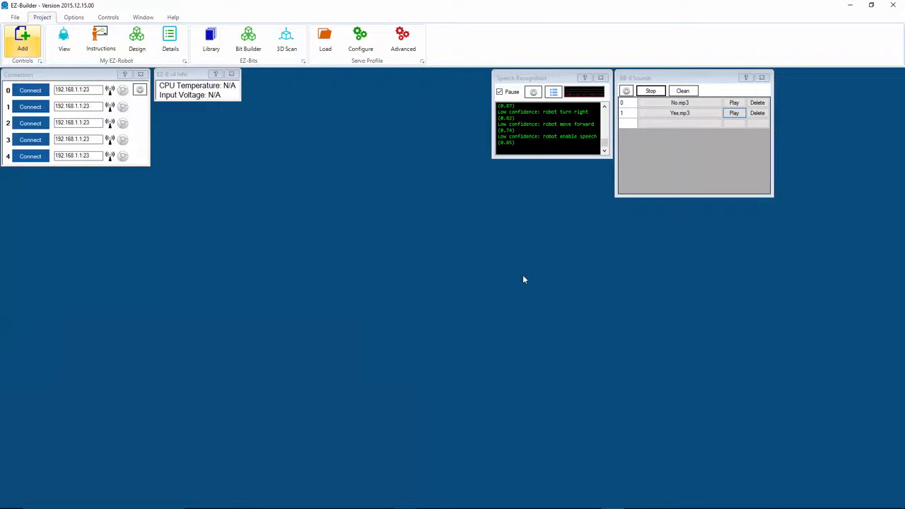
# - Look through the Digital and Graphs controls, and add a 4 Wire HBridge Movement Panel in the empty area between EZ-B v4 Info and Speech Recognition
pyautogui.click(27, 44)
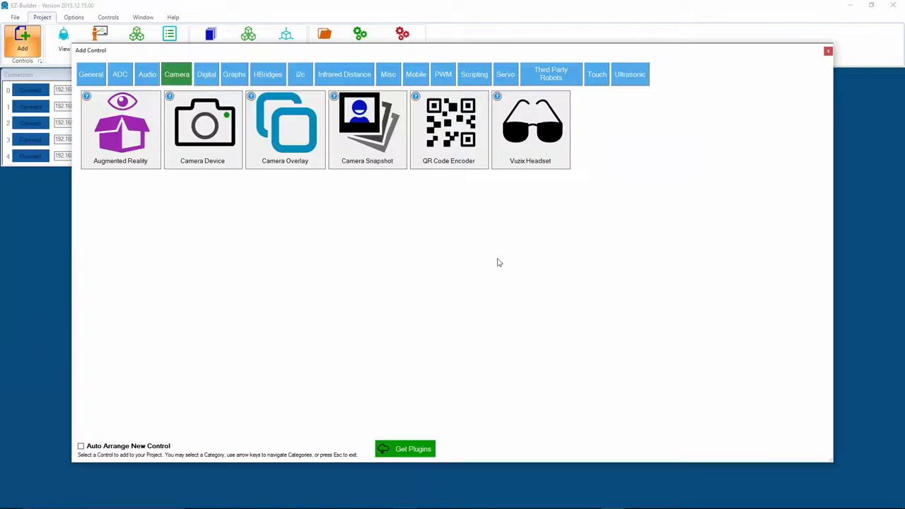
pyautogui.click(206, 77)
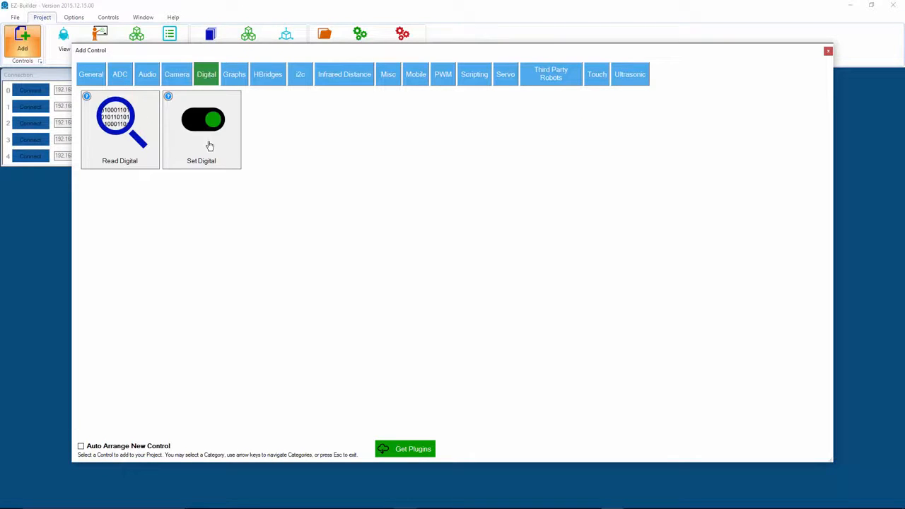
pyautogui.click(236, 76)
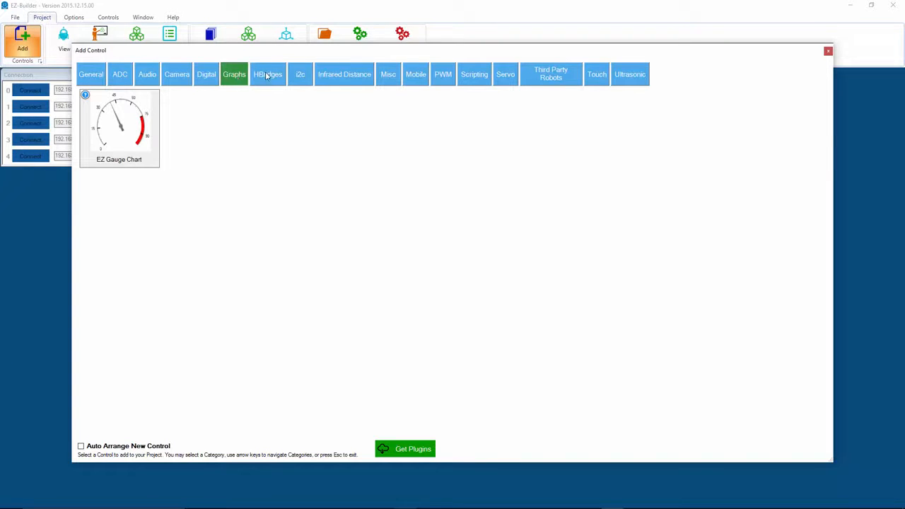
pyautogui.click(266, 77)
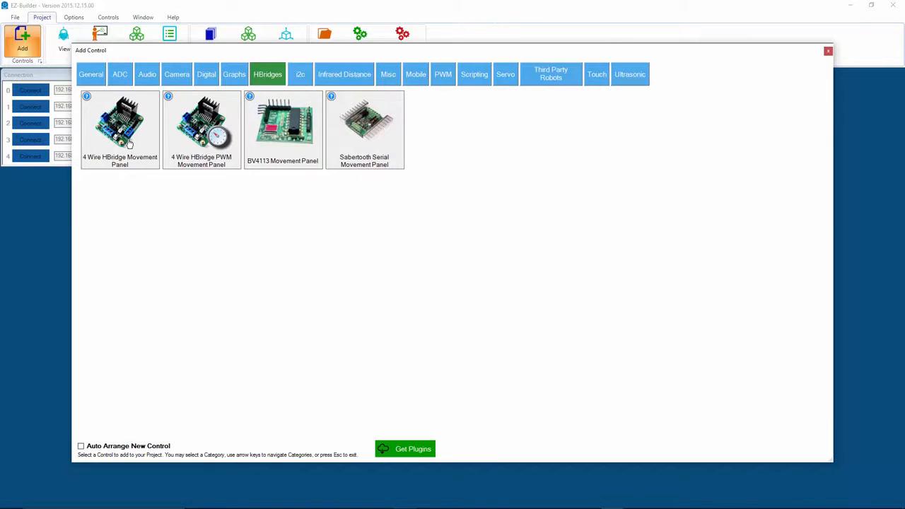
pyautogui.click(137, 161)
pyautogui.moveTo(25, 76); pyautogui.dragTo(363, 111)
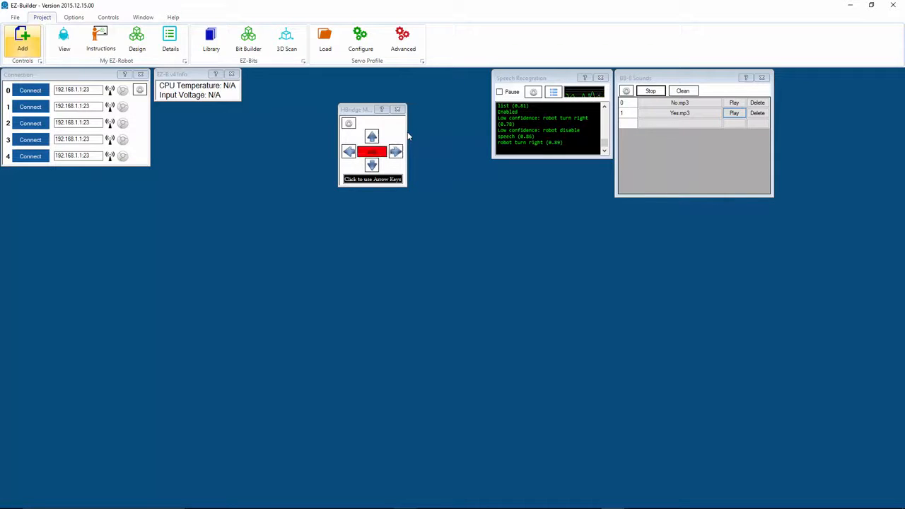
# - Set the HBridge movement panel's Left Trigger A port to D5, save the settings, and remove the panel from the project
pyautogui.click(349, 124)
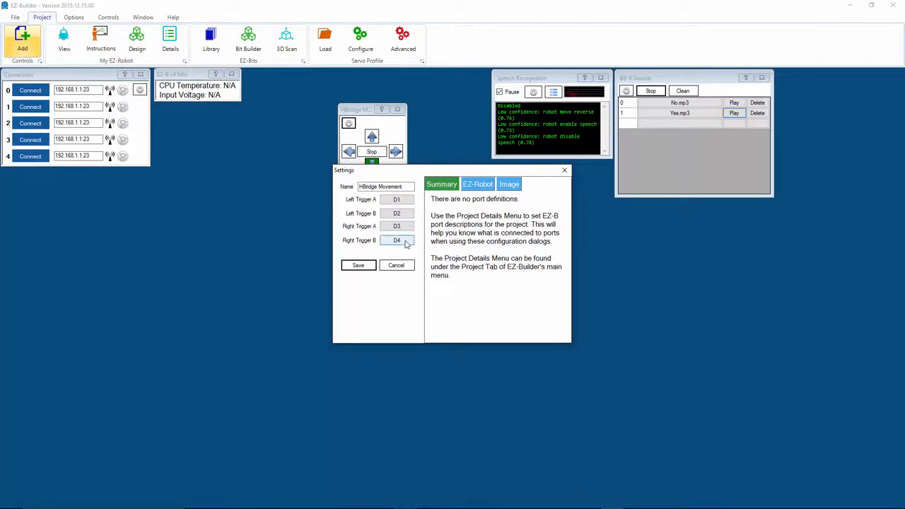
pyautogui.click(409, 203)
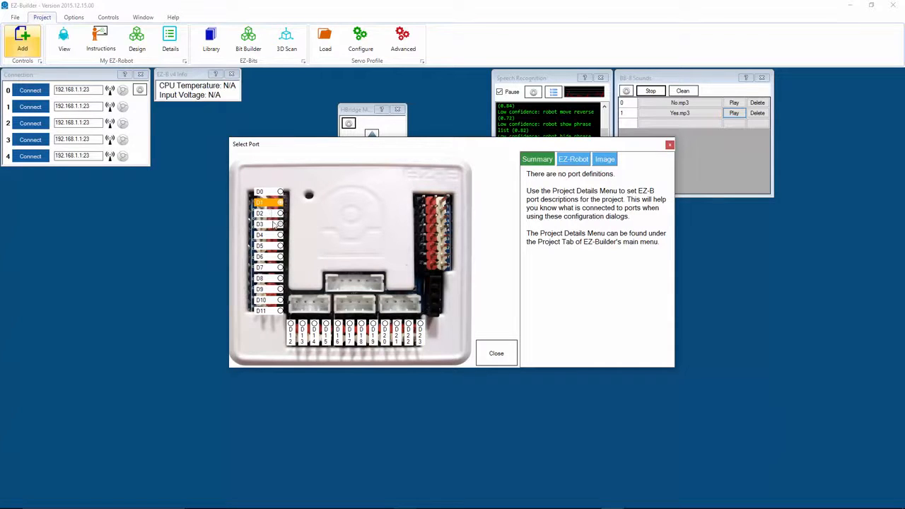
pyautogui.click(272, 246)
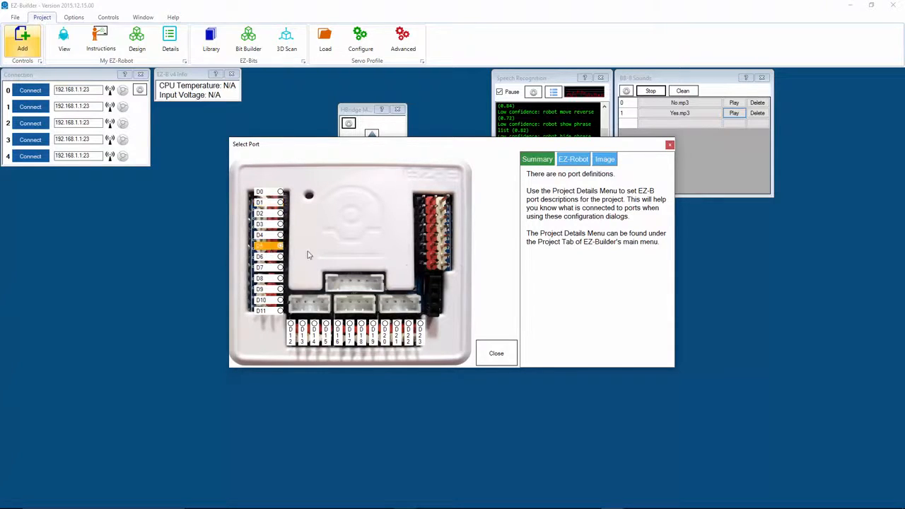
pyautogui.click(496, 353)
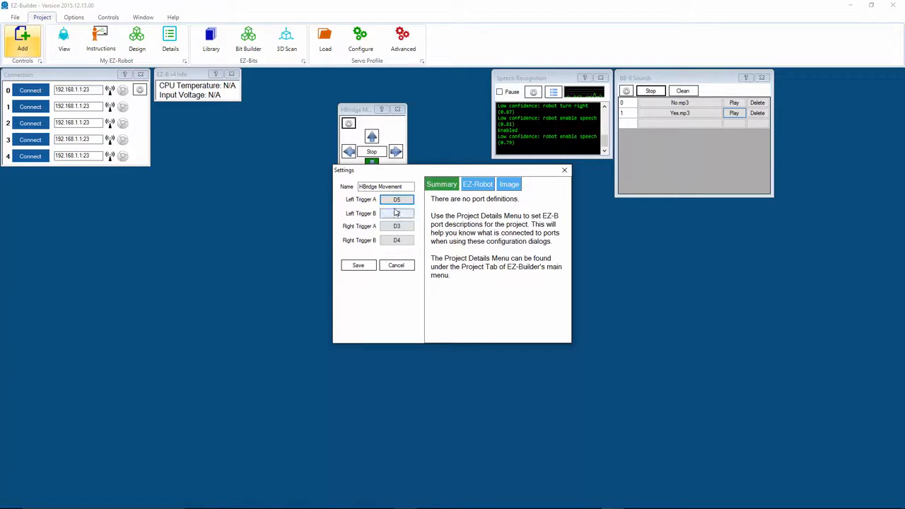
pyautogui.click(359, 265)
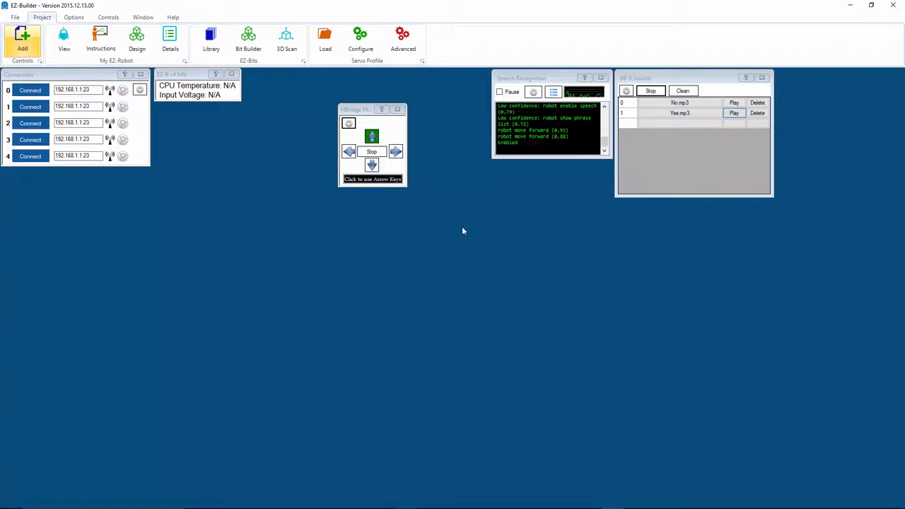
pyautogui.click(398, 111)
# - Look through the i2c, Infrared Distance and Misc controls, and add a mobile Interface Builder control in the empty area below Speech Recognition
pyautogui.click(22, 44)
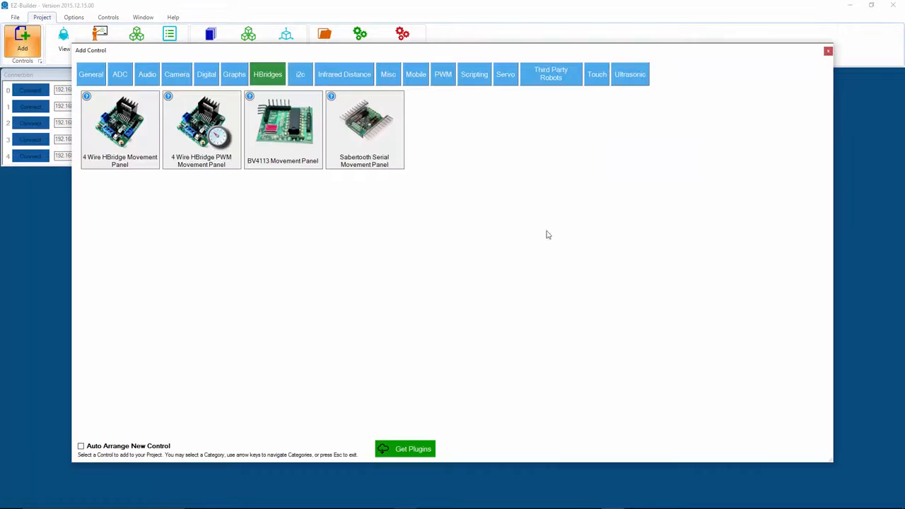
pyautogui.click(300, 76)
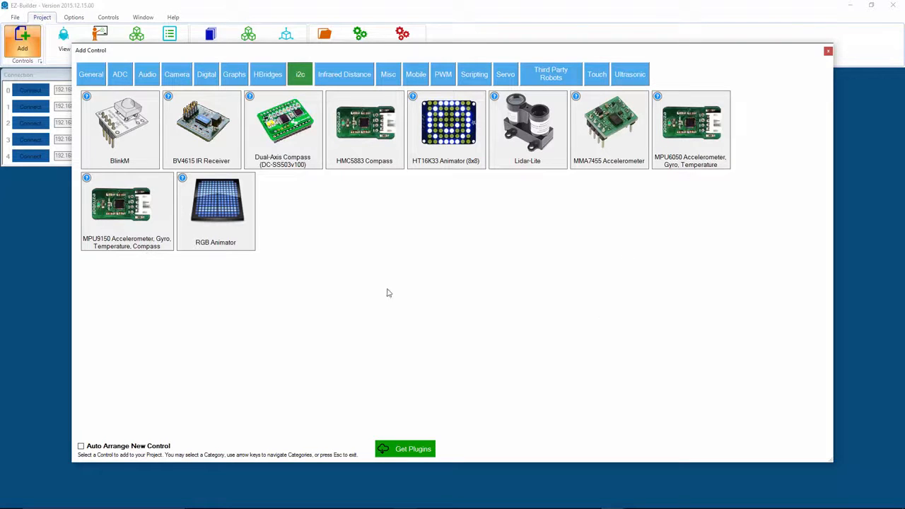
pyautogui.click(343, 74)
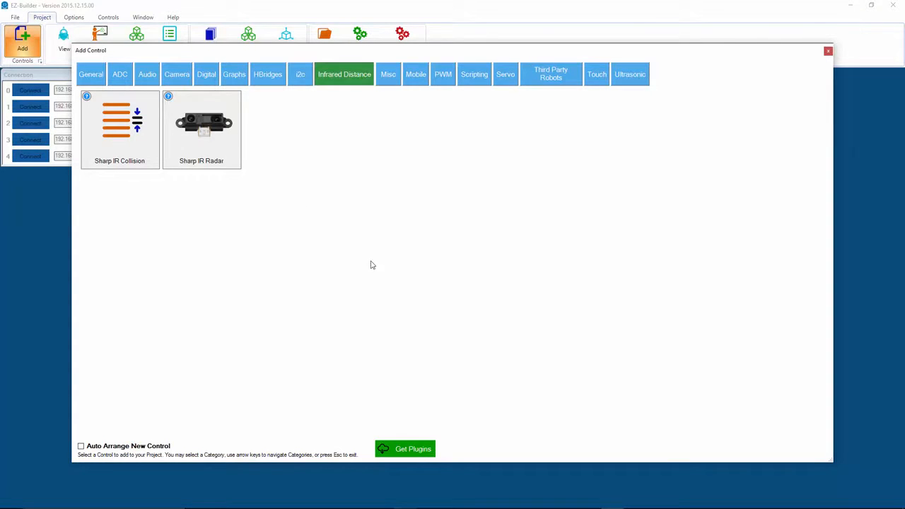
pyautogui.click(396, 76)
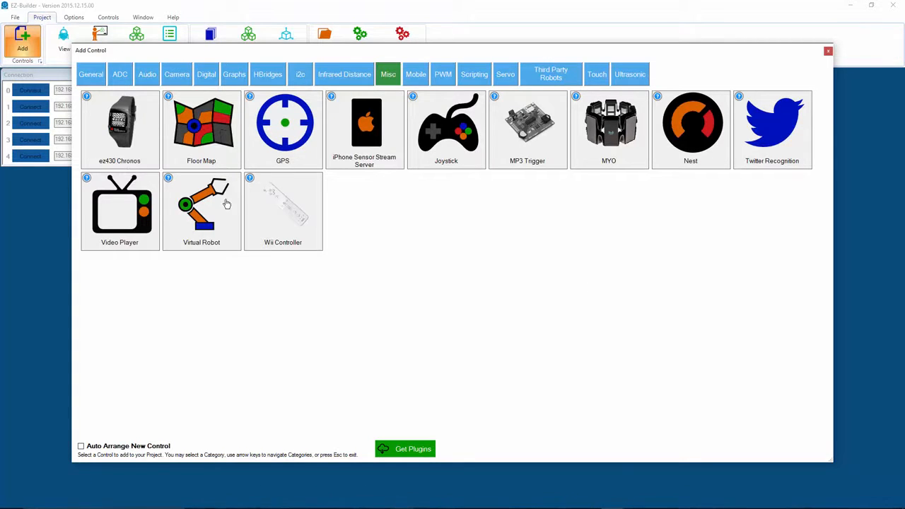
pyautogui.click(417, 75)
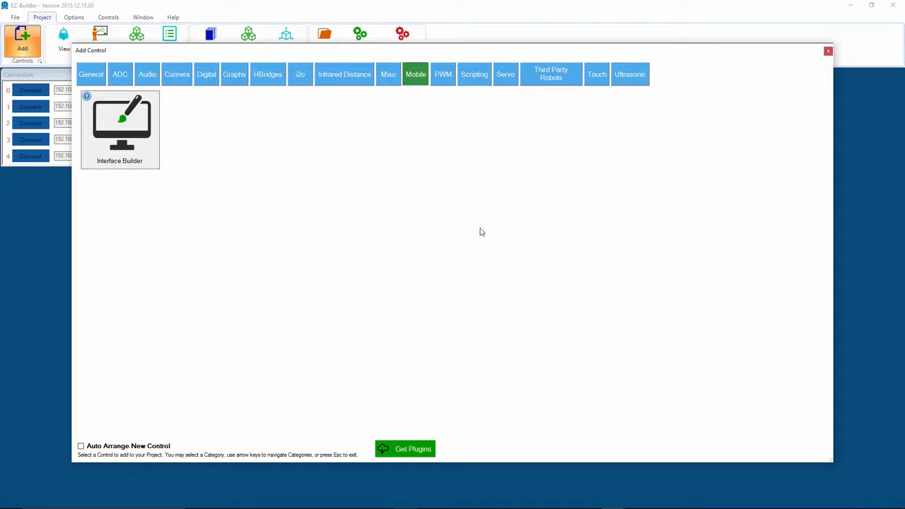
pyautogui.click(138, 128)
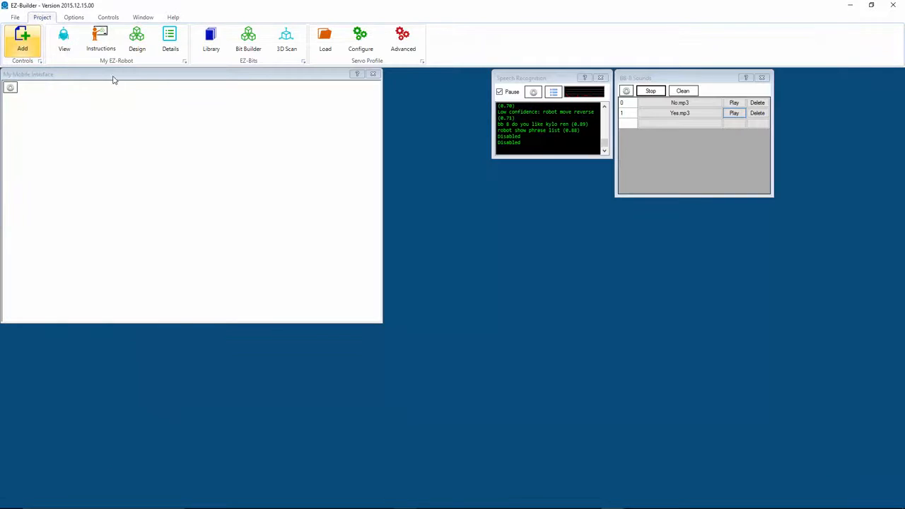
pyautogui.moveTo(114, 81); pyautogui.dragTo(340, 181)
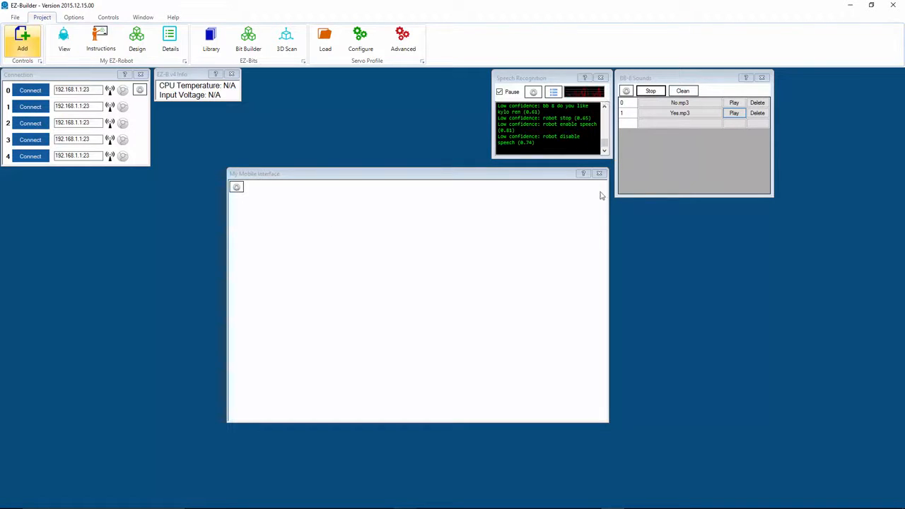
pyautogui.moveTo(471, 177); pyautogui.dragTo(541, 176)
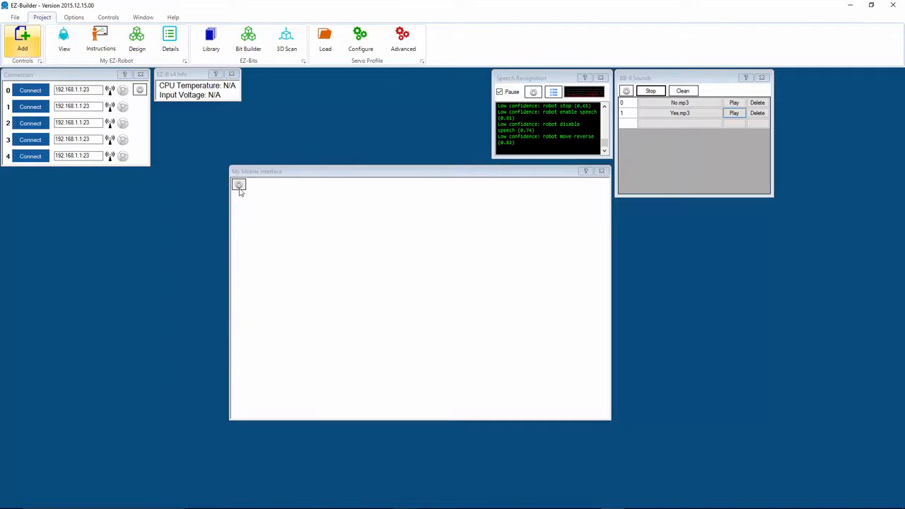
# - Preview the Six, Generic_Template and Revolution_Black_Logo backgrounds in the mobile interface settings, and apply the Revolution background template
pyautogui.click(239, 185)
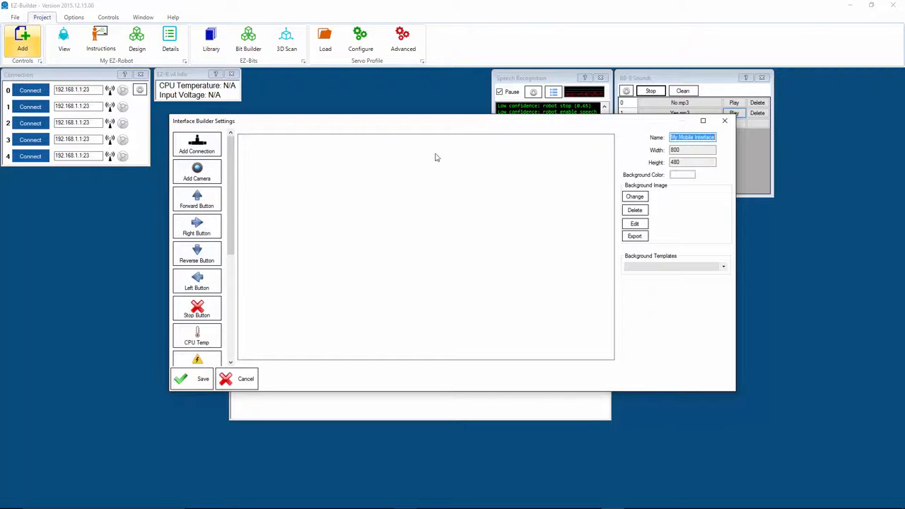
pyautogui.moveTo(460, 127); pyautogui.dragTo(462, 202)
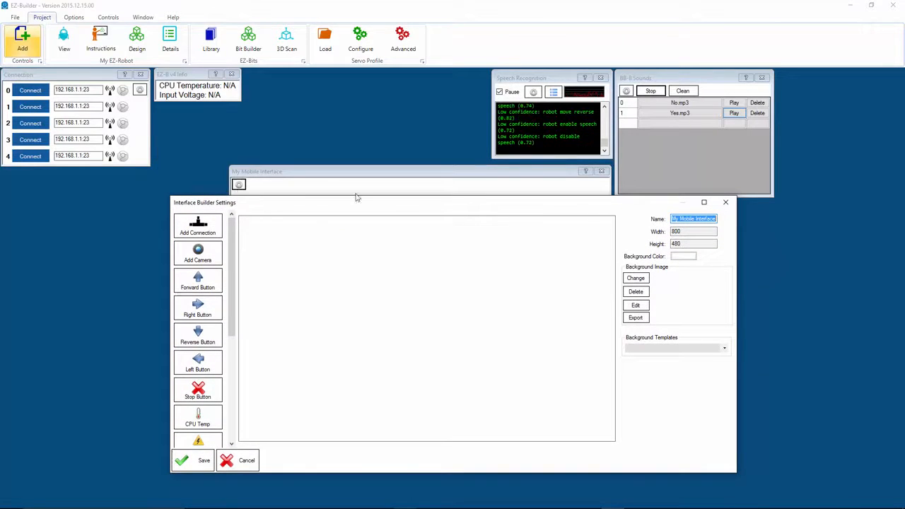
pyautogui.moveTo(357, 204); pyautogui.dragTo(346, 161)
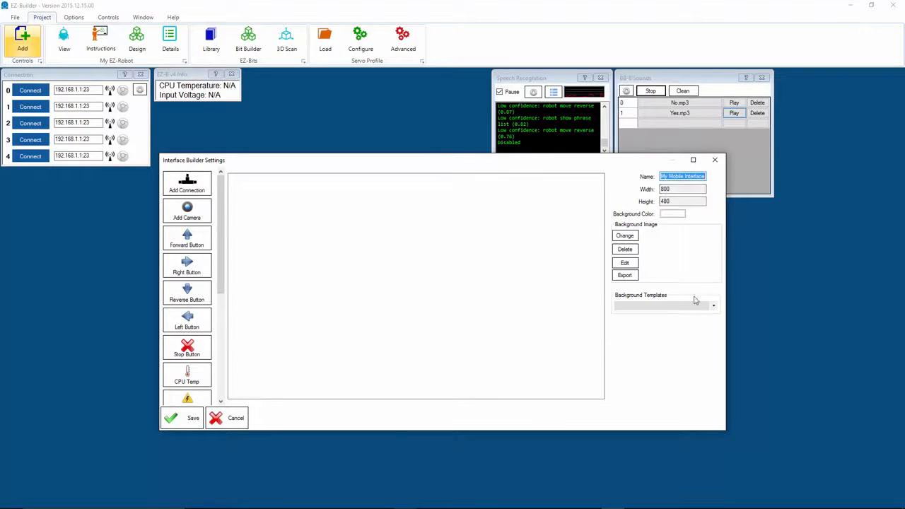
pyautogui.click(657, 306)
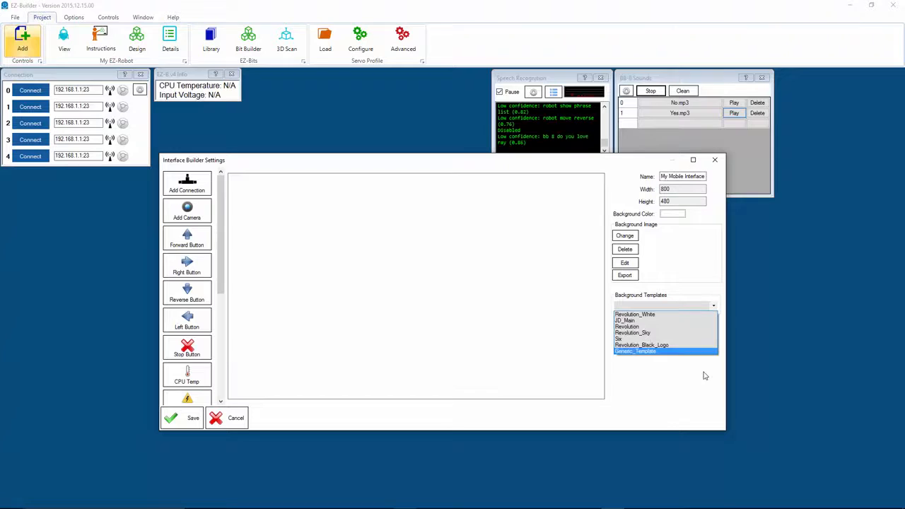
pyautogui.click(643, 339)
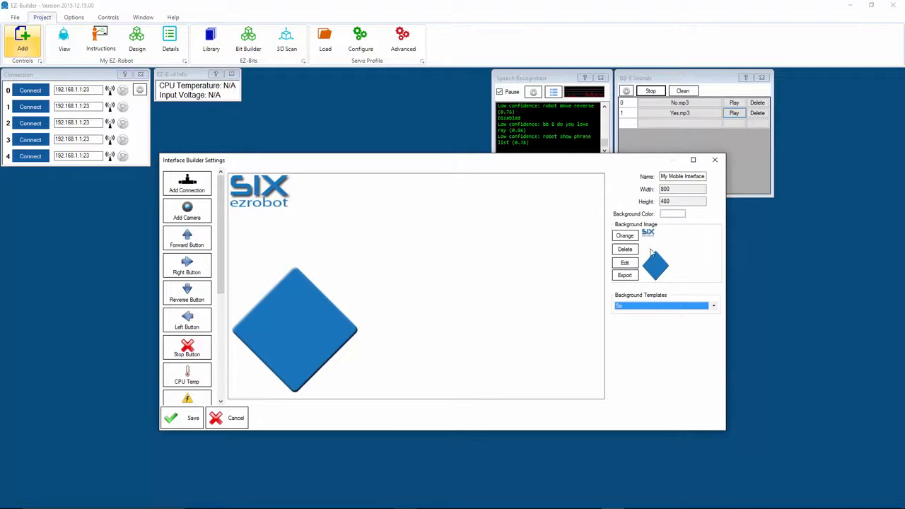
pyautogui.click(665, 311)
pyautogui.click(653, 349)
pyautogui.click(655, 307)
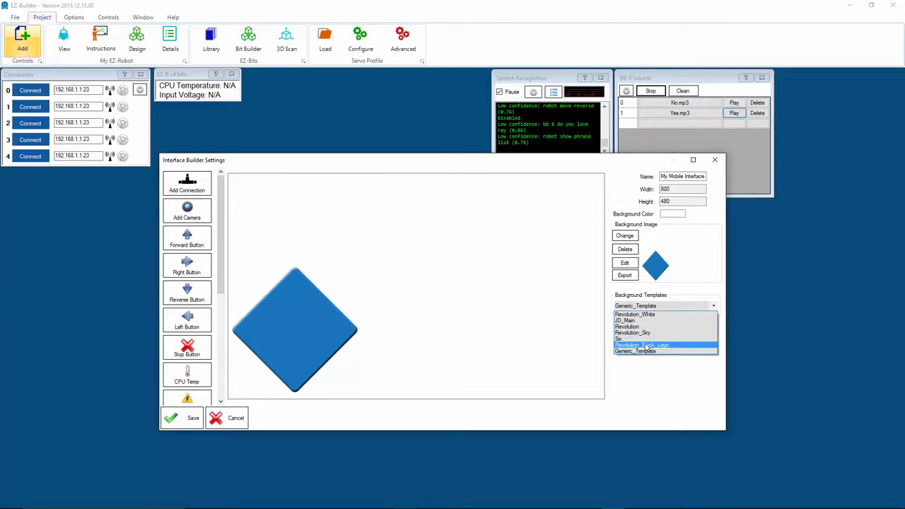
pyautogui.click(691, 351)
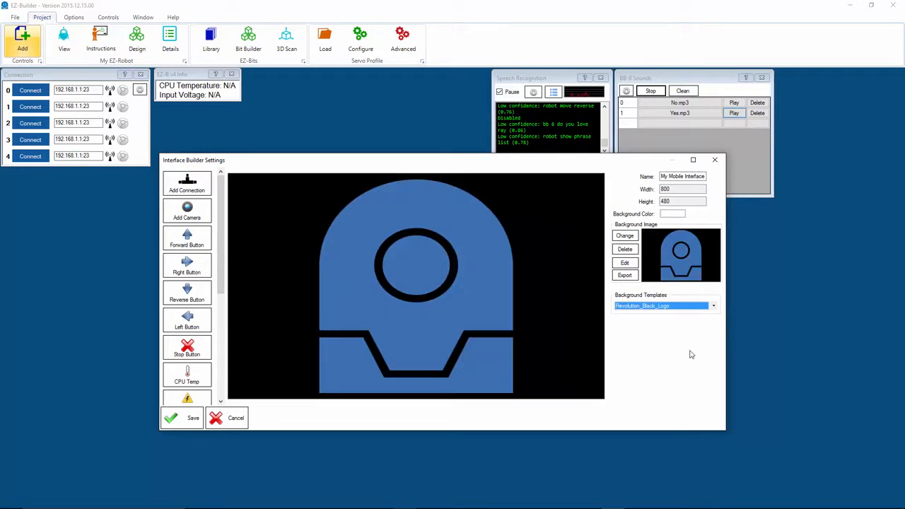
pyautogui.click(657, 307)
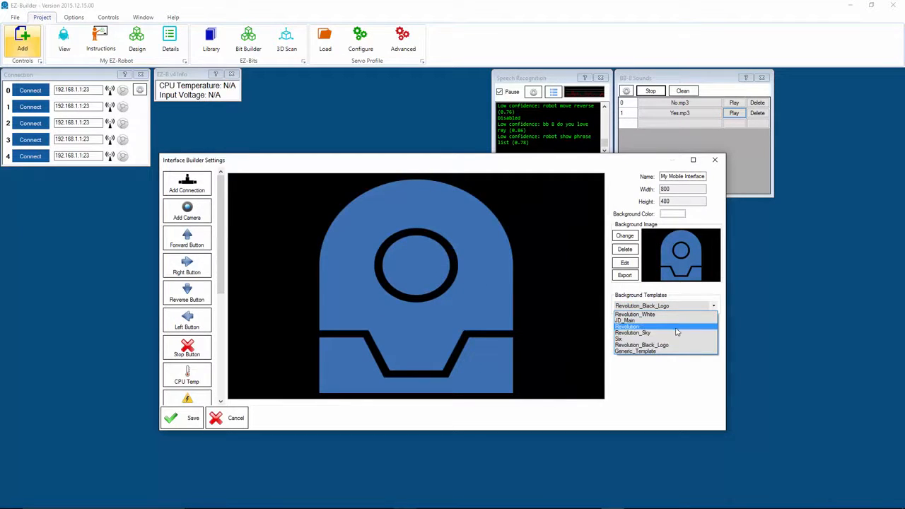
pyautogui.click(669, 326)
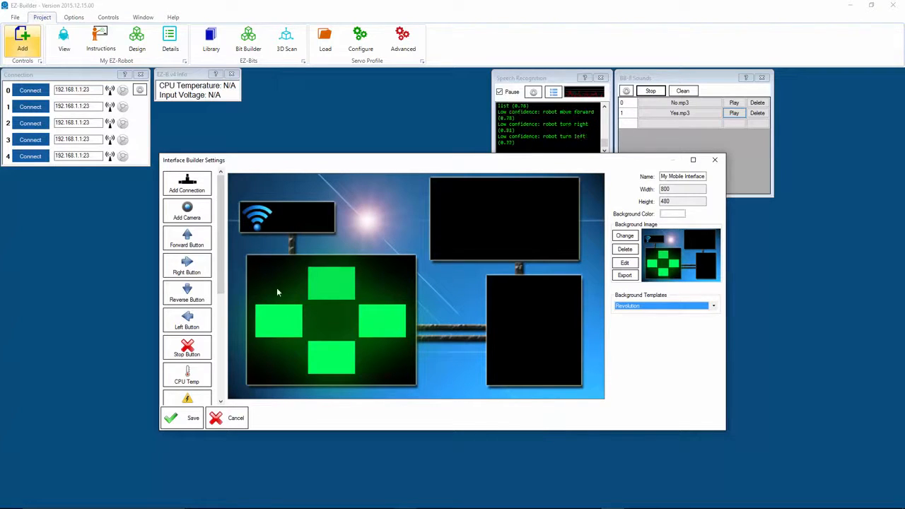
# - Add a camera view sized 295 wide by 160 high and centre it in the black frame above the connected panel
pyautogui.click(200, 222)
pyautogui.moveTo(308, 225); pyautogui.dragTo(507, 229)
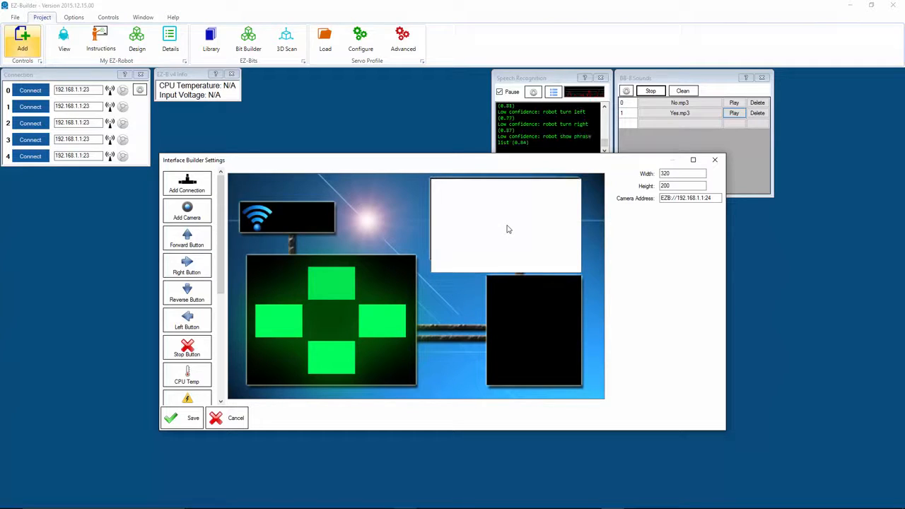
pyautogui.doubleClick(677, 173)
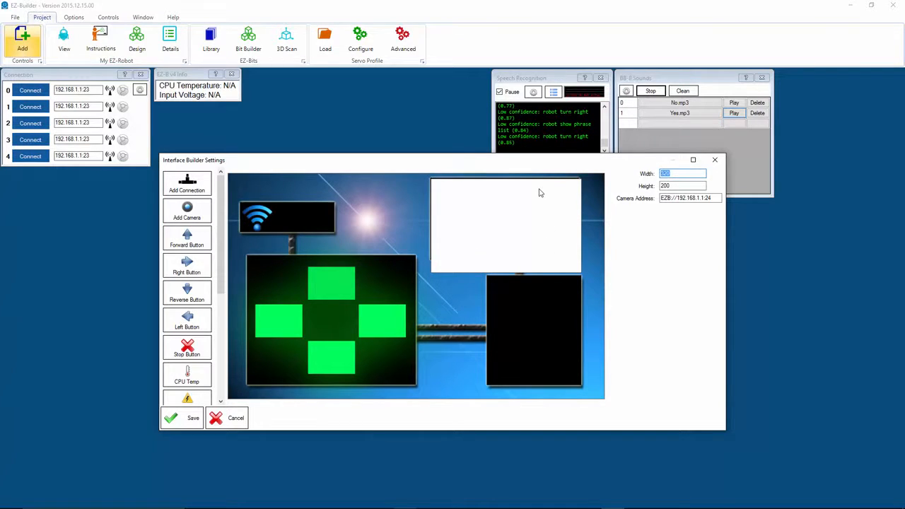
pyautogui.write('295')
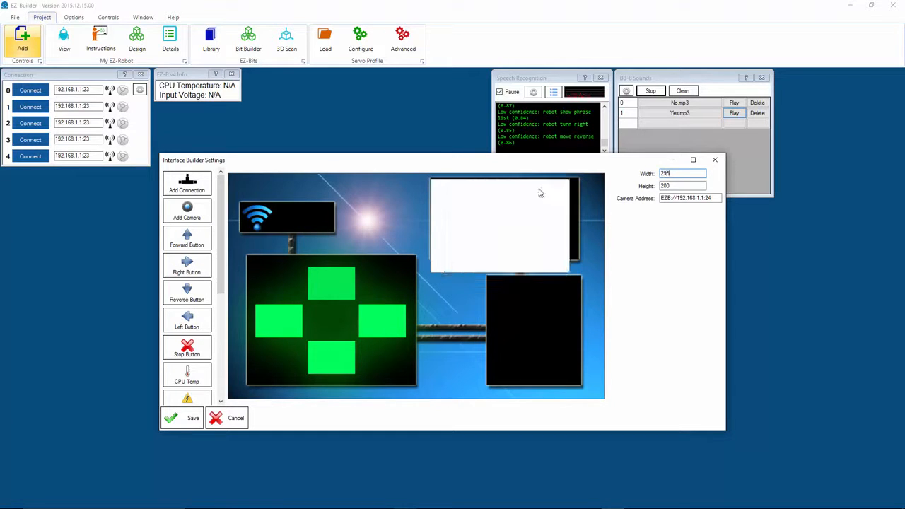
pyautogui.press('Tab')
pyautogui.write('160')
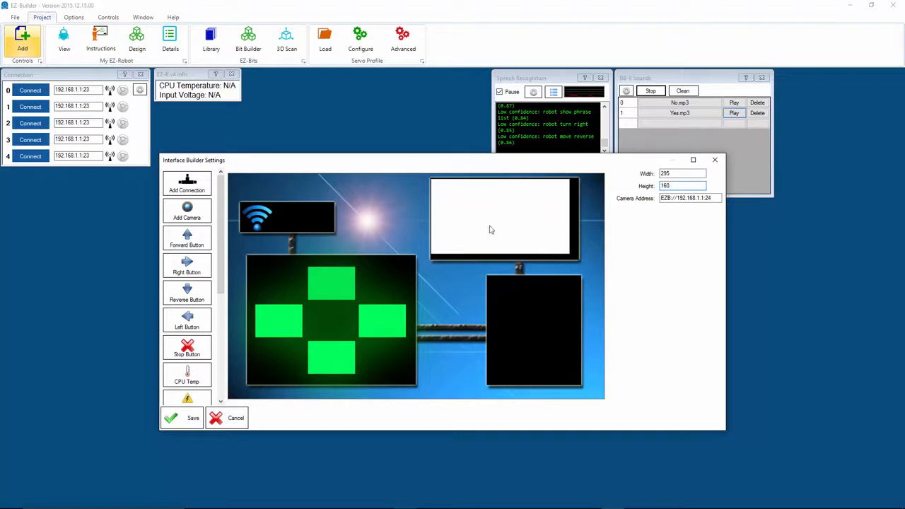
pyautogui.moveTo(489, 229); pyautogui.dragTo(493, 232)
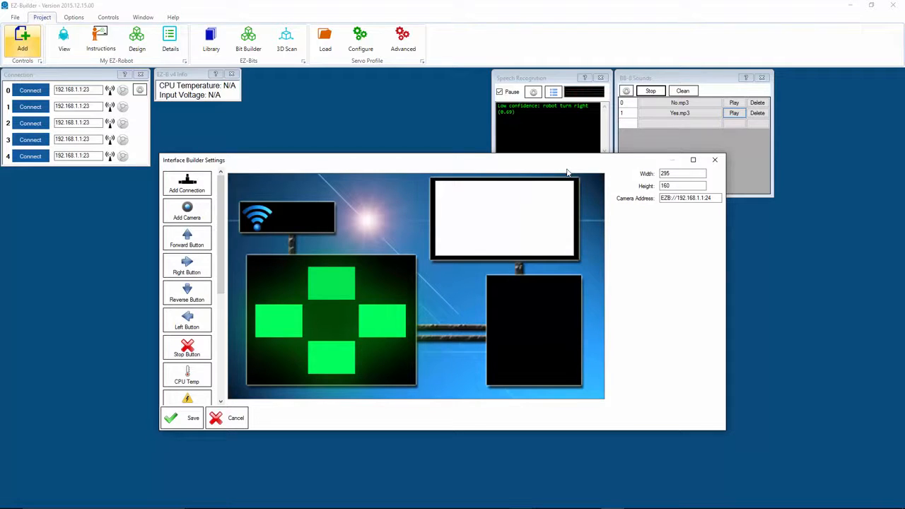
# - Add forward and reverse buttons, placing them on the upper and lower green pads of the movement panel
pyautogui.click(188, 240)
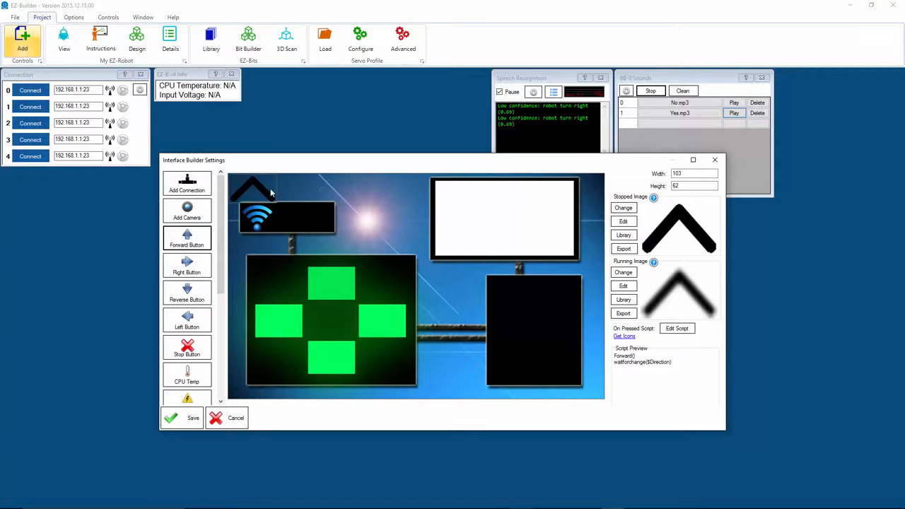
pyautogui.moveTo(271, 193); pyautogui.dragTo(351, 285)
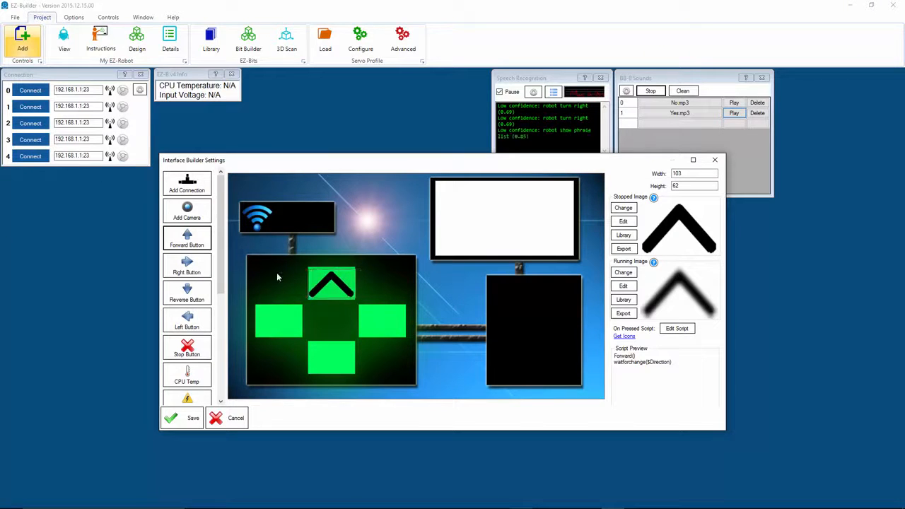
pyautogui.click(189, 296)
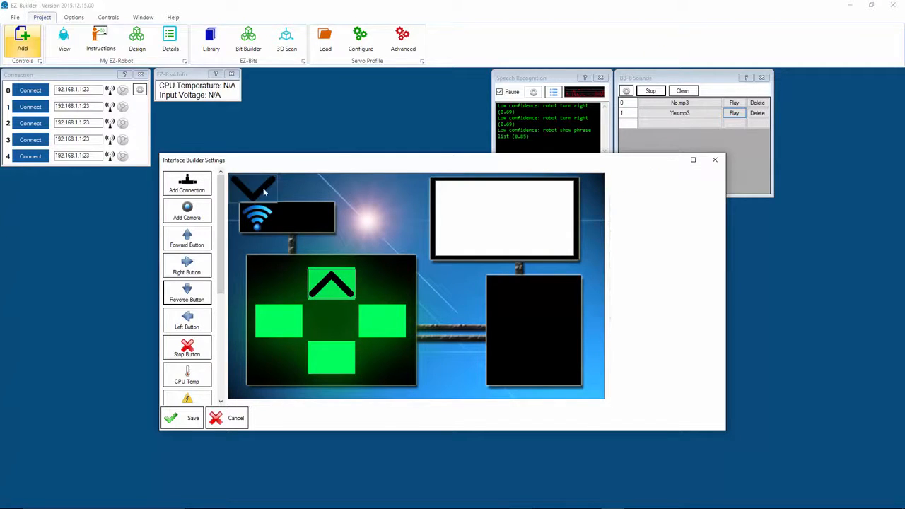
pyautogui.moveTo(263, 191); pyautogui.dragTo(348, 362)
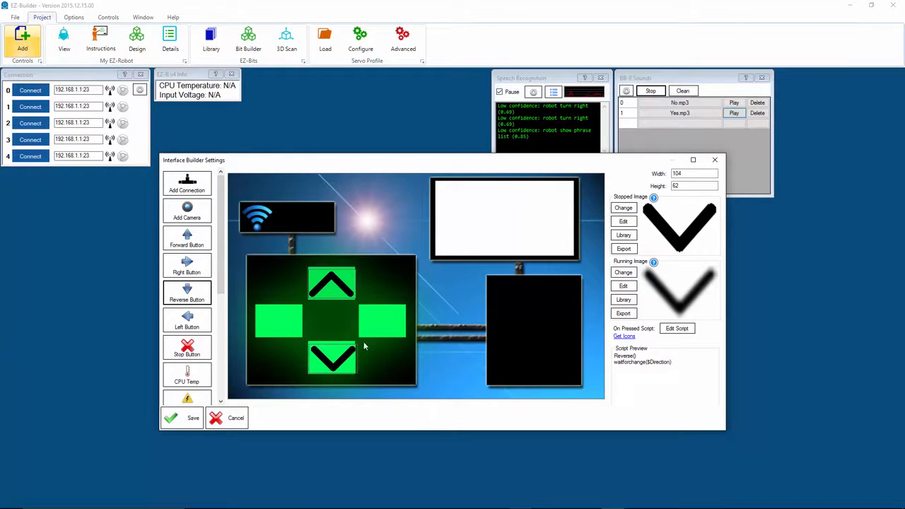
# - Change the forward button's stopped image to the library's circled up chevron, size it 85 by 85, and centre it on the upper green pad
pyautogui.click(346, 287)
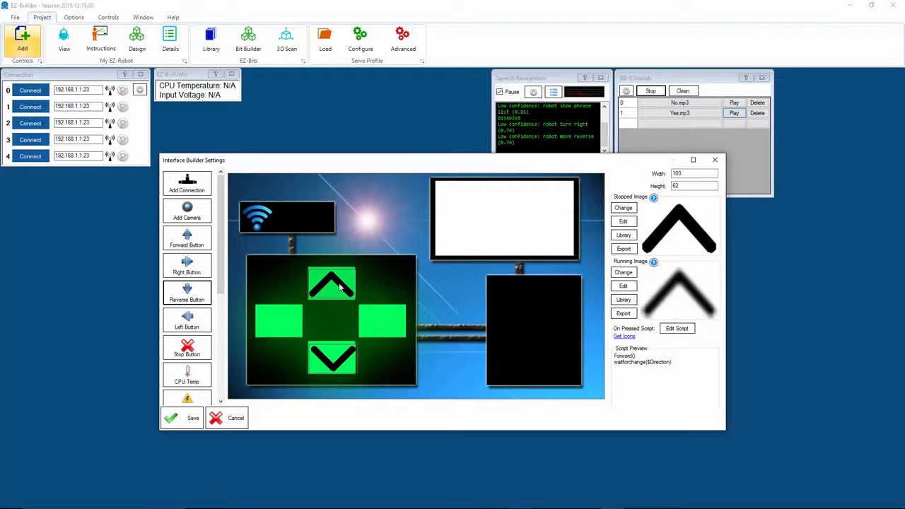
pyautogui.click(624, 236)
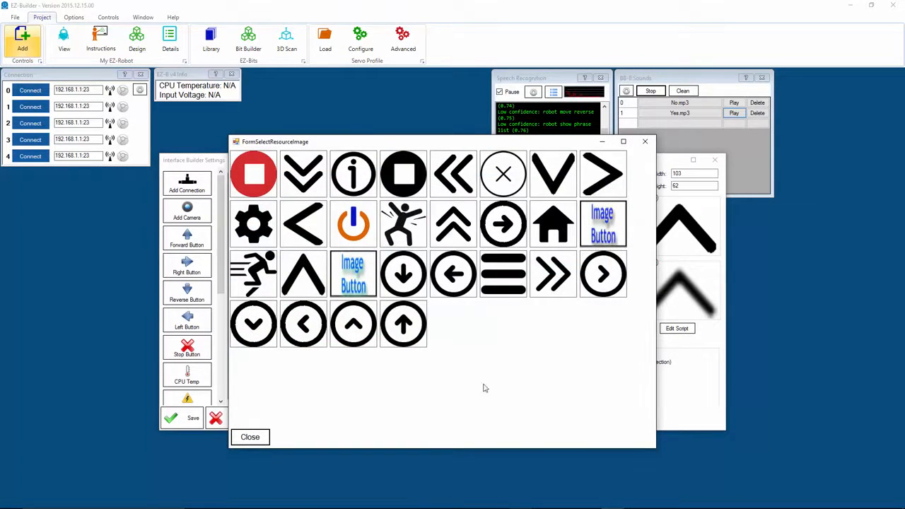
pyautogui.click(352, 326)
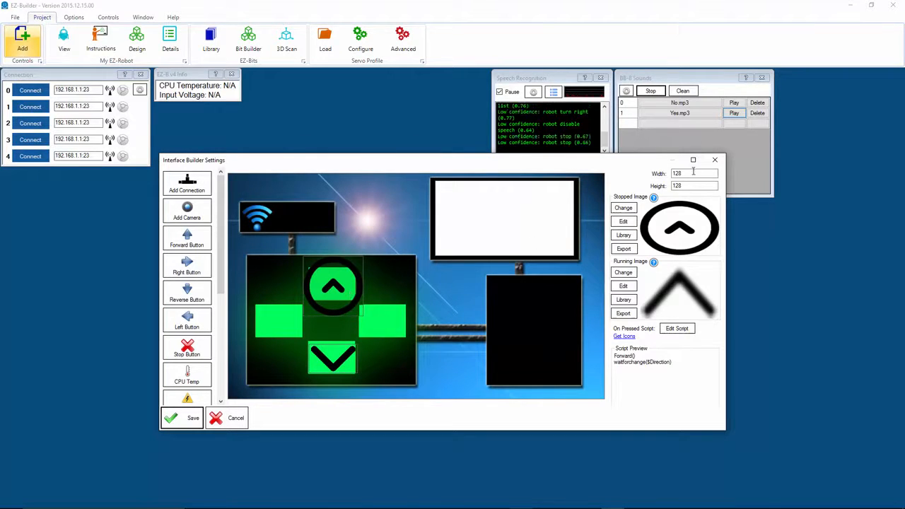
pyautogui.moveTo(694, 174); pyautogui.dragTo(606, 176)
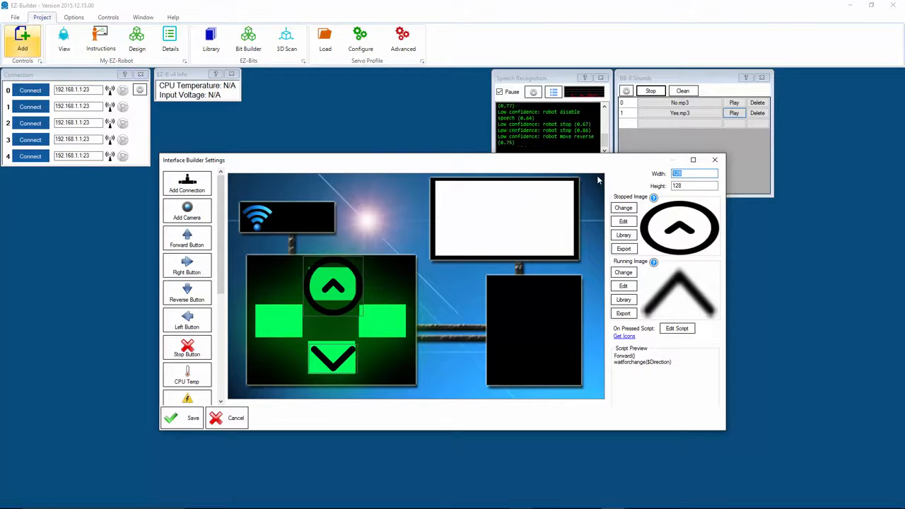
pyautogui.write('85')
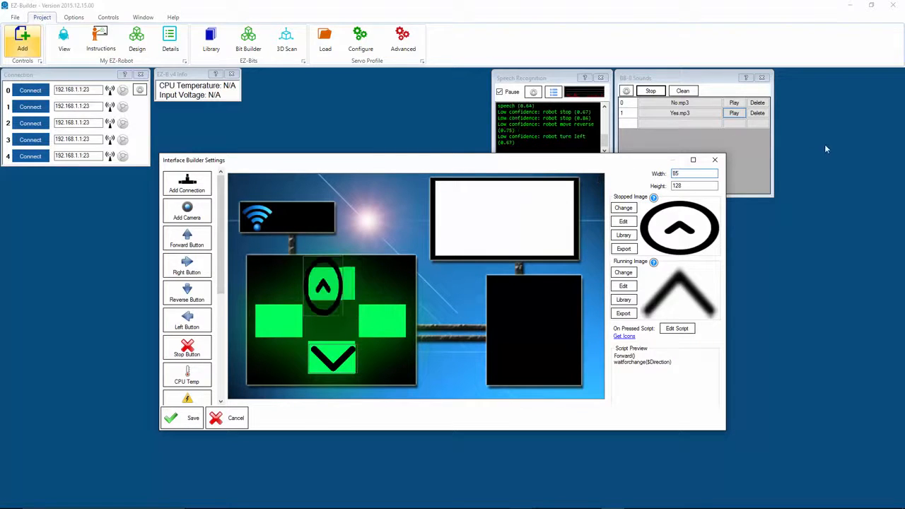
pyautogui.press('Tab')
pyautogui.write('85')
pyautogui.moveTo(327, 283); pyautogui.dragTo(335, 292)
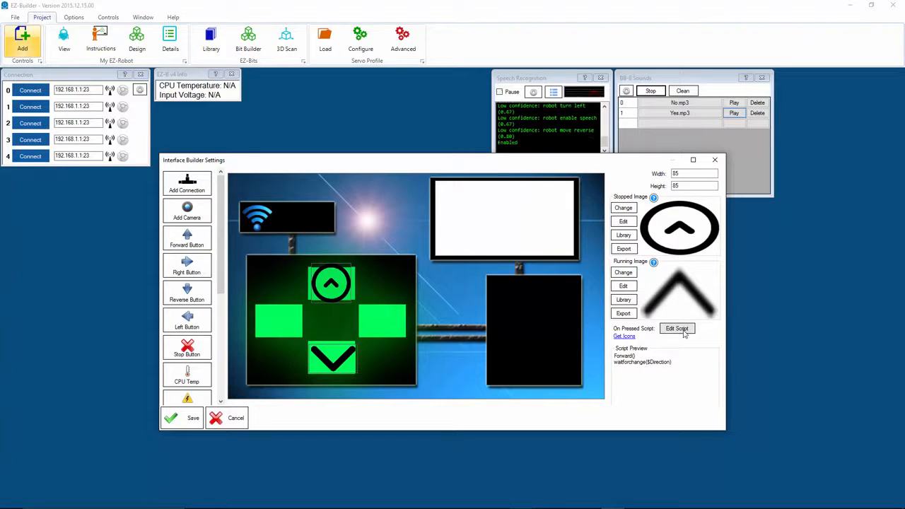
# - Review the forward button's on-pressed script and save it without edits
pyautogui.click(683, 331)
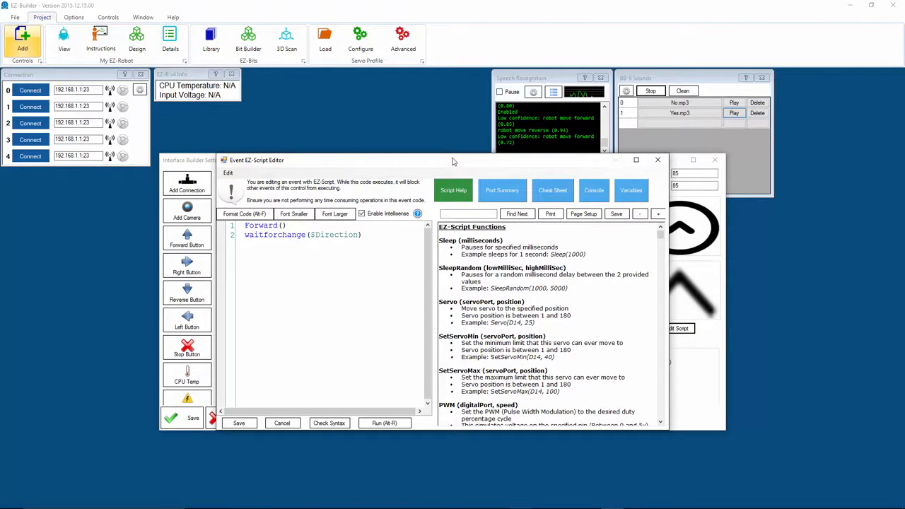
pyautogui.moveTo(454, 162); pyautogui.dragTo(621, 117)
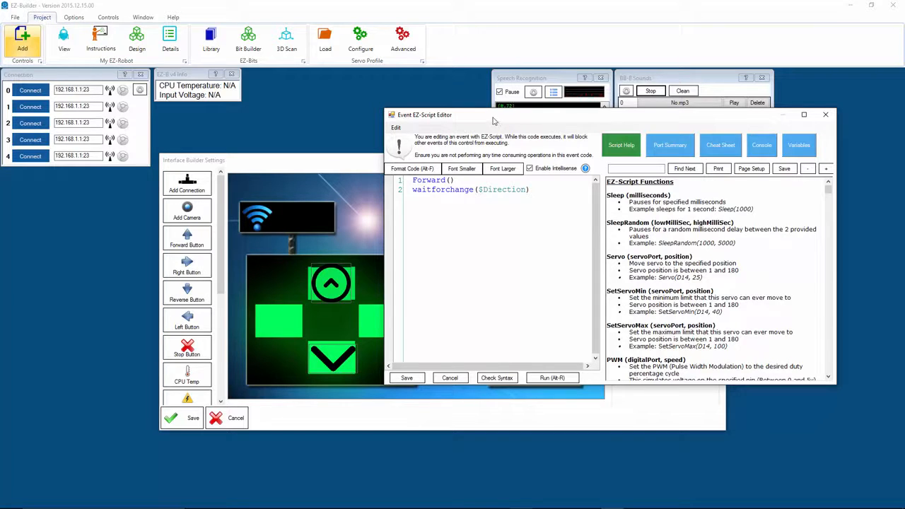
pyautogui.click(410, 379)
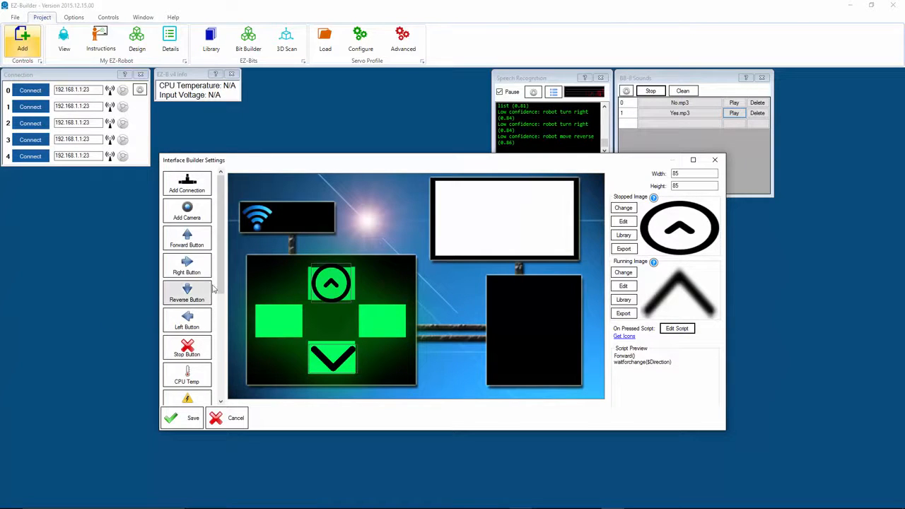
# - Add CPU temperature and battery voltage displays, placing them side by side between the upper edge's start and the camera frame
pyautogui.moveTo(219, 289); pyautogui.dragTo(220, 353)
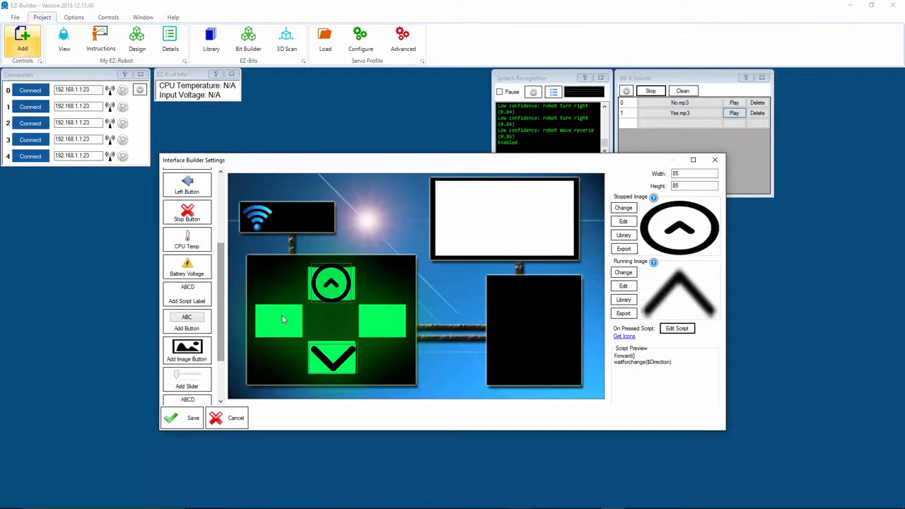
pyautogui.click(194, 241)
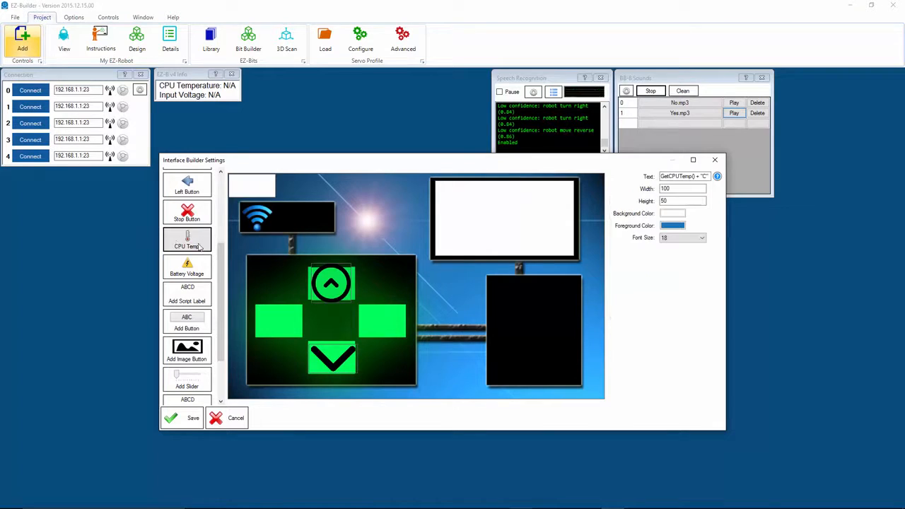
pyautogui.moveTo(262, 190); pyautogui.dragTo(409, 198)
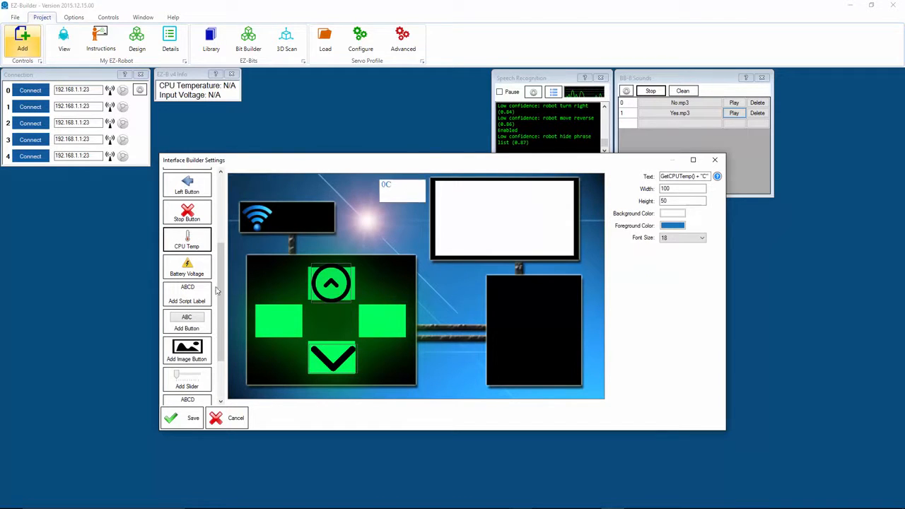
pyautogui.click(187, 267)
pyautogui.moveTo(253, 187); pyautogui.dragTo(345, 191)
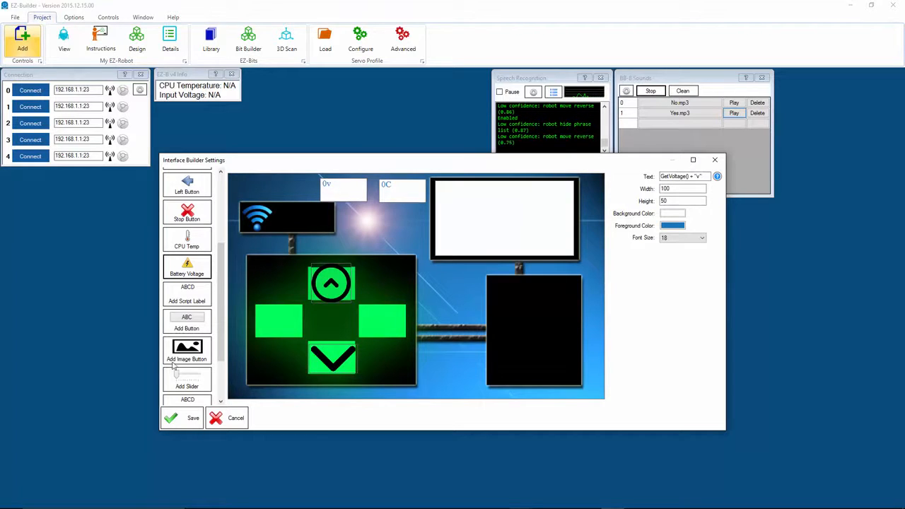
# - Add an image button and place it just above the black connection panel with the Wi-Fi symbol
pyautogui.scroll(-3, 177, 354)
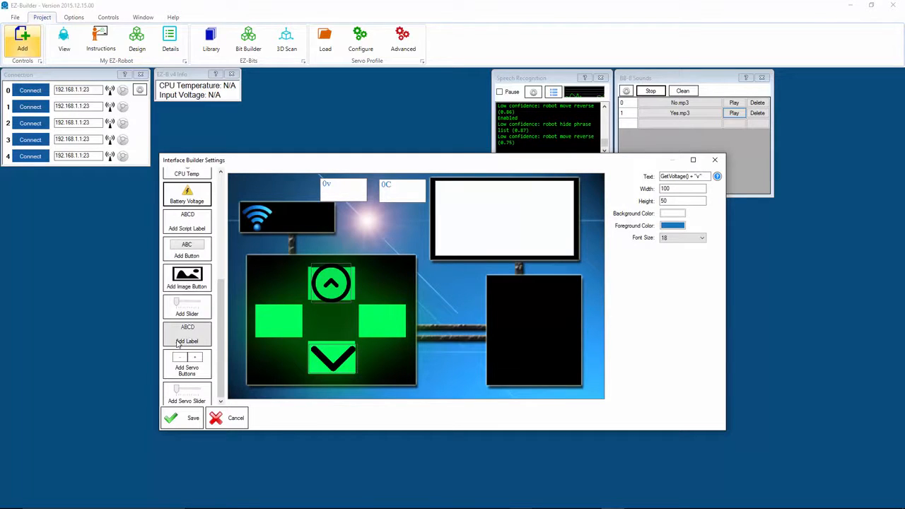
pyautogui.click(188, 278)
pyautogui.moveTo(254, 190); pyautogui.dragTo(272, 192)
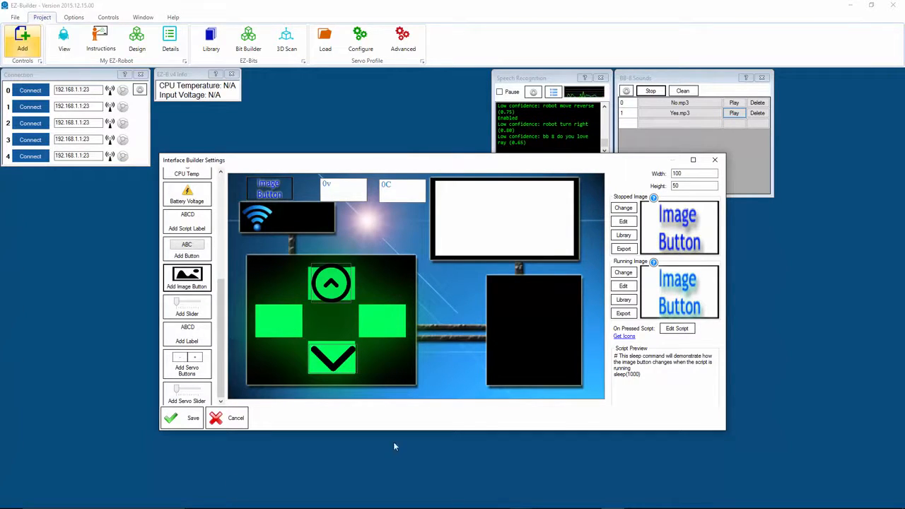
# - Add a servo slider and place it between the connection panel and the camera frame, beneath the voltage and temperature displays
pyautogui.click(188, 396)
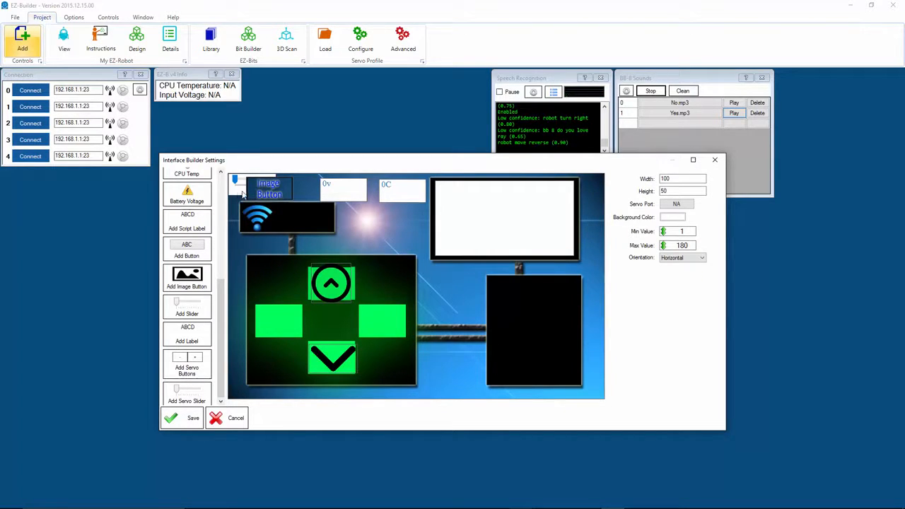
pyautogui.moveTo(240, 196); pyautogui.dragTo(375, 237)
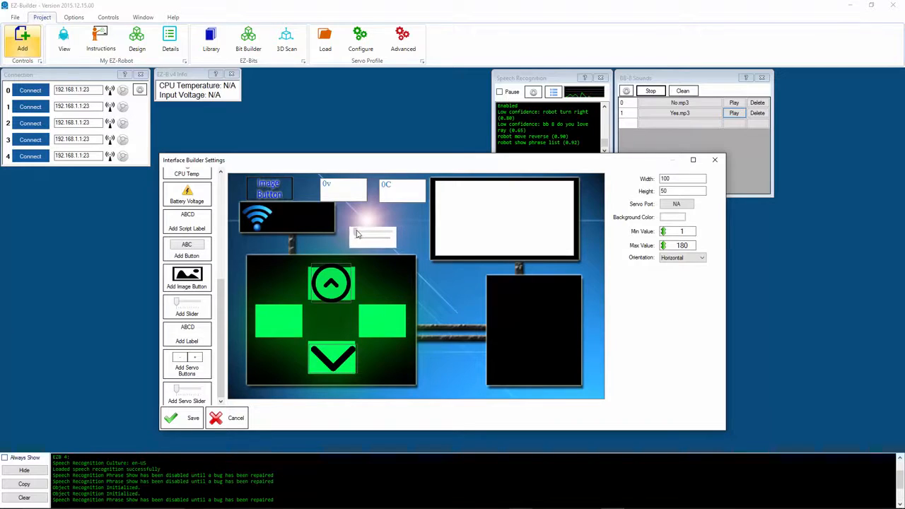
pyautogui.moveTo(357, 234); pyautogui.dragTo(345, 220)
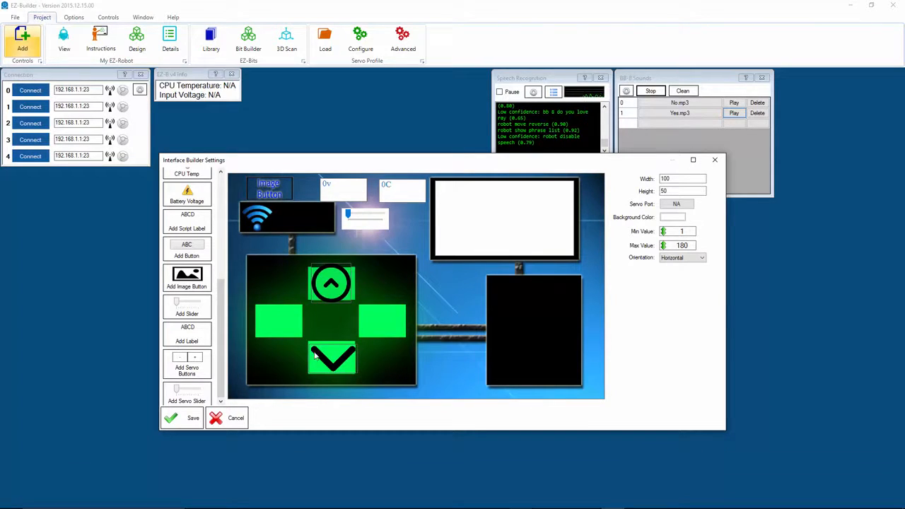
# - Add a second servo slider between the movement panel and the empty black panel, assign it to port D7, and make it vertical
pyautogui.click(187, 395)
pyautogui.moveTo(237, 187); pyautogui.dragTo(431, 300)
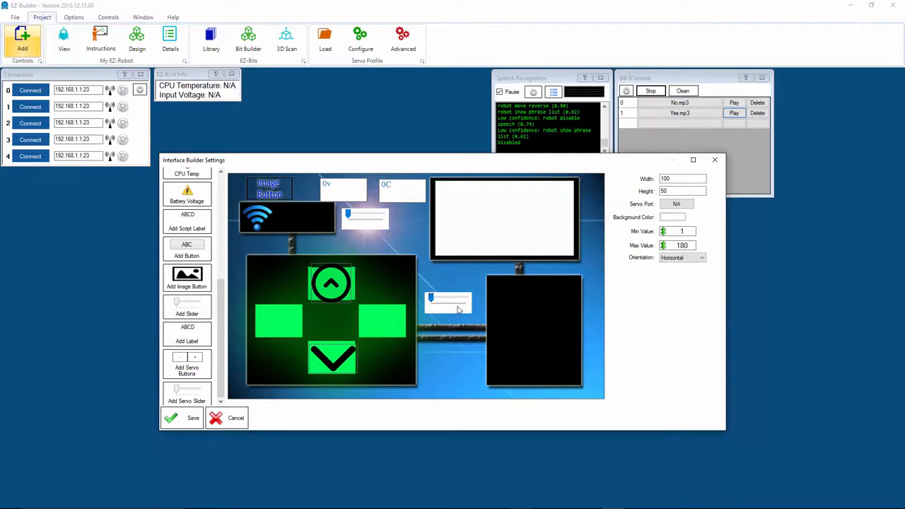
pyautogui.click(689, 204)
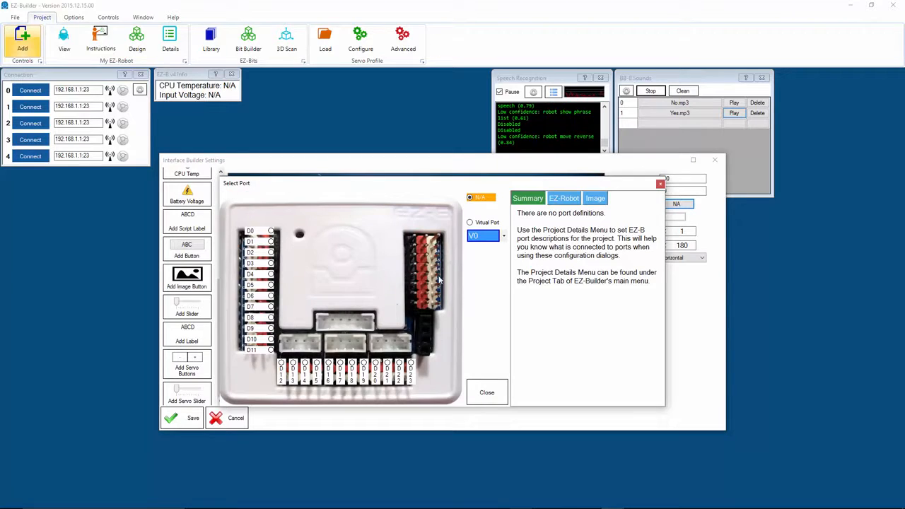
pyautogui.click(271, 307)
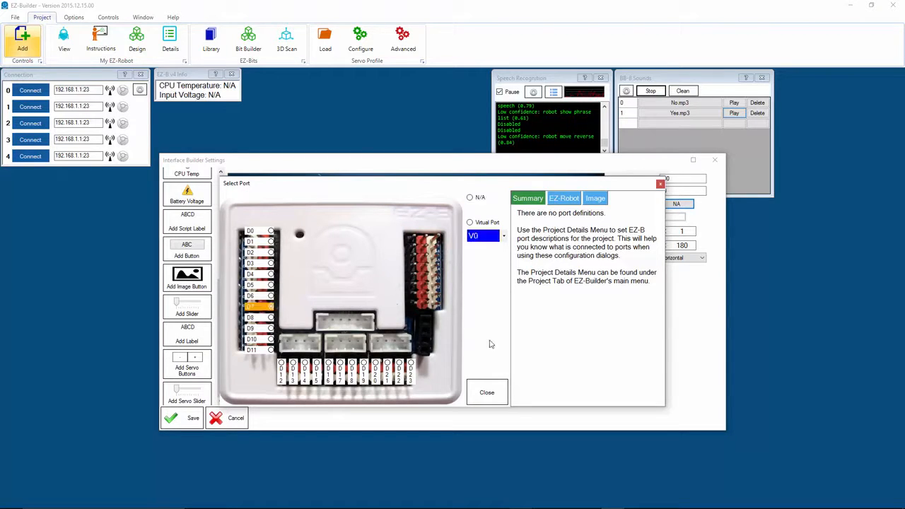
pyautogui.click(486, 392)
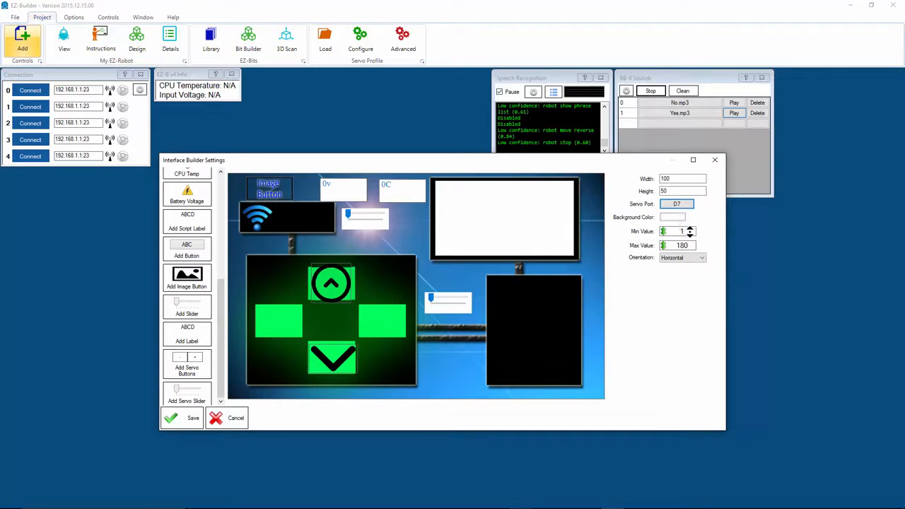
pyautogui.click(690, 257)
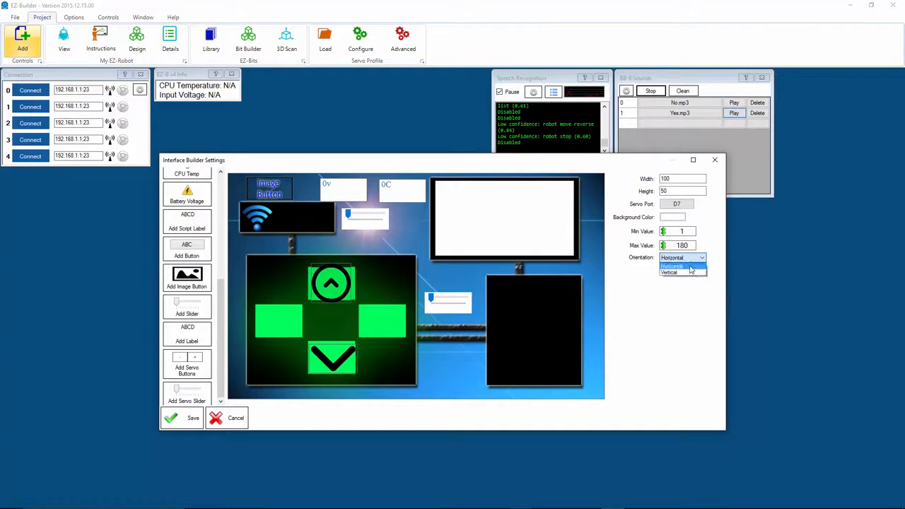
pyautogui.click(691, 271)
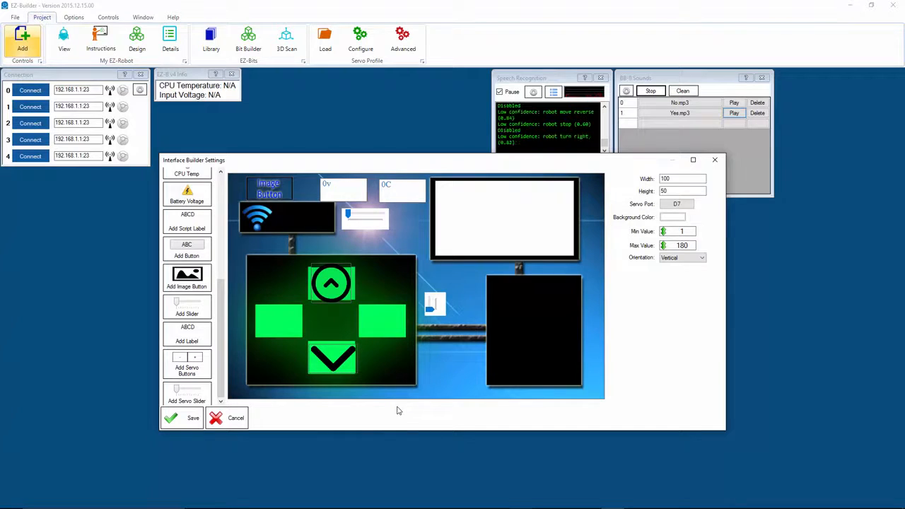
# - Save the mobile interface layout, reposition its panel in the workspace, and remove the panel from the project
pyautogui.moveTo(222, 380); pyautogui.dragTo(225, 274)
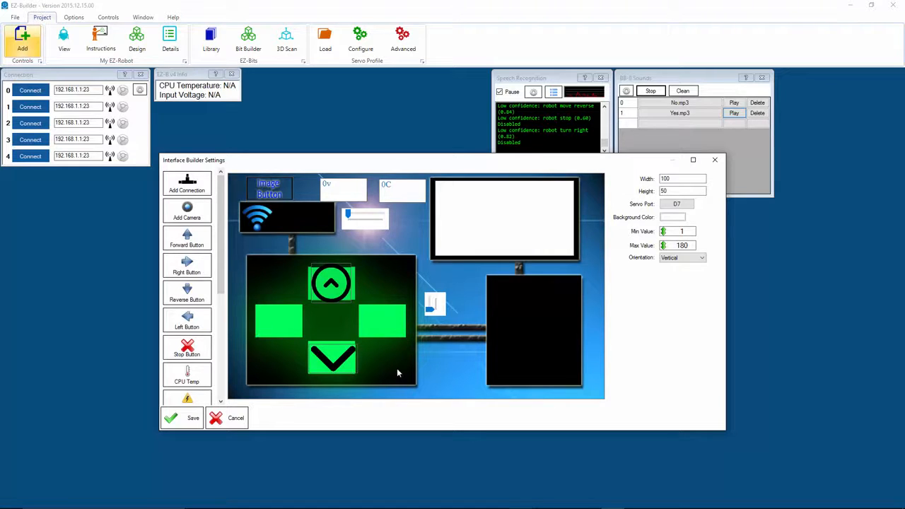
pyautogui.click(184, 418)
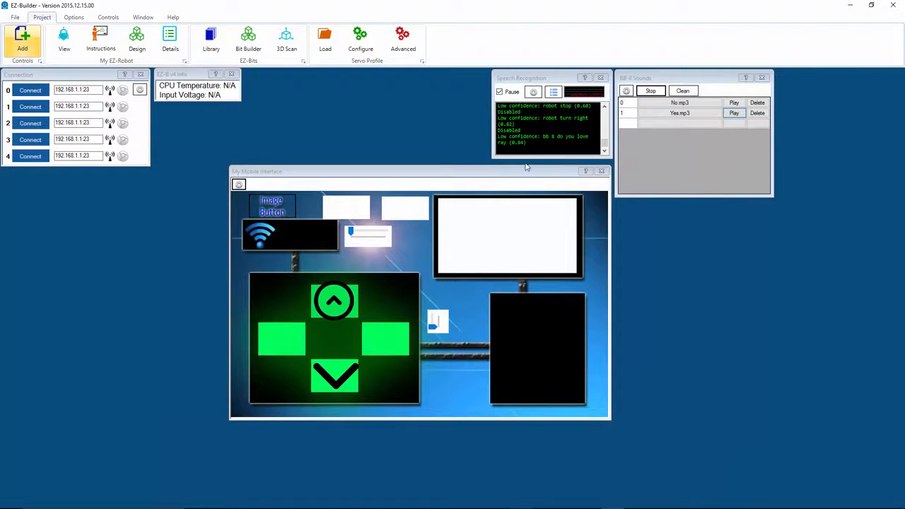
pyautogui.moveTo(518, 173); pyautogui.dragTo(331, 204)
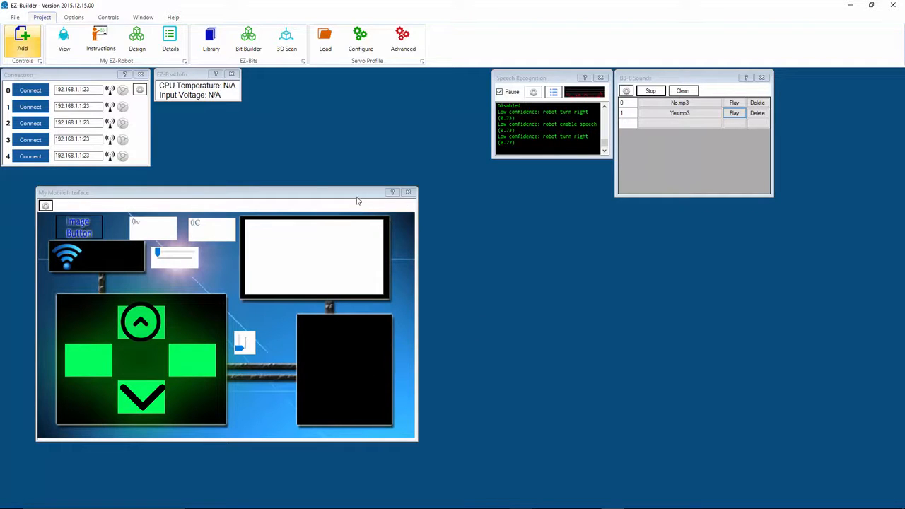
pyautogui.moveTo(357, 201); pyautogui.dragTo(472, 211)
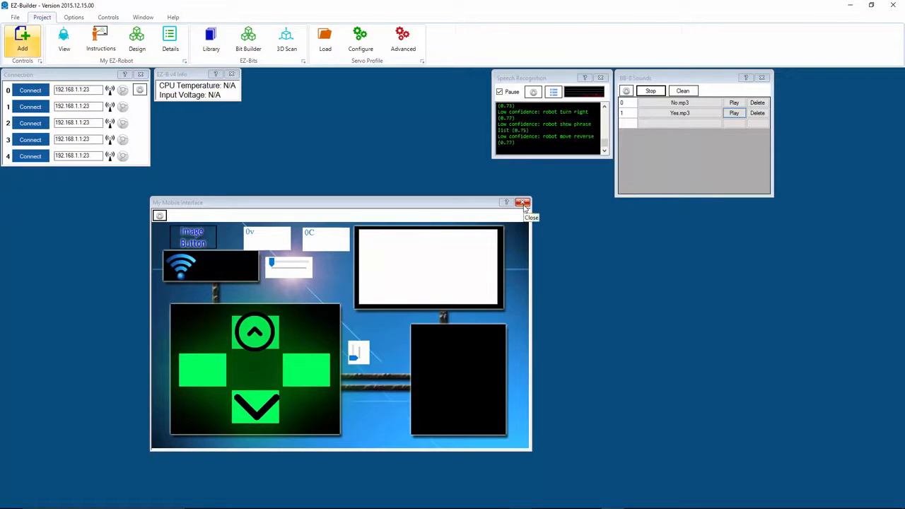
pyautogui.click(524, 203)
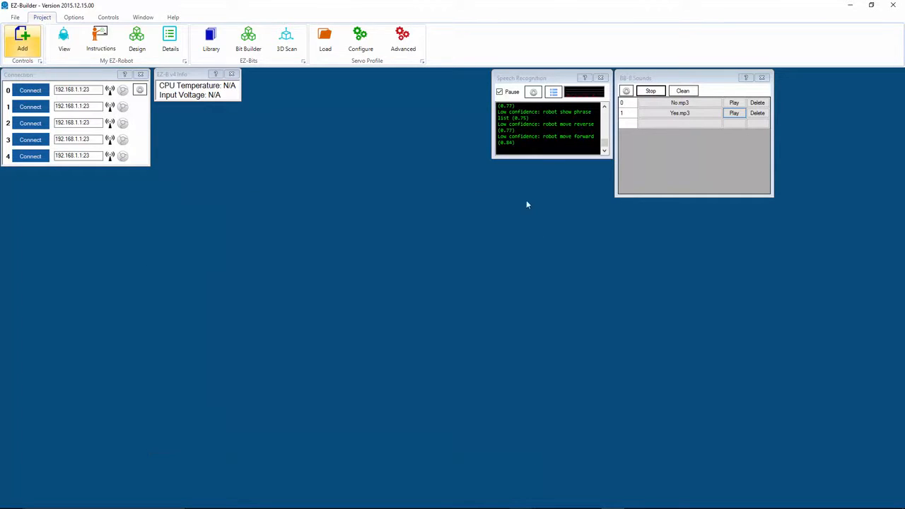
# - Add a PWM Slider control to the project and place it in the empty workspace between the EZ-B v4 Info and Speech Recognition panels
pyautogui.click(22, 38)
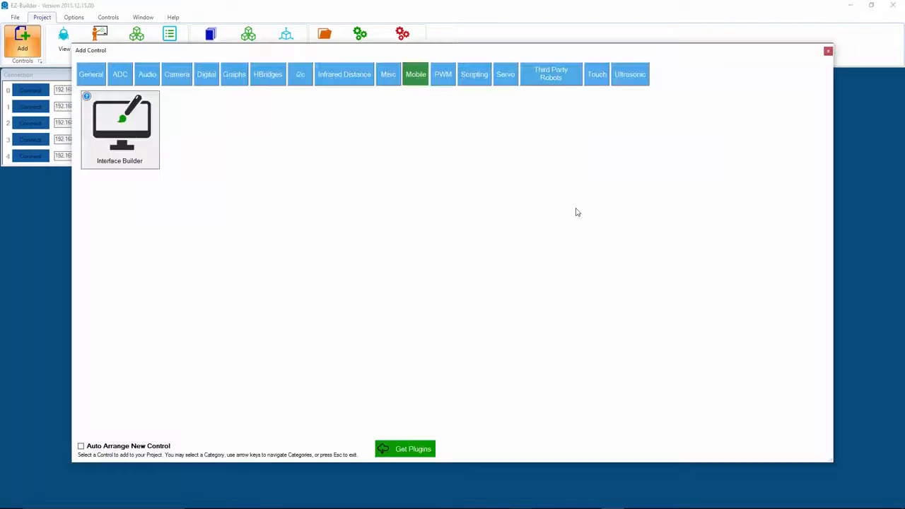
pyautogui.click(448, 77)
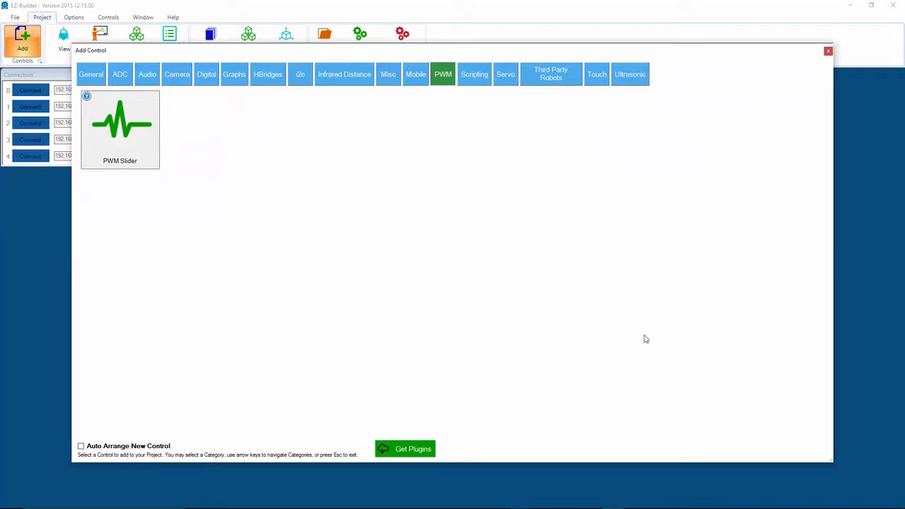
pyautogui.click(138, 150)
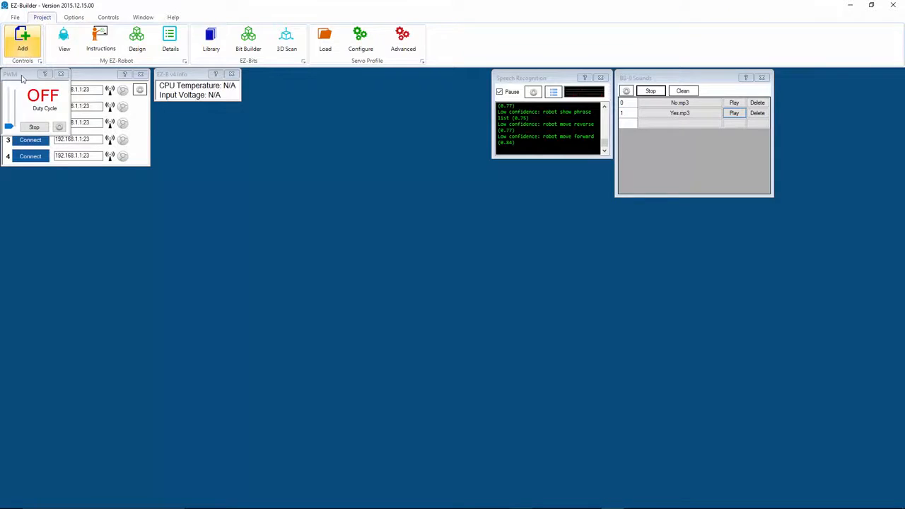
pyautogui.moveTo(38, 79); pyautogui.dragTo(356, 94)
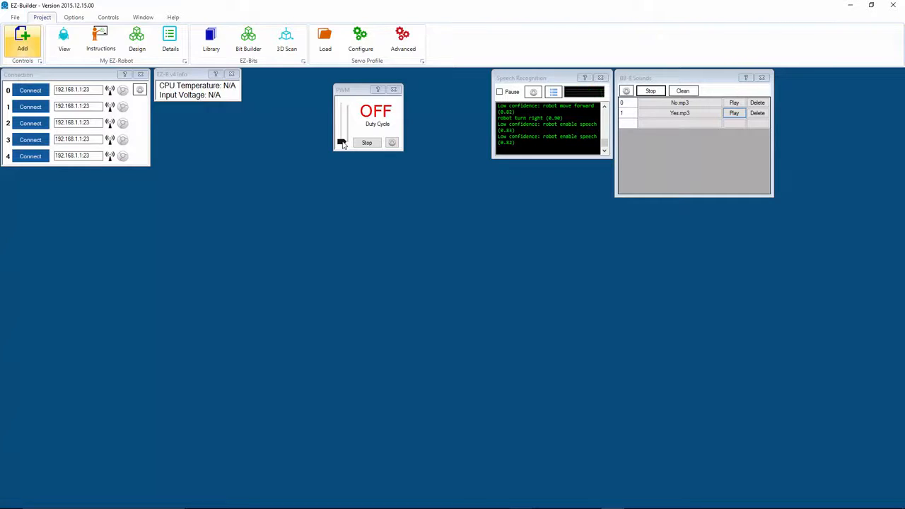
# - Try raising the PWM panel's duty cycle, and move the panel directly beside the Speech Recognition panel
pyautogui.moveTo(342, 143); pyautogui.dragTo(353, 100)
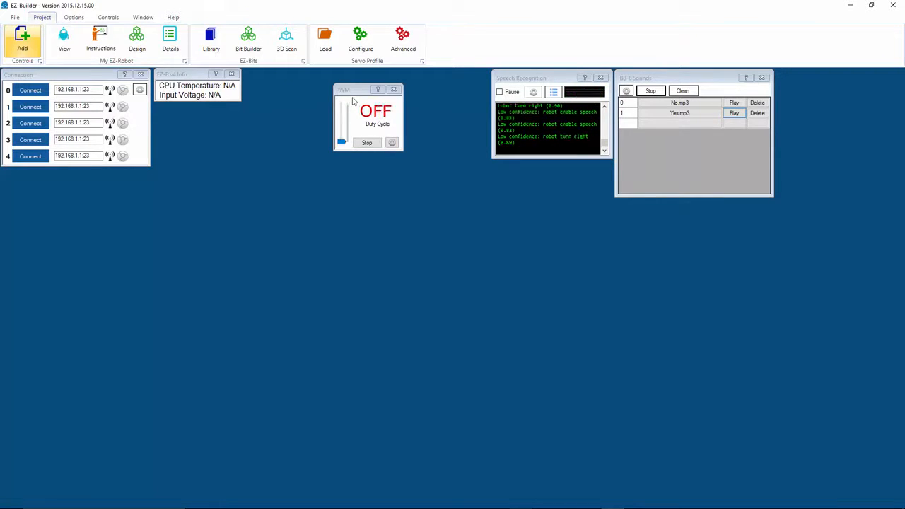
pyautogui.moveTo(341, 144); pyautogui.dragTo(345, 109)
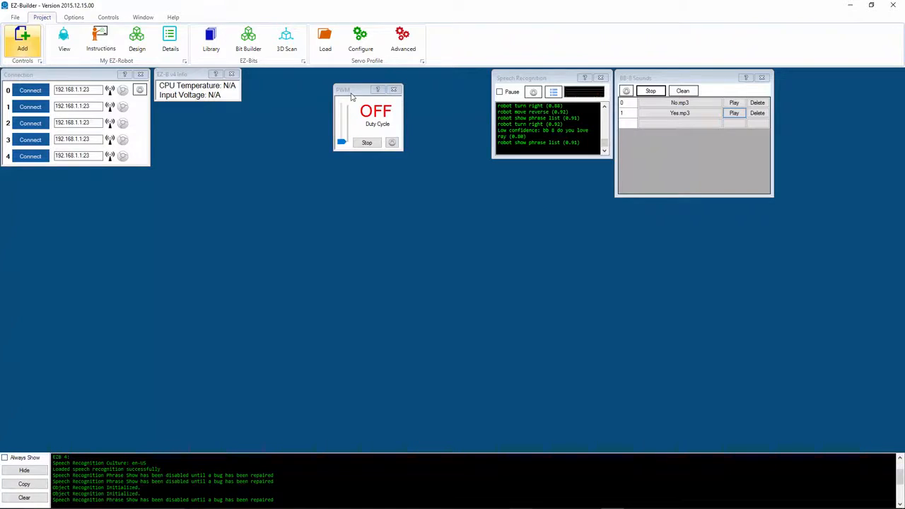
pyautogui.moveTo(353, 93); pyautogui.dragTo(437, 79)
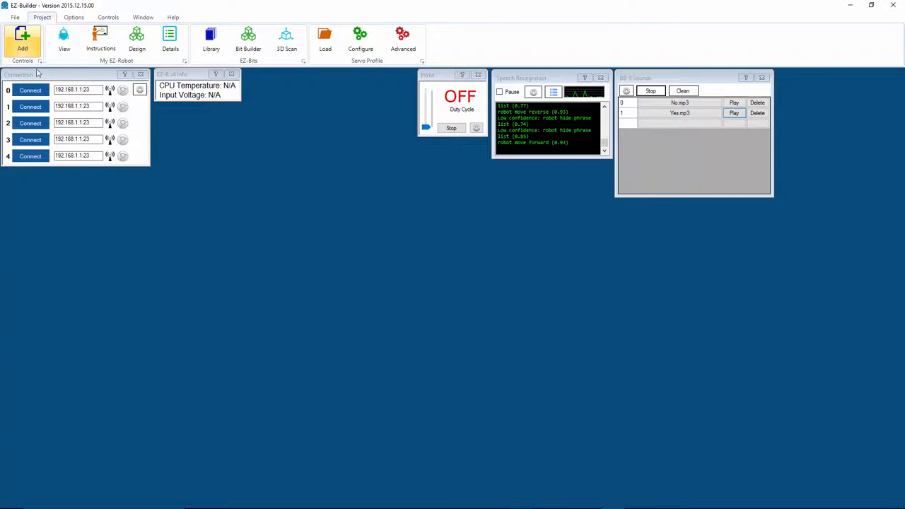
# - Add an EZ-Script control in the empty workspace below the PWM panel and name its script "Kylo no"
pyautogui.click(23, 38)
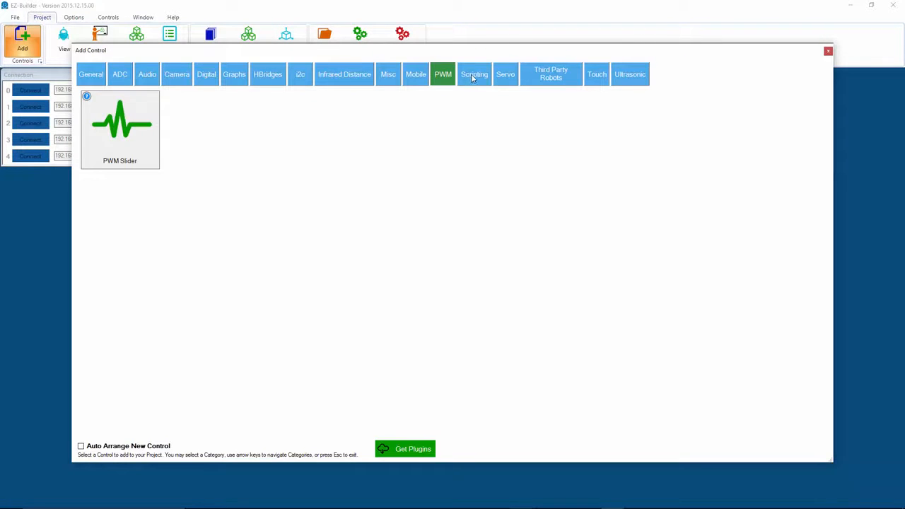
pyautogui.click(473, 75)
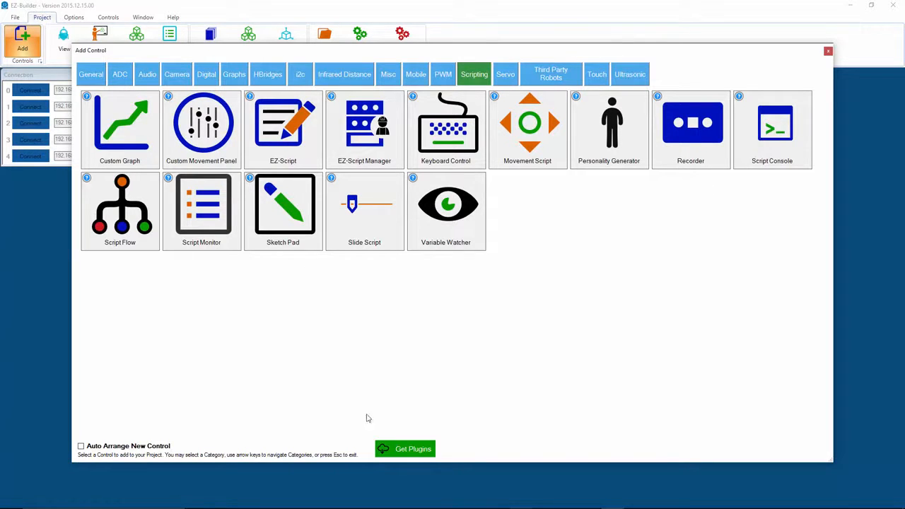
pyautogui.click(289, 125)
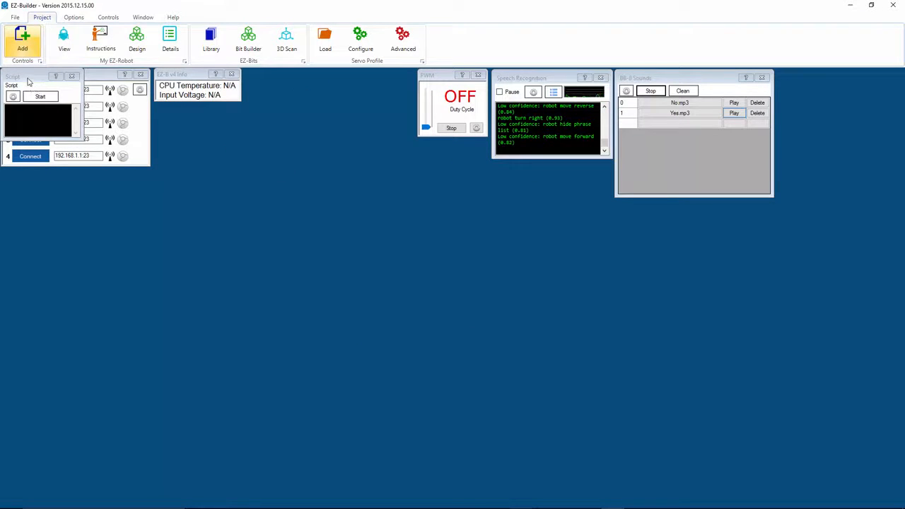
pyautogui.moveTo(38, 89); pyautogui.dragTo(471, 219)
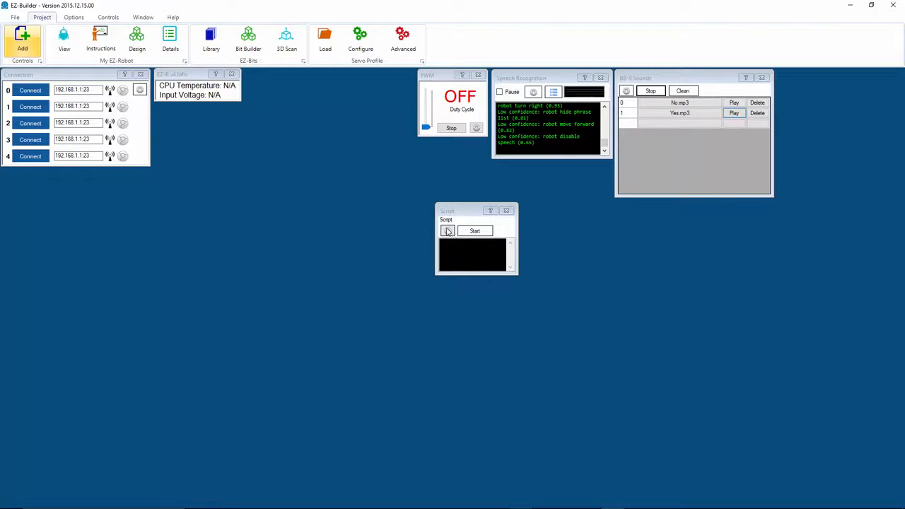
pyautogui.click(447, 232)
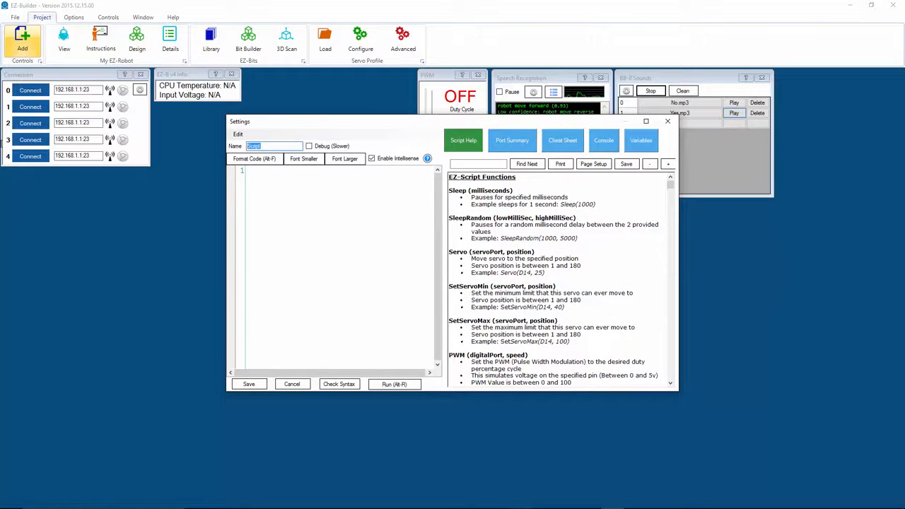
pyautogui.write('Kylo re')
# - Insert ControlCommand("BB-8 Sounds", Track_0) from the cheat sheet as the script's first line, and move the script editor clear of the PWM panel
pyautogui.click(569, 145)
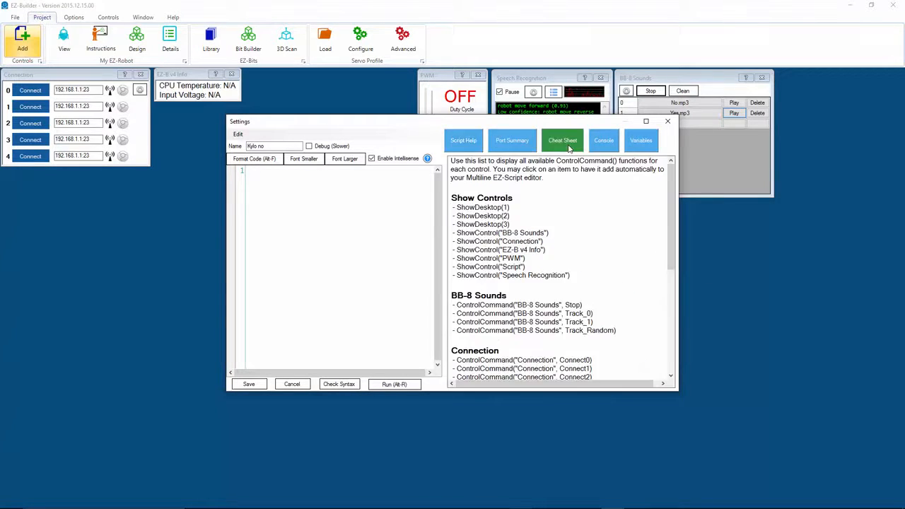
pyautogui.moveTo(669, 180); pyautogui.dragTo(676, 301)
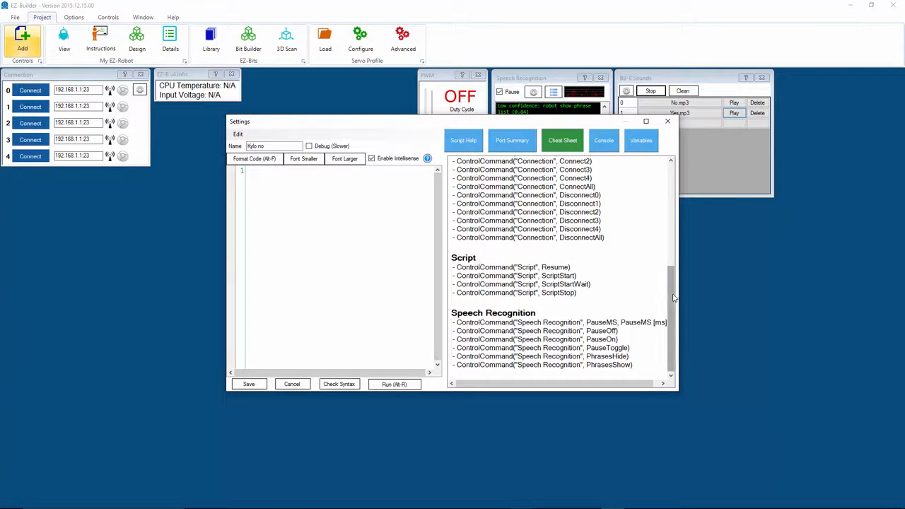
pyautogui.moveTo(675, 298); pyautogui.dragTo(669, 227)
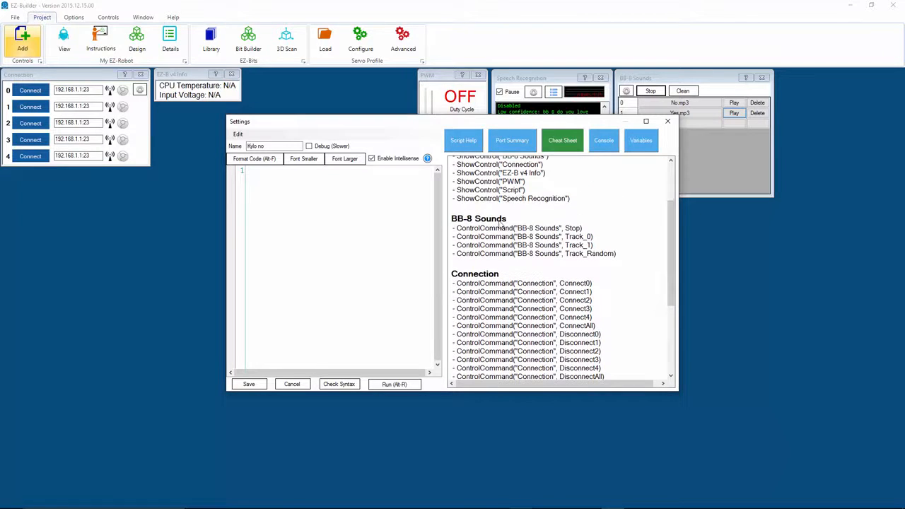
pyautogui.click(581, 238)
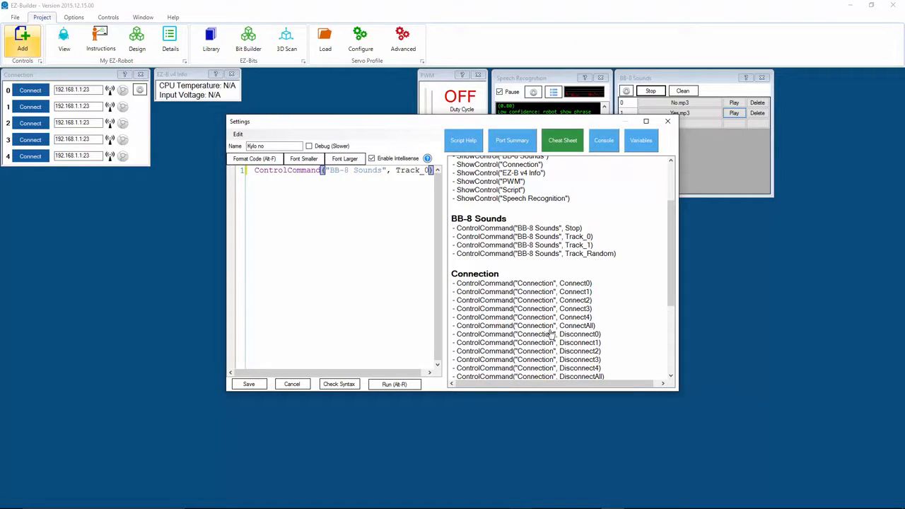
pyautogui.press('Return')
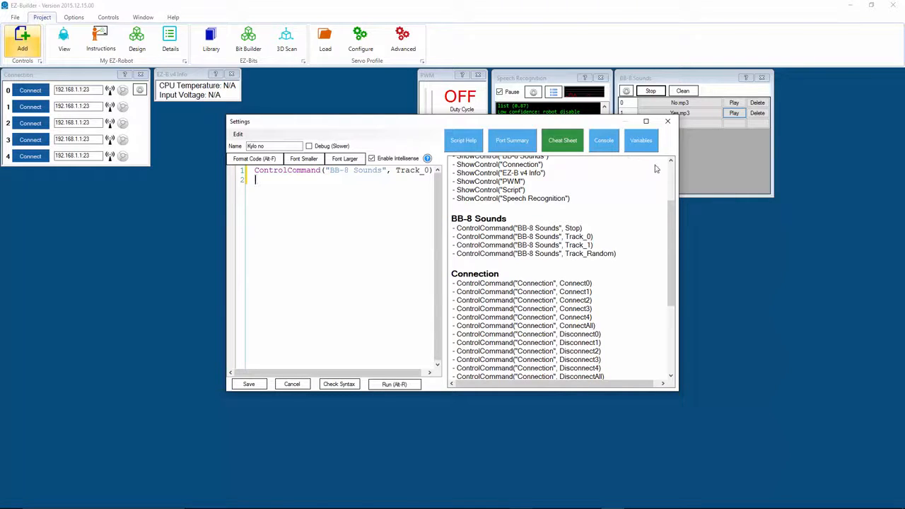
pyautogui.moveTo(602, 126); pyautogui.dragTo(711, 190)
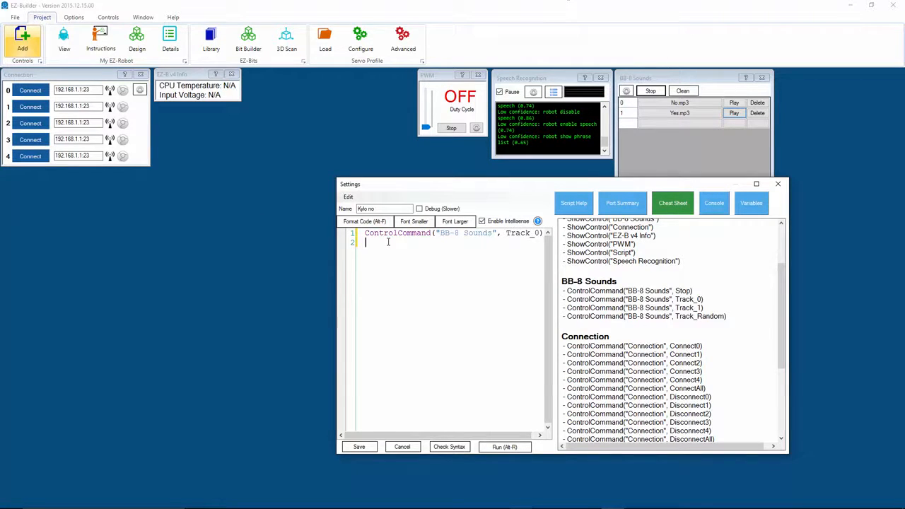
# - Add pwm(d9,100) and sleep(1000) as the script's second and third lines
pyautogui.write('p')
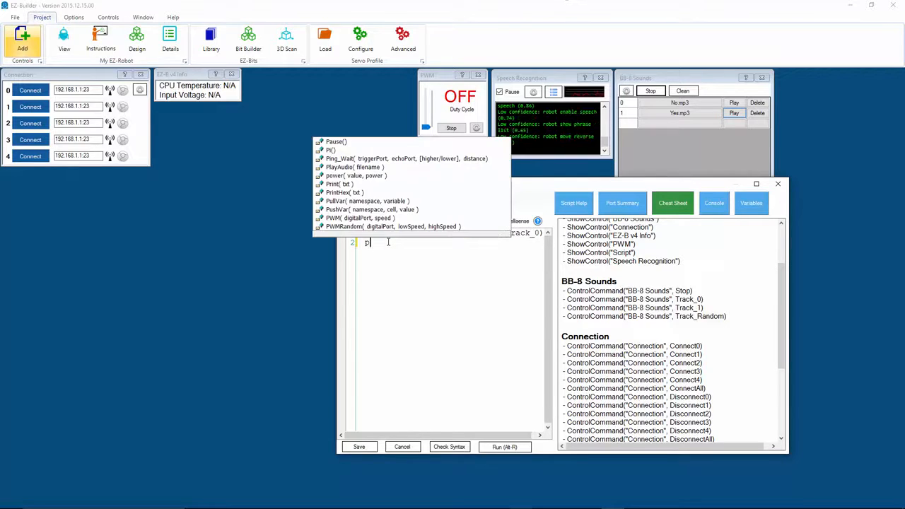
pyautogui.write('w')
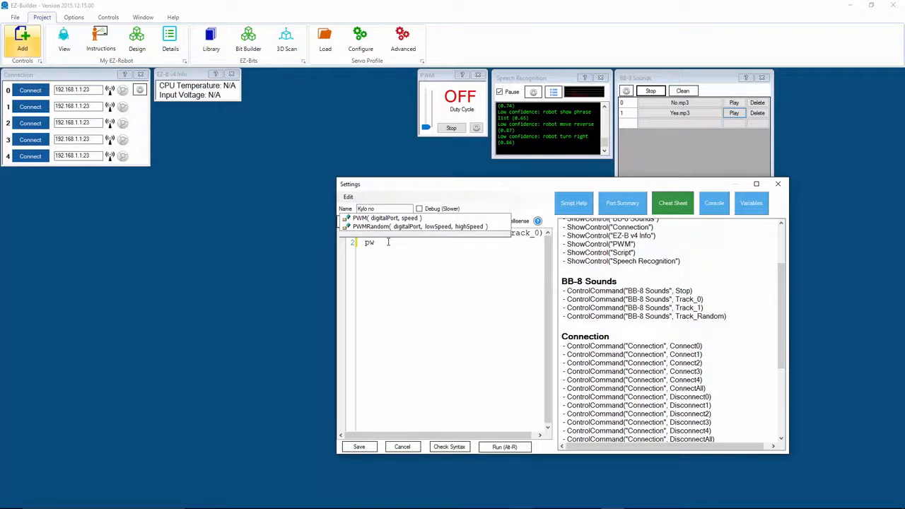
pyautogui.write('m(')
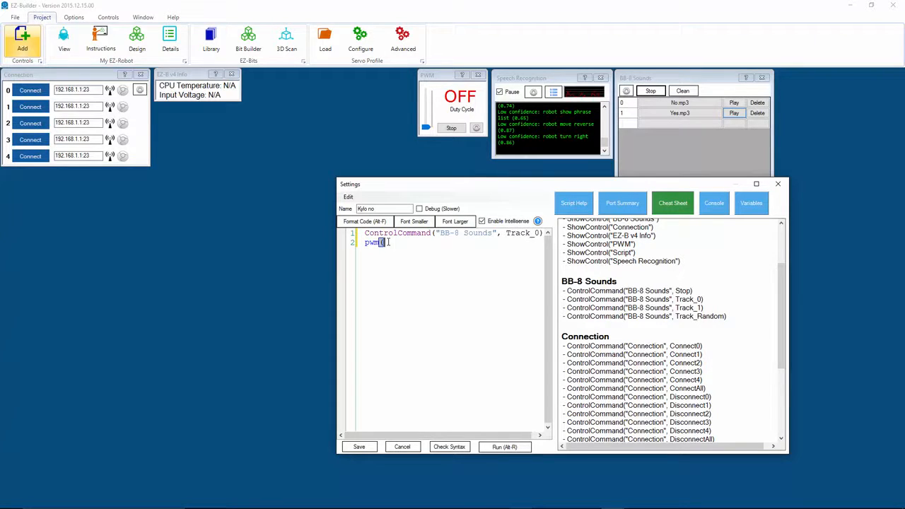
pyautogui.write('d')
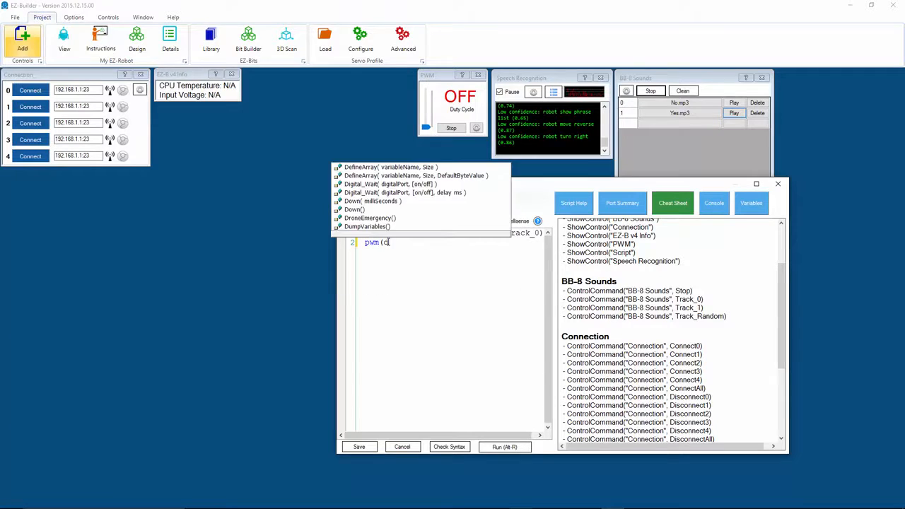
pyautogui.write('0,')
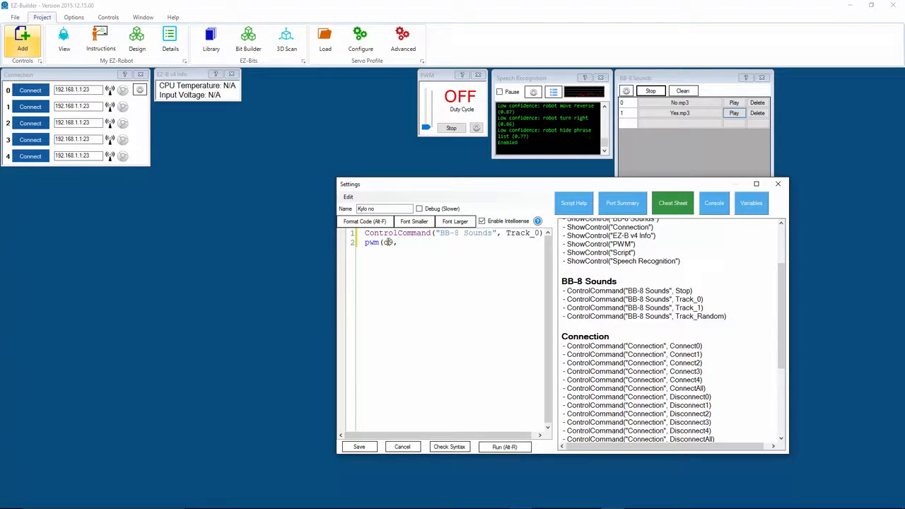
pyautogui.write('100)')
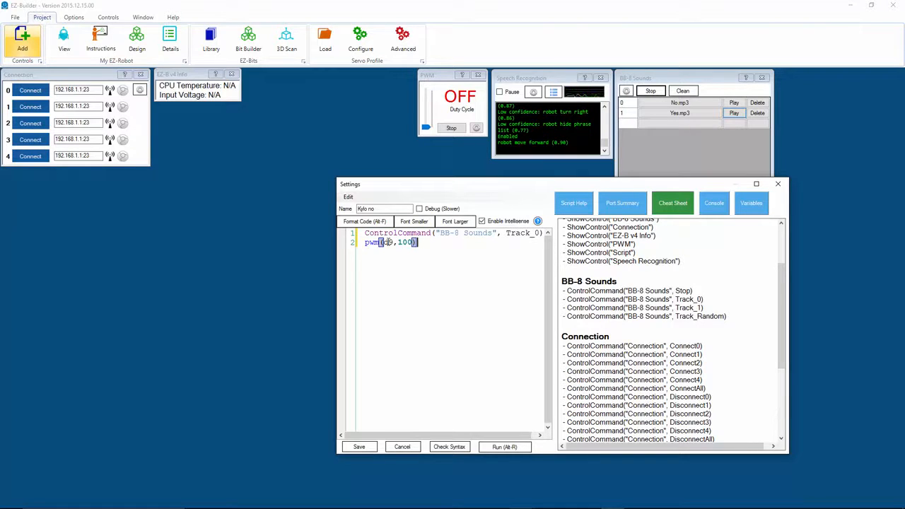
pyautogui.press('Return')
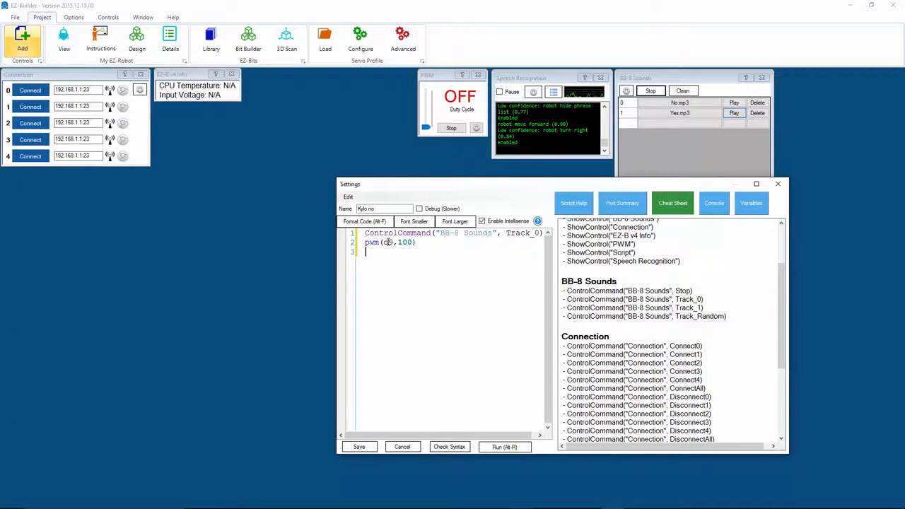
pyautogui.write('sleep')
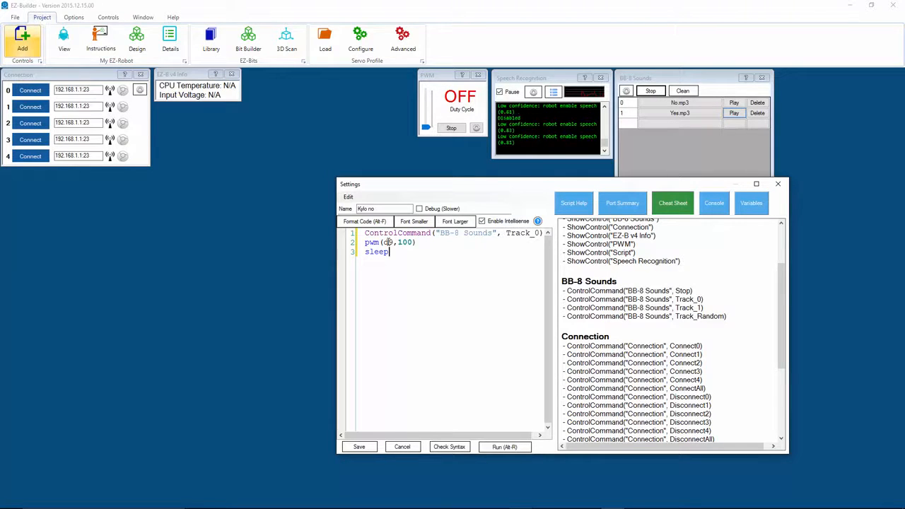
pyautogui.write('(1000)')
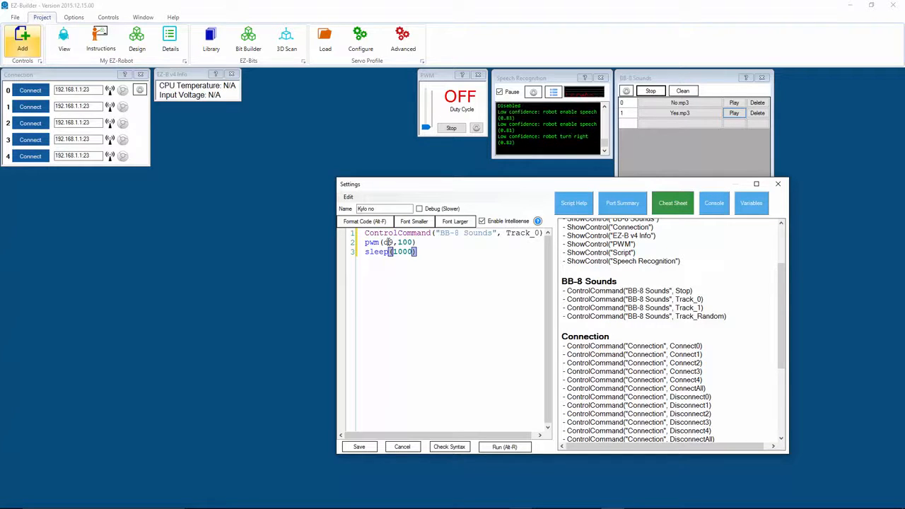
pyautogui.press('Return')
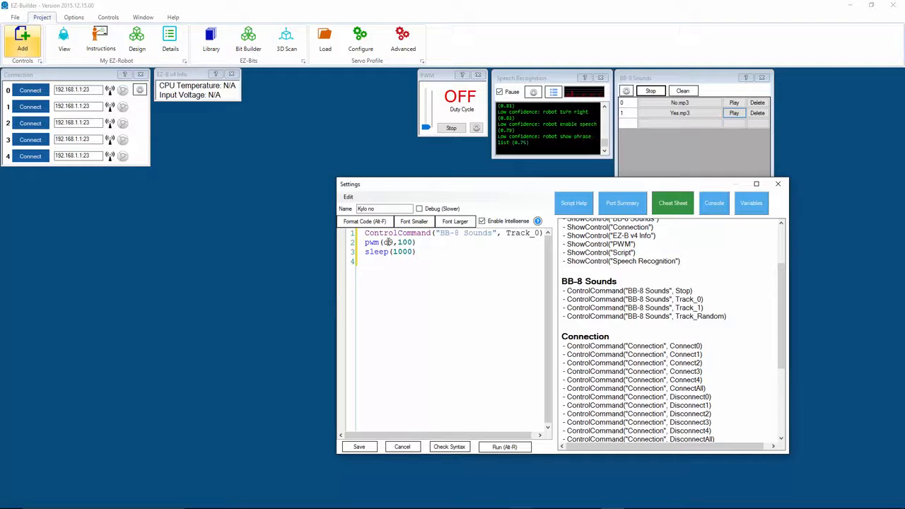
# - Add pwm(d9,50) and sleep(1000) as the script's fourth and fifth lines
pyautogui.write('pwm(d9,50)')
pyautogui.press('Return')
pyautogui.write('sleep(1')
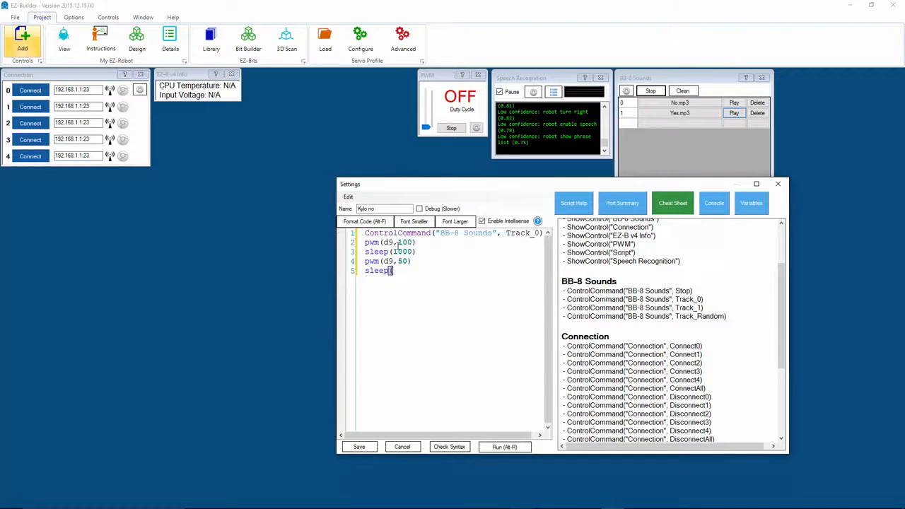
pyautogui.write('0000')
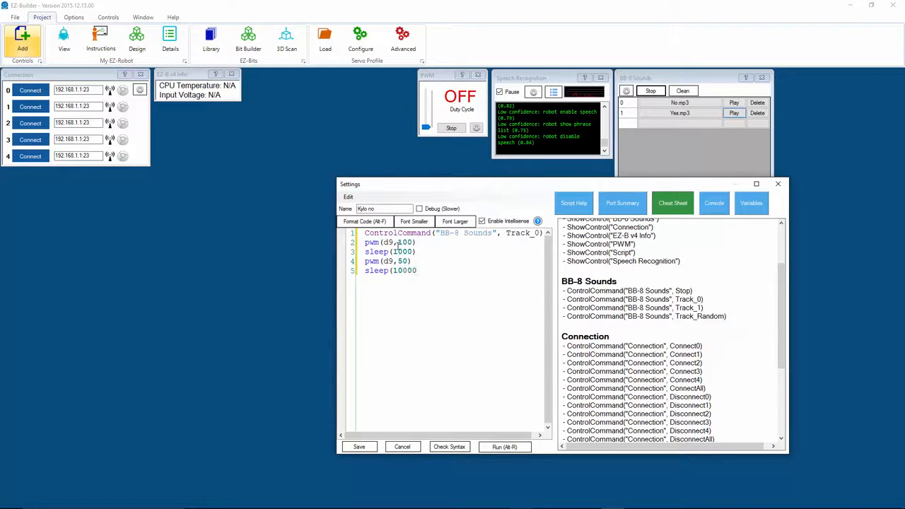
pyautogui.press('BackSpace')
pyautogui.write(')')
pyautogui.press('Return')
# - Add pwm(d9,100) as the script's sixth line, followed by a new line
pyautogui.write('pwm')
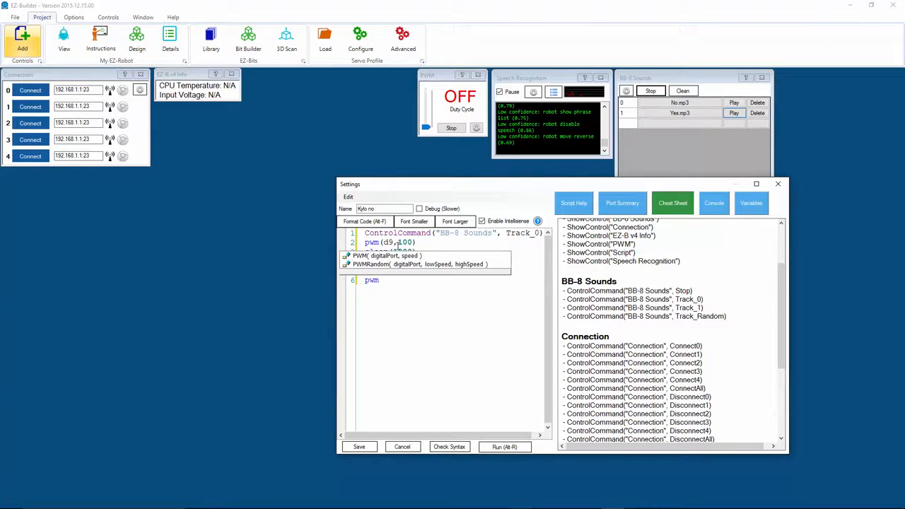
pyautogui.write('(')
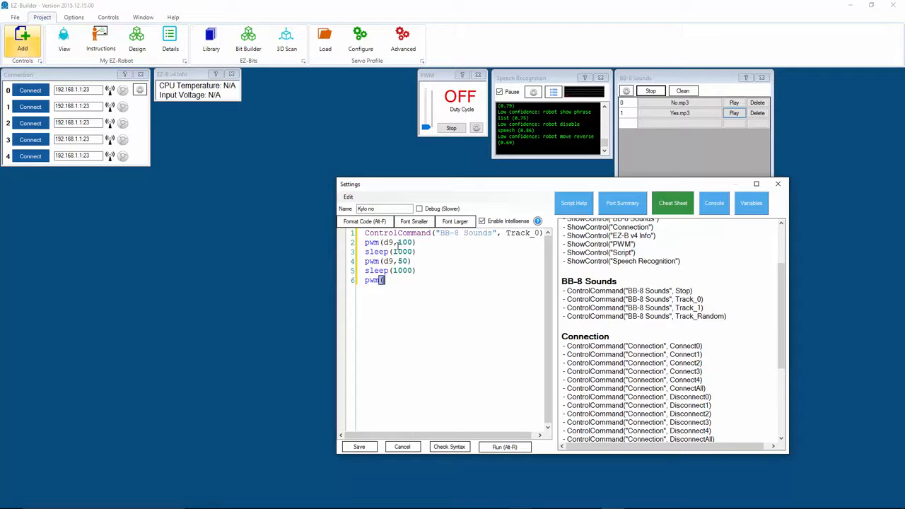
pyautogui.write('d9,100)')
pyautogui.press('Return')
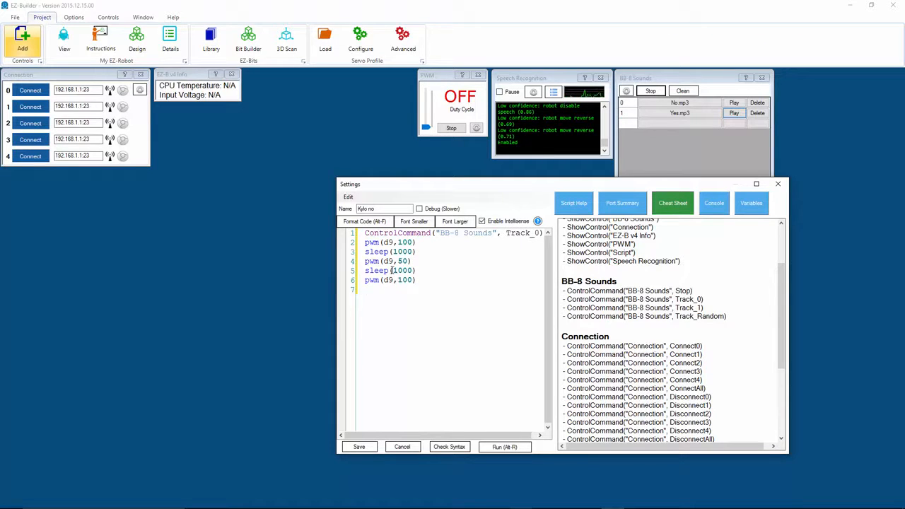
# - Copy the PWM and sleep commands from lines 2 to 6 and paste the block three times below line 6
pyautogui.moveTo(421, 283); pyautogui.dragTo(362, 246)
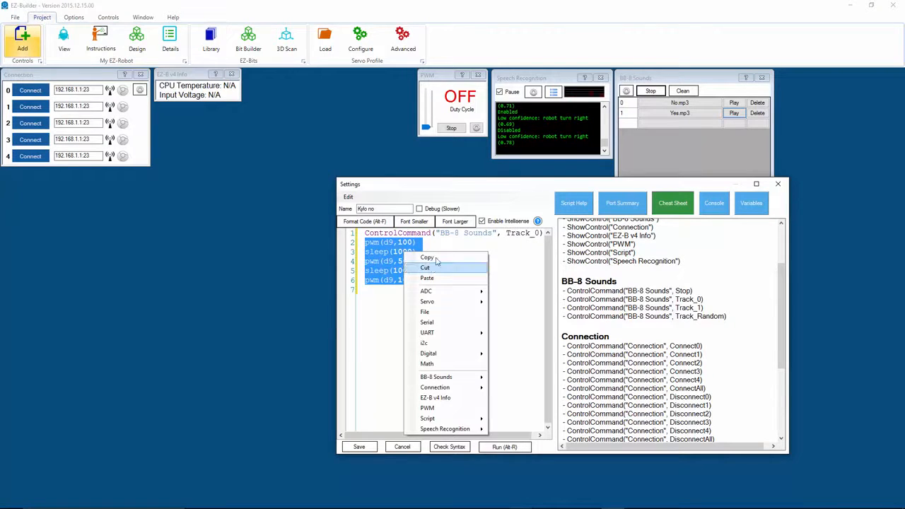
pyautogui.click(428, 258)
pyautogui.click(420, 281)
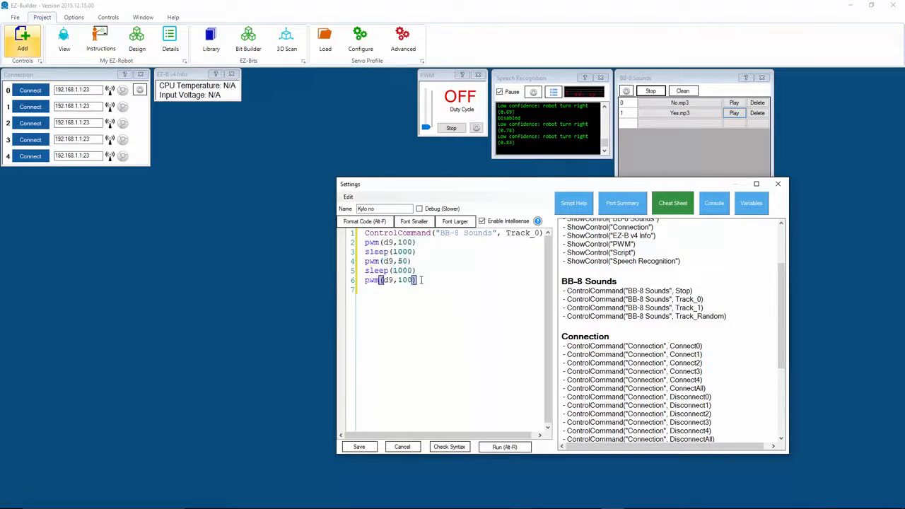
pyautogui.press('Return')
pyautogui.hotkey('ctrl', 'v')
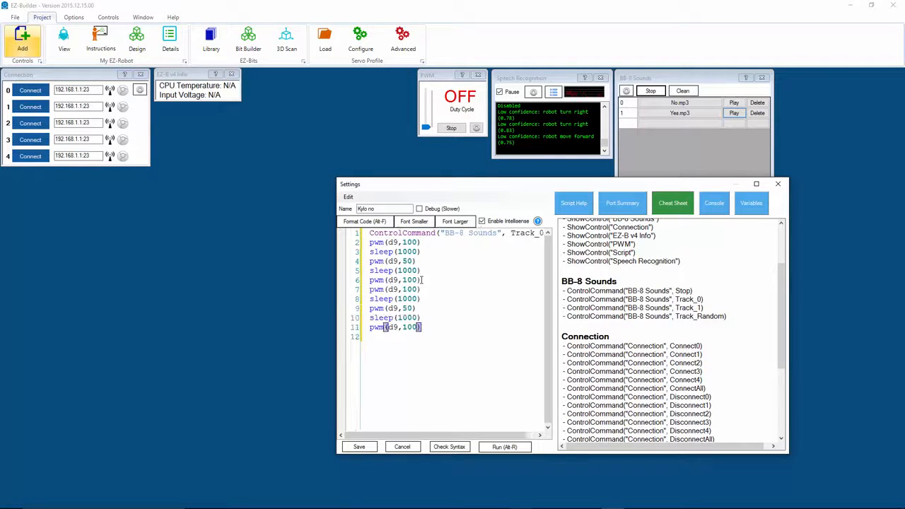
pyautogui.press('Return')
pyautogui.hotkey('ctrl', 'v')
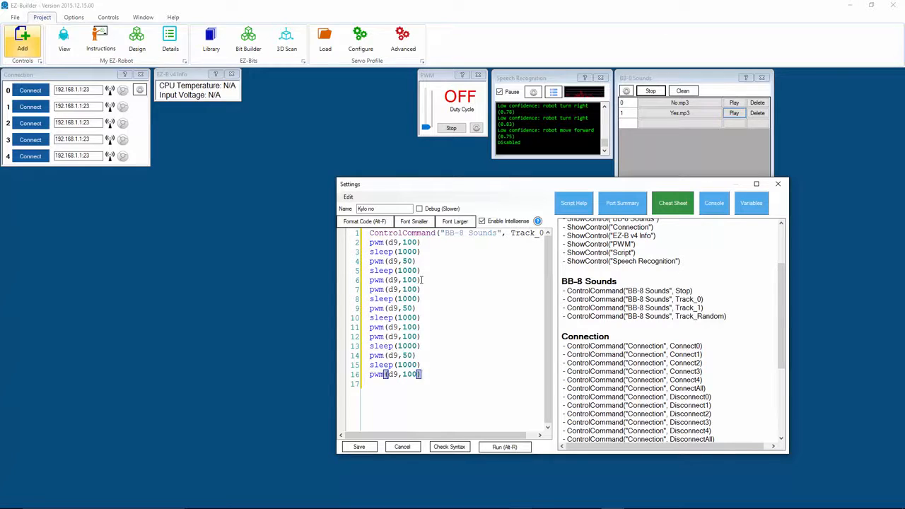
pyautogui.press('Return')
pyautogui.hotkey('ctrl', 'v')
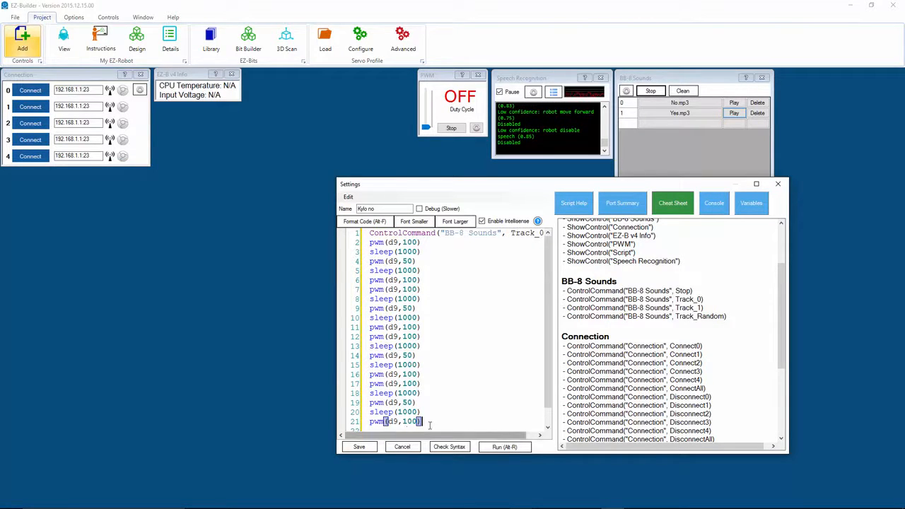
# - Append sleep(300) and pwm(d9,0) as lines 22 and 23 at the end of the script, and save it
pyautogui.moveTo(548, 397); pyautogui.dragTo(549, 413)
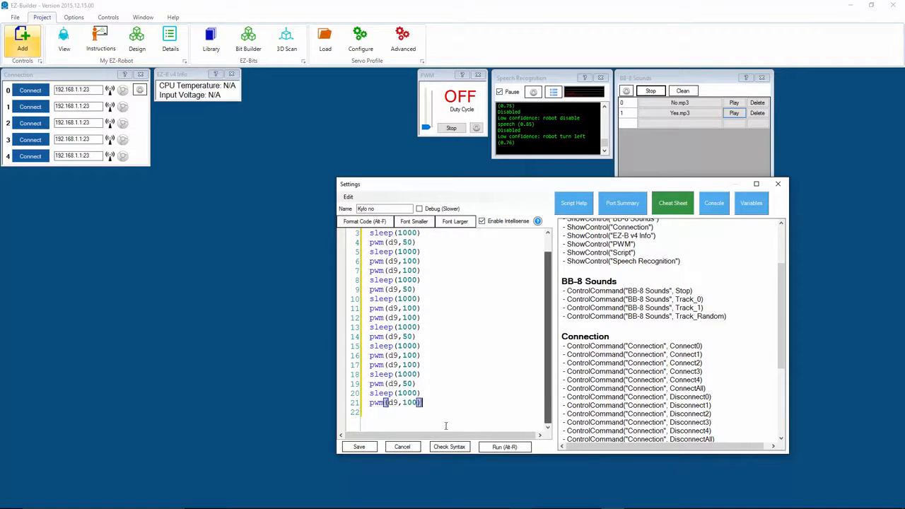
pyautogui.click(427, 402)
pyautogui.press('Return')
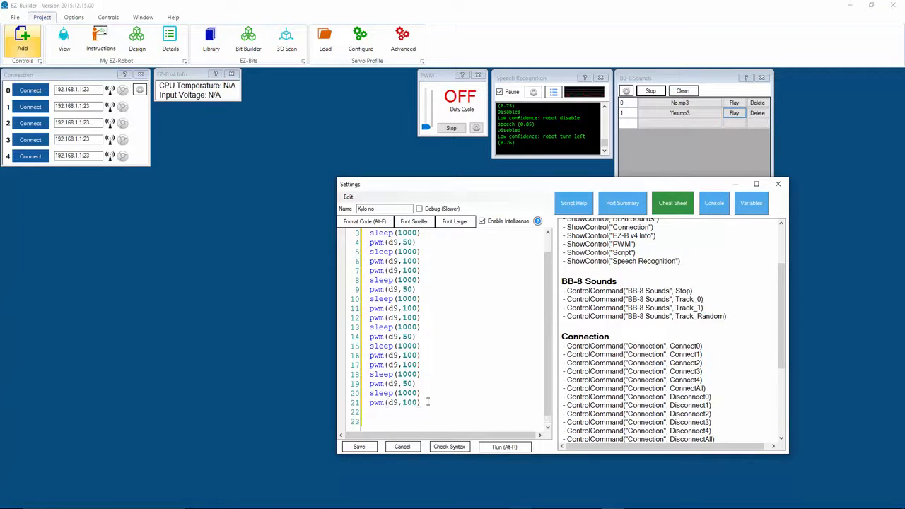
pyautogui.write('sleep(')
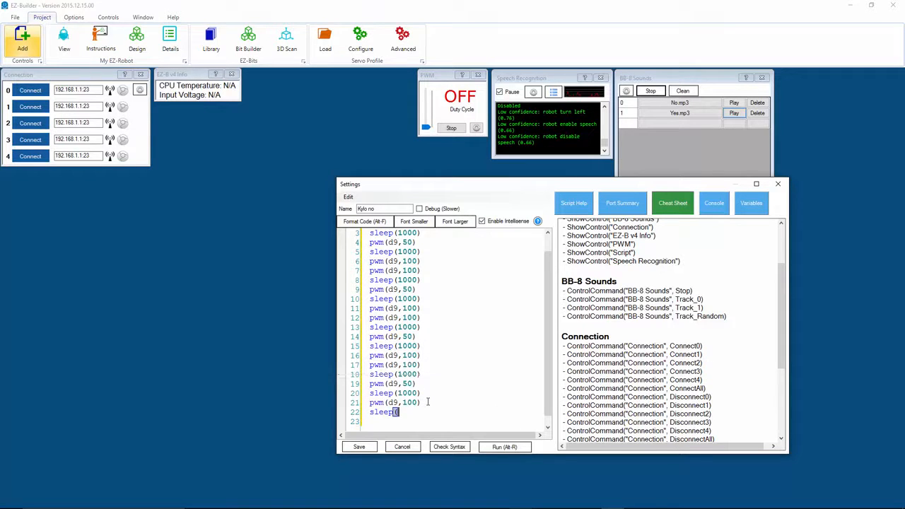
pyautogui.write('300)')
pyautogui.press('Return')
pyautogui.write('p')
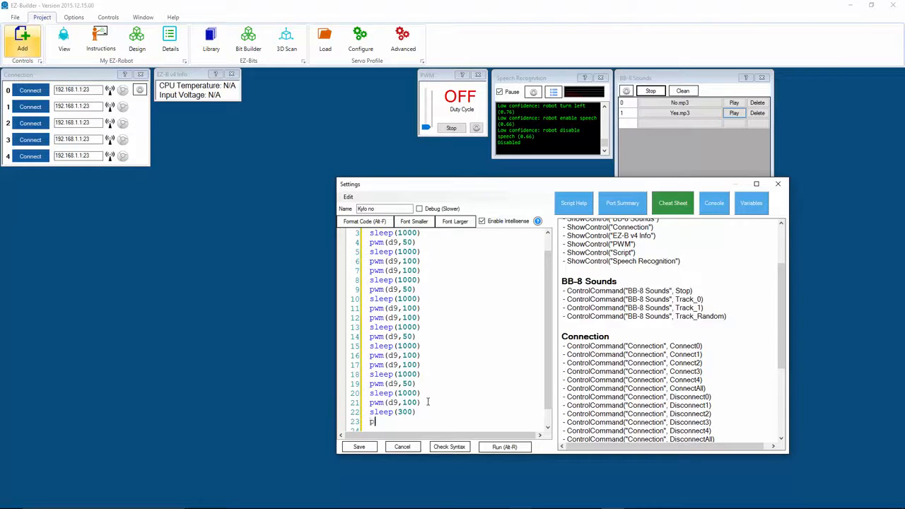
pyautogui.write('wm(')
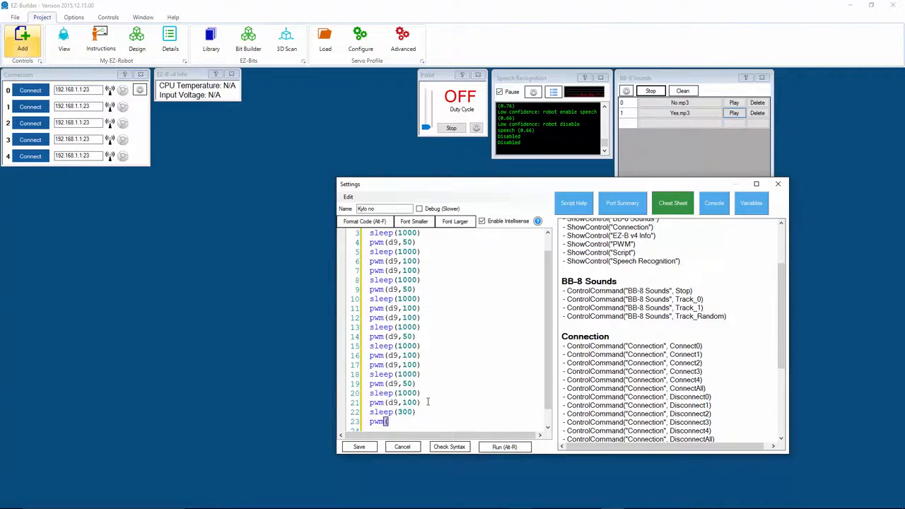
pyautogui.write('d9,0)')
pyautogui.press('Return')
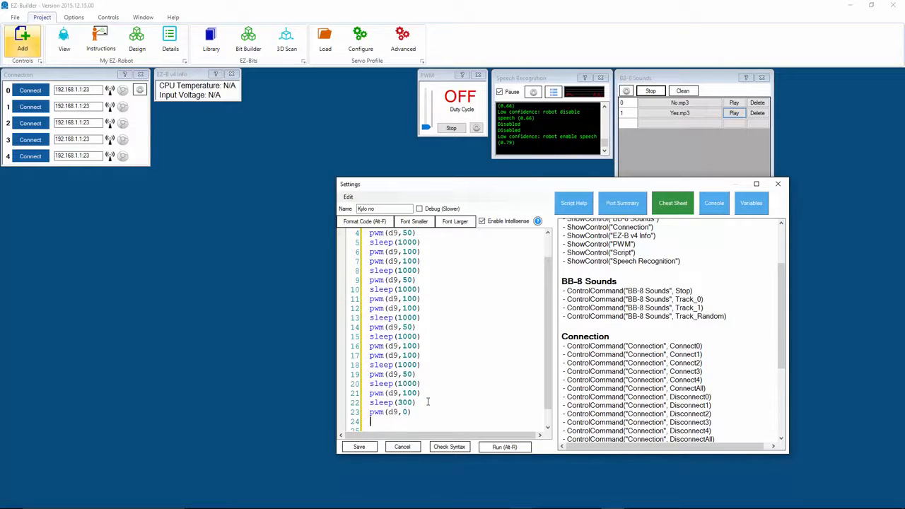
pyautogui.click(360, 447)
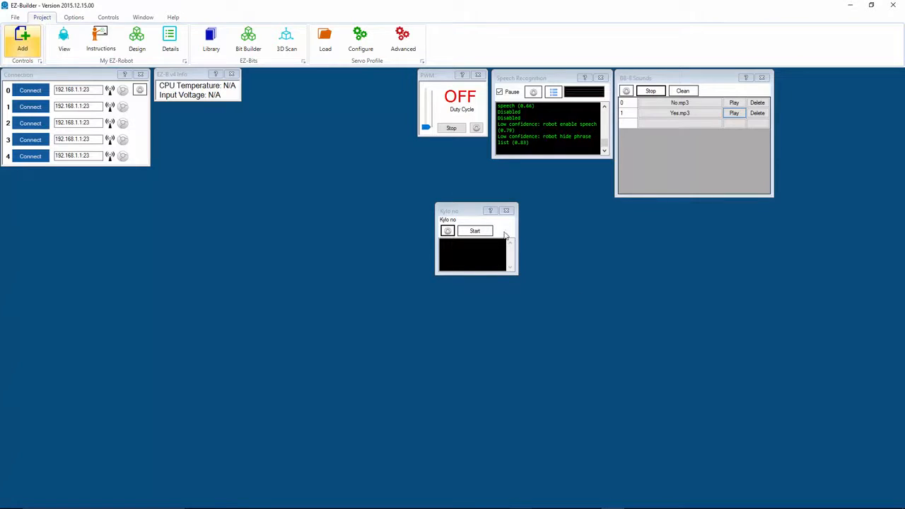
# - Move the Kylo no control to an open area of the workspace and reopen its script at the last line
pyautogui.moveTo(466, 211); pyautogui.dragTo(400, 241)
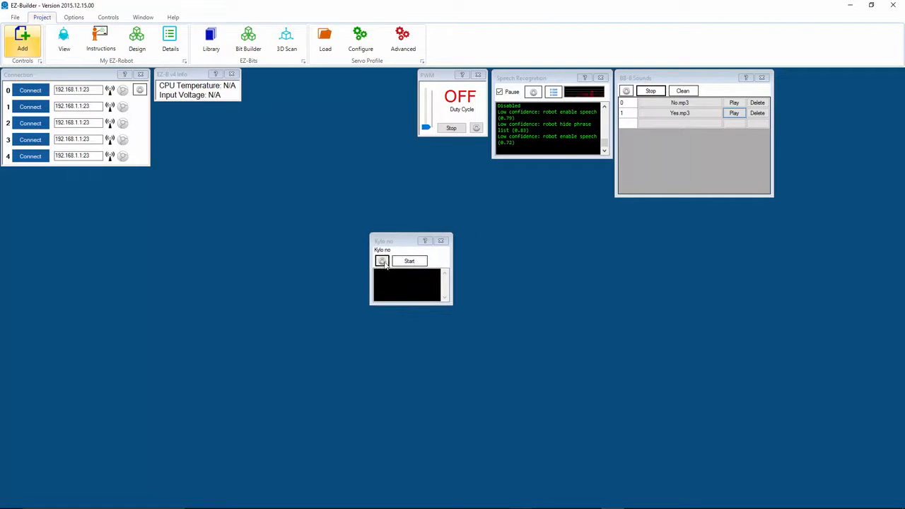
pyautogui.click(383, 262)
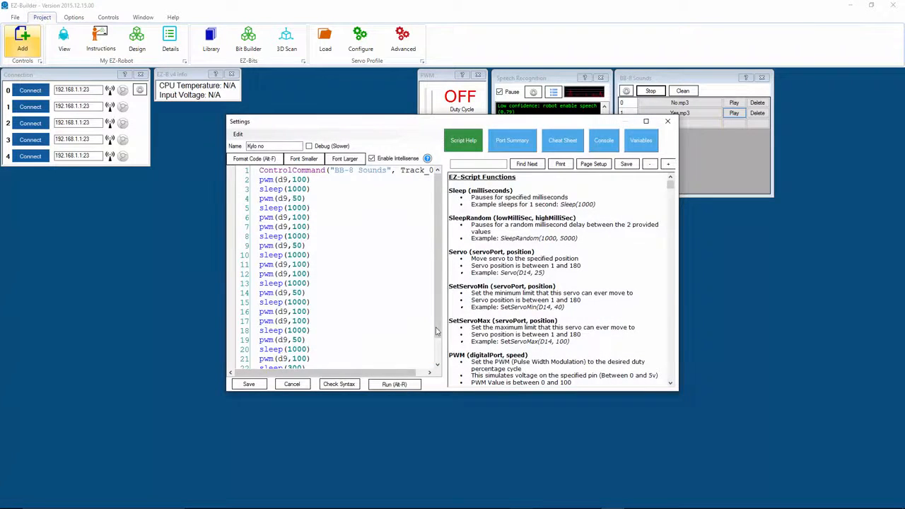
pyautogui.scroll(-1, 436, 332)
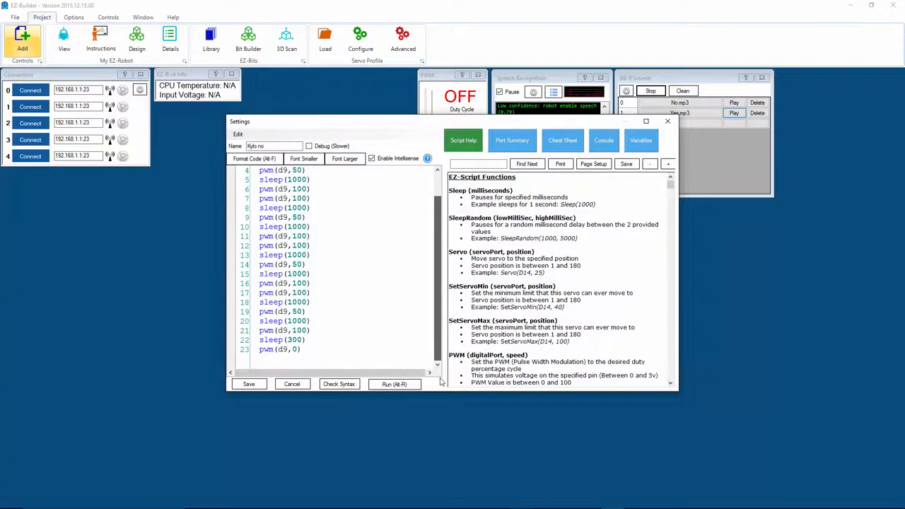
pyautogui.click(311, 351)
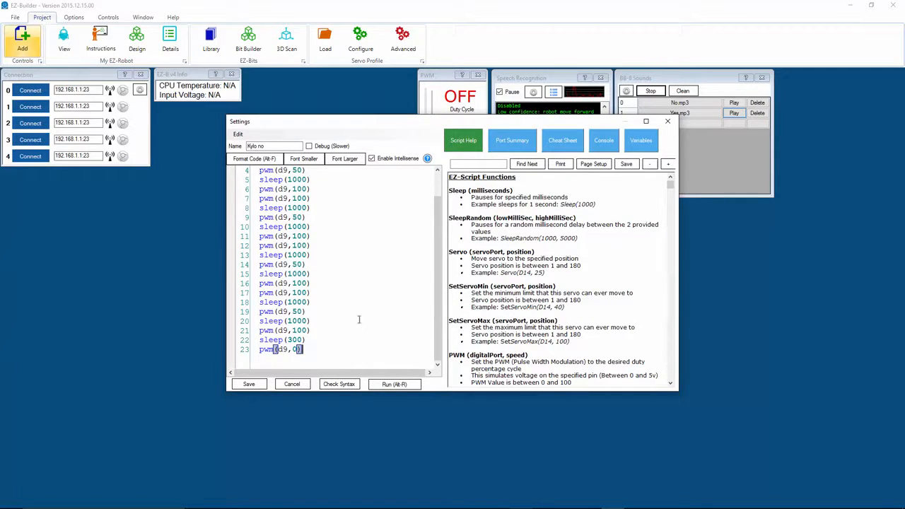
pyautogui.click(307, 217)
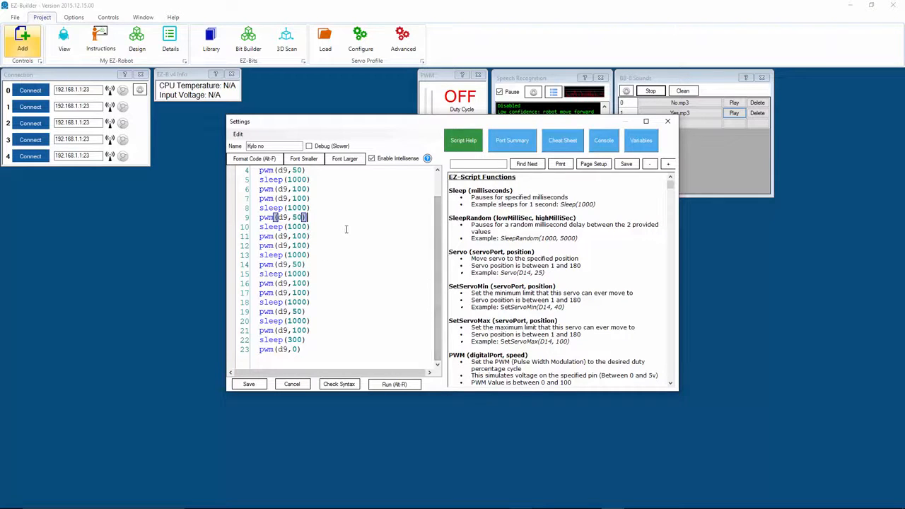
pyautogui.write('d')
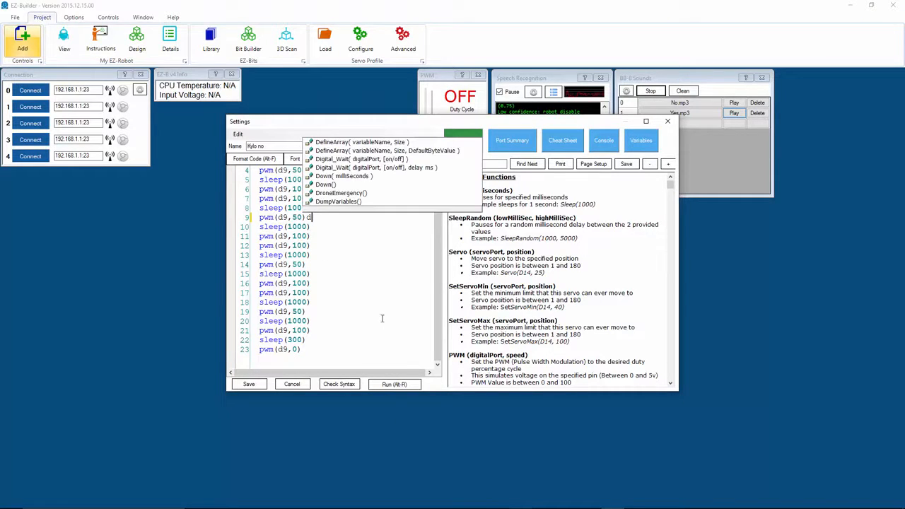
pyautogui.click(336, 322)
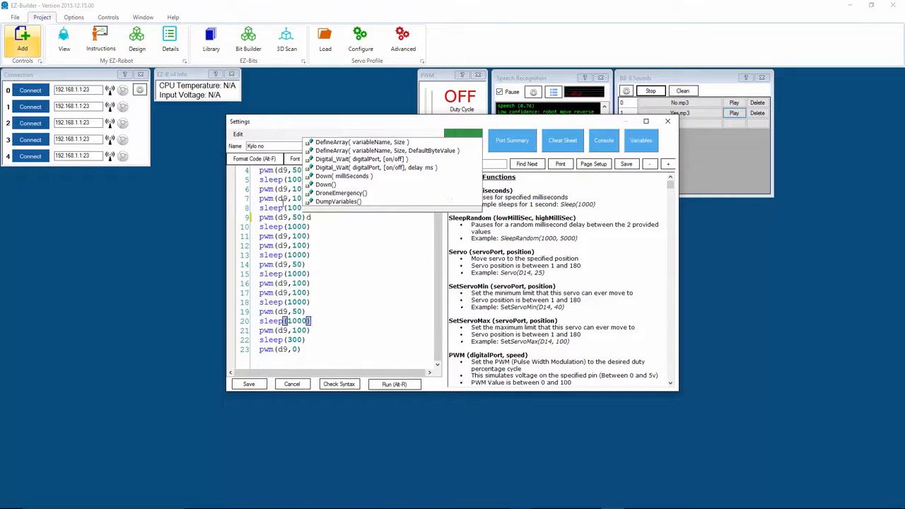
pyautogui.click(362, 395)
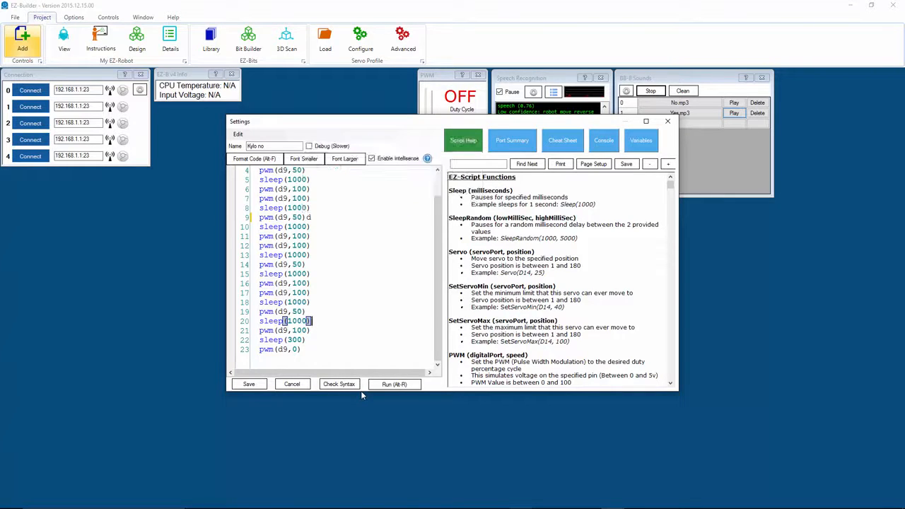
pyautogui.click(258, 388)
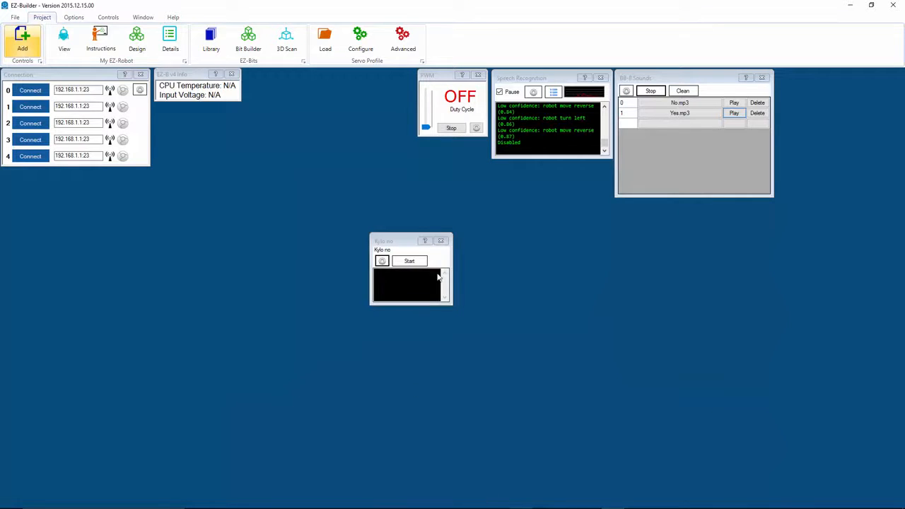
pyautogui.click(414, 264)
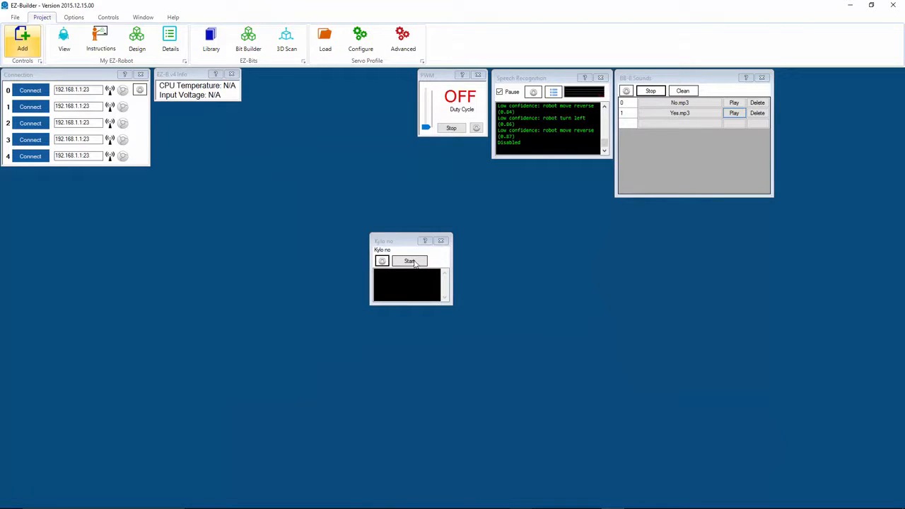
# - Replace the stray "d" on line 9 with a closing parenthesis and a line break, save the script and run it
pyautogui.click(382, 261)
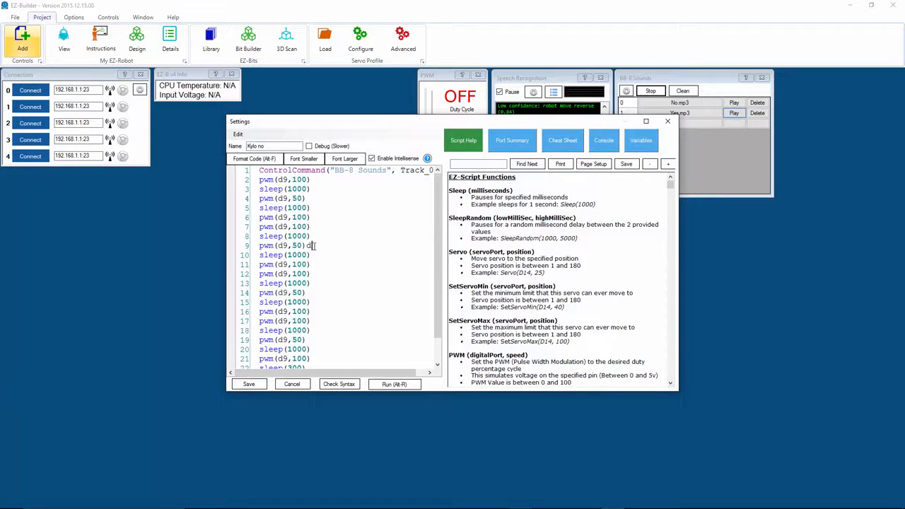
pyautogui.press('BackSpace')
pyautogui.write(')')
pyautogui.press('Return')
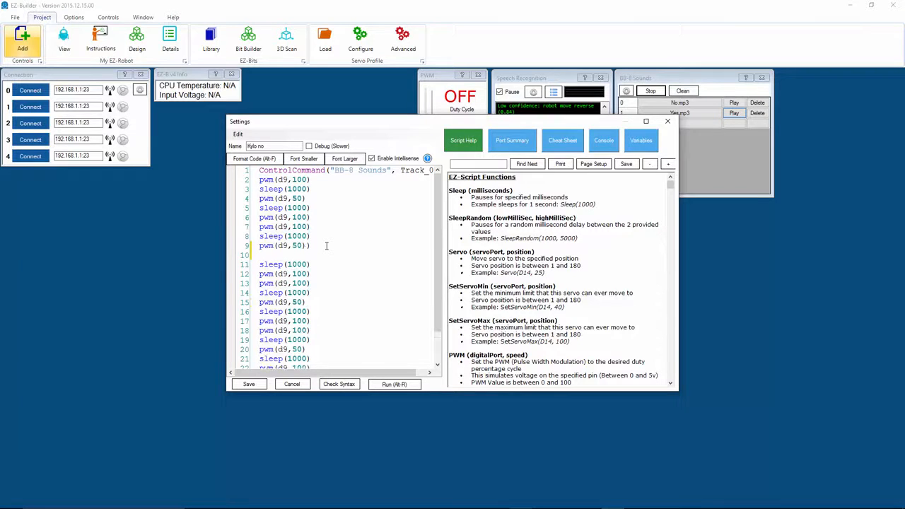
pyautogui.click(257, 388)
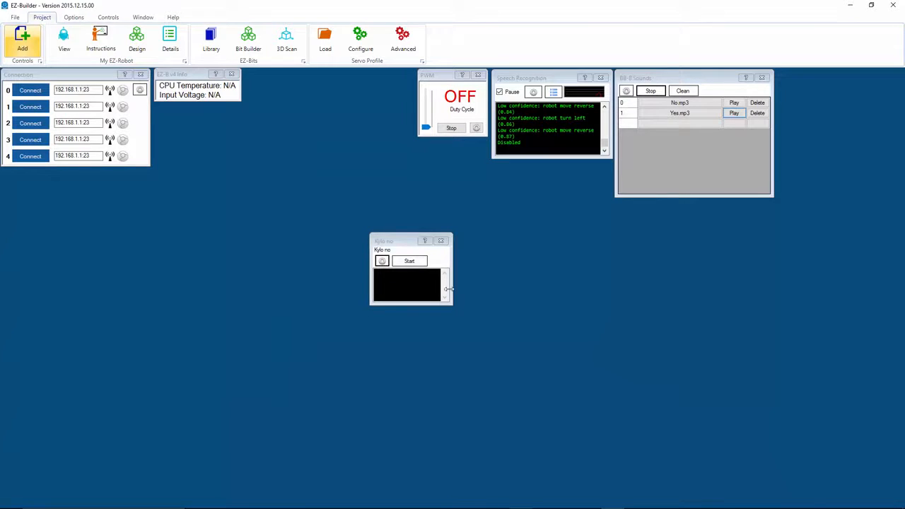
pyautogui.click(410, 261)
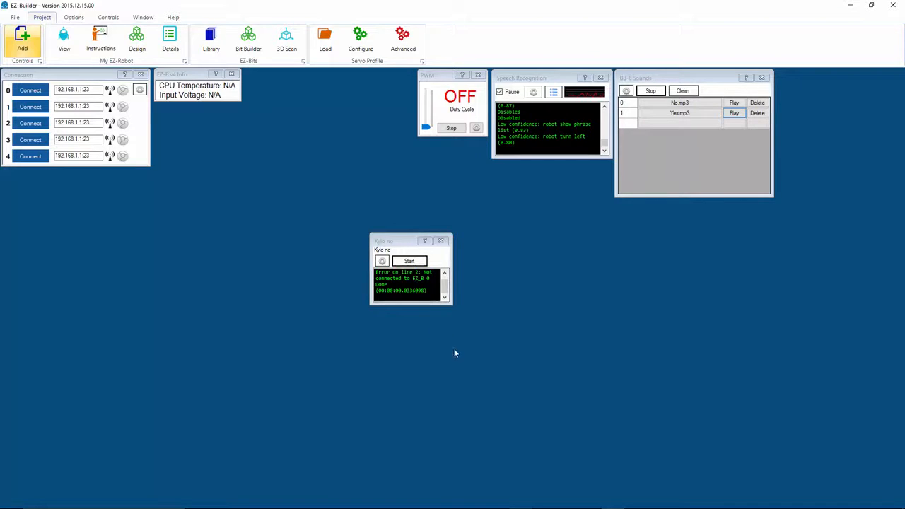
# - Delete the extra closing parenthesis after pwm(d9,50) on line 9 of the Kylo no script and save it
pyautogui.click(382, 261)
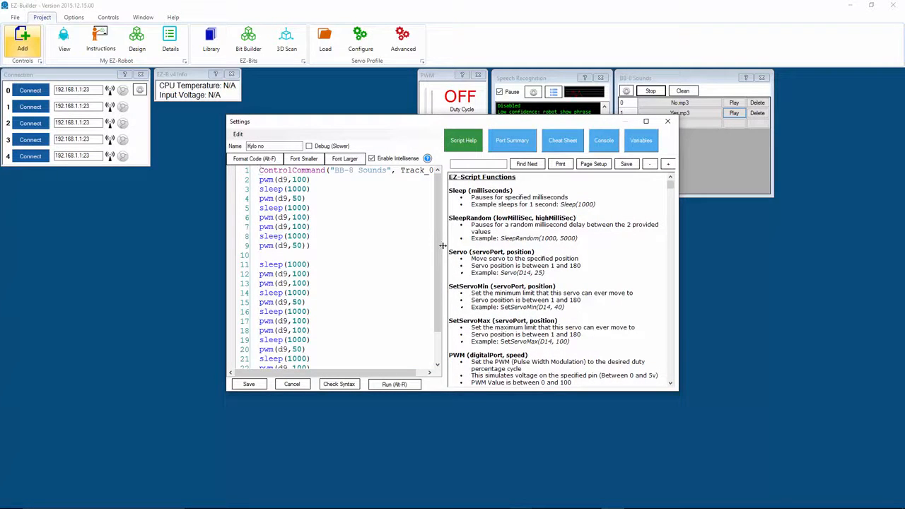
pyautogui.moveTo(443, 247); pyautogui.dragTo(445, 273)
pyautogui.moveTo(440, 271); pyautogui.dragTo(442, 300)
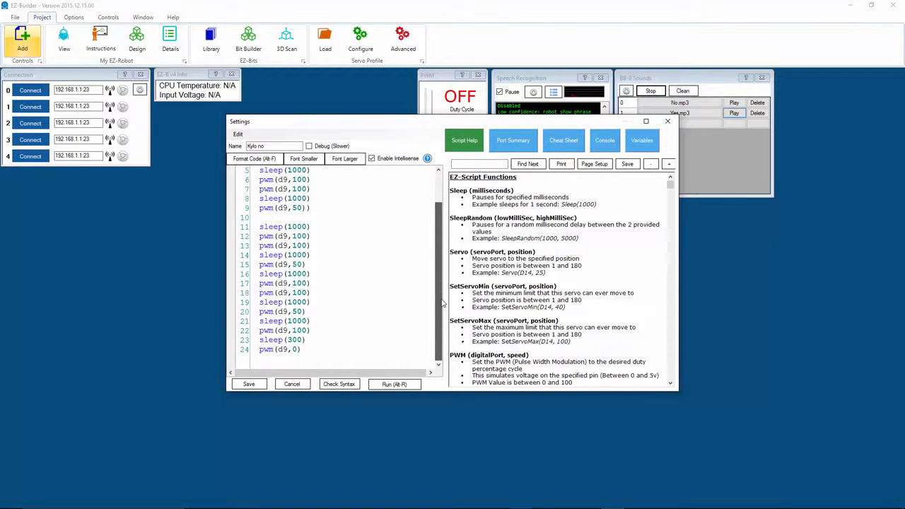
pyautogui.scroll(1, 443, 304)
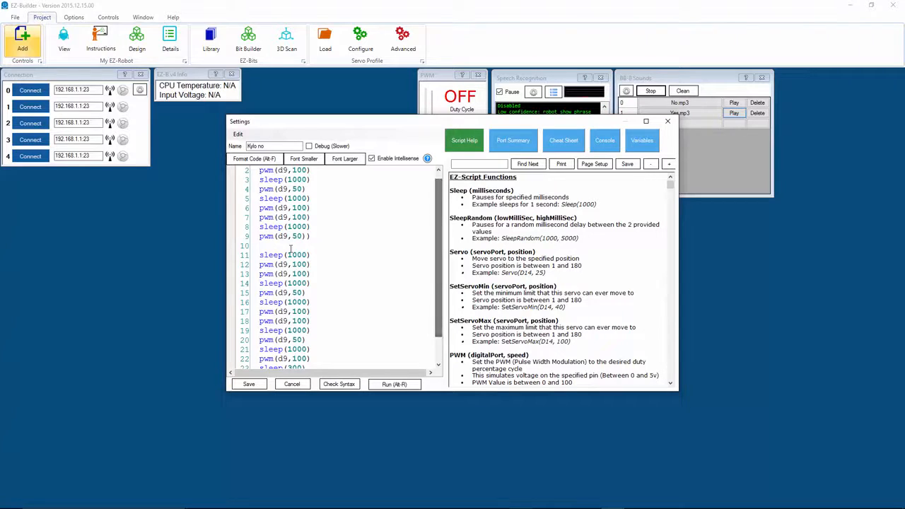
pyautogui.click(315, 236)
pyautogui.press('Left')
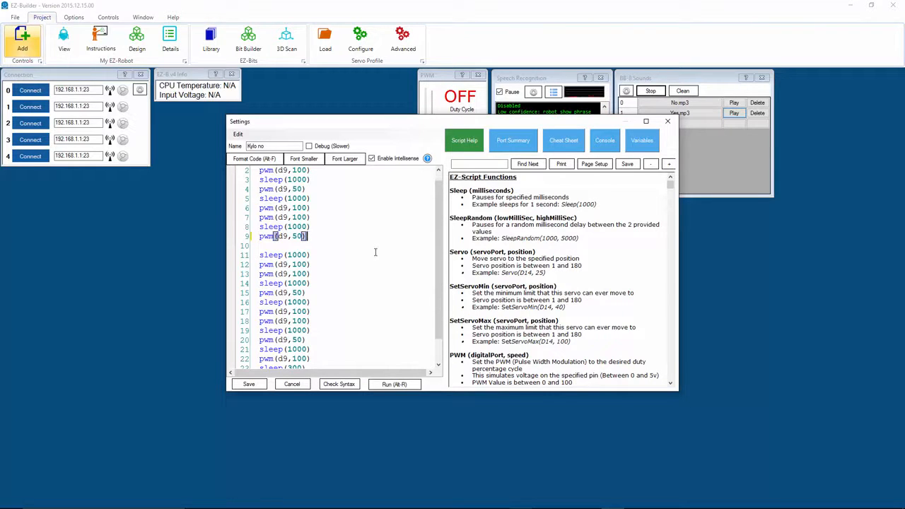
pyautogui.click(249, 384)
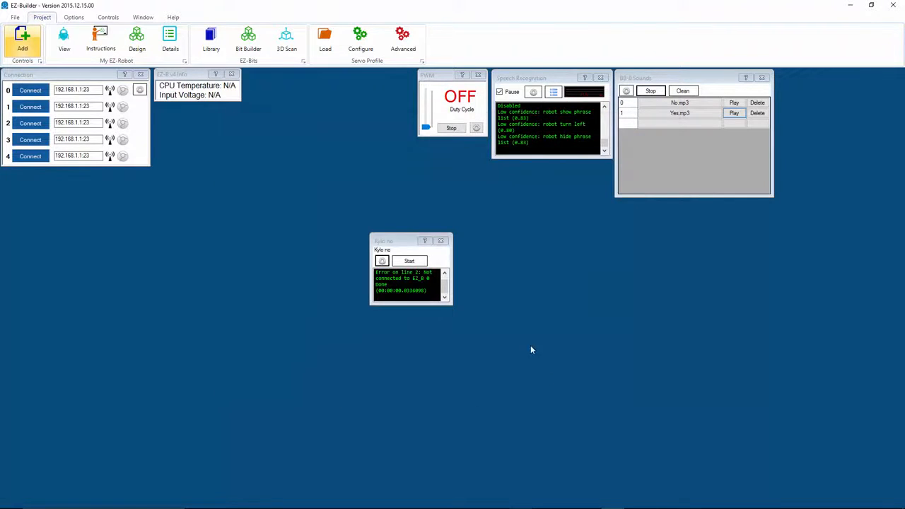
# - Run the Kylo no script, check its output log, and highlight the pwm(d9,100) command on line 2 in the editor
pyautogui.click(417, 263)
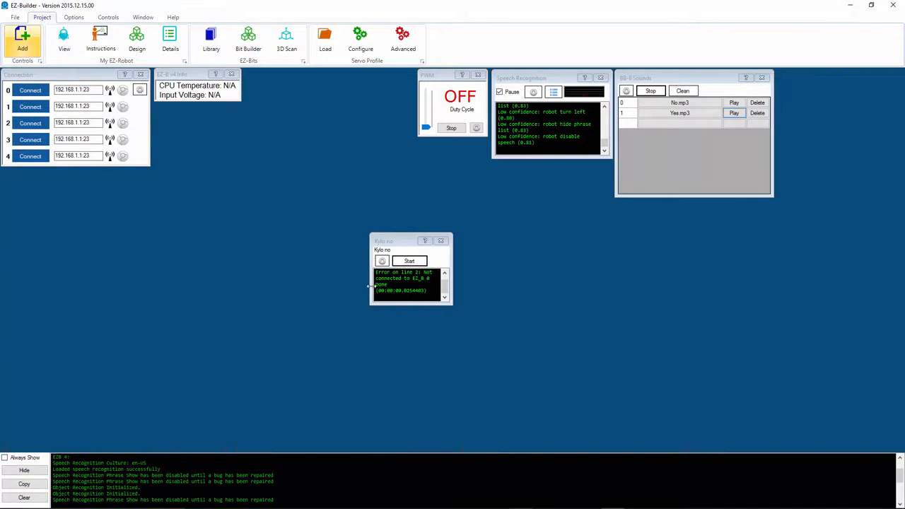
pyautogui.moveTo(446, 291); pyautogui.dragTo(446, 279)
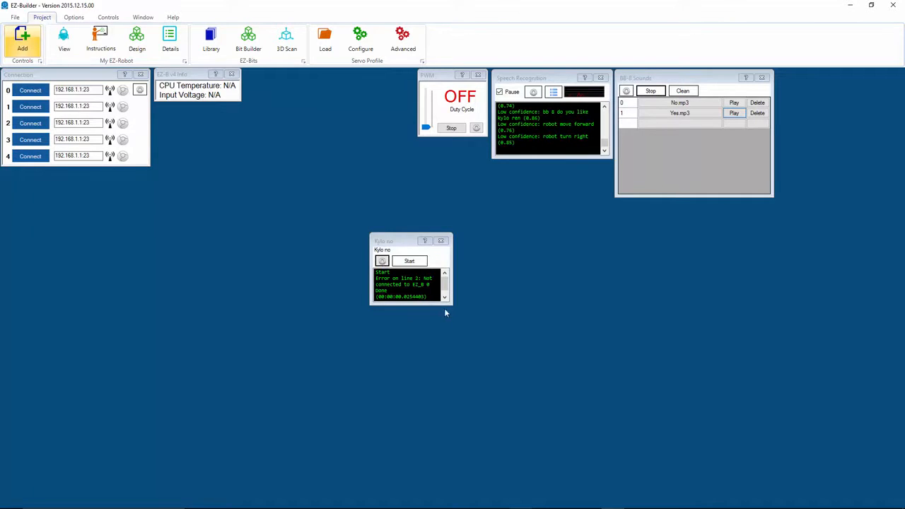
pyautogui.click(382, 261)
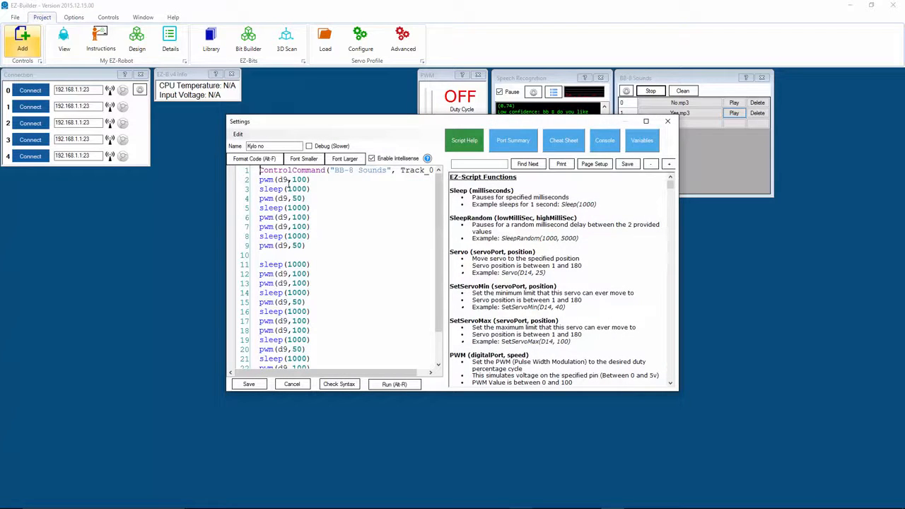
pyautogui.moveTo(310, 179); pyautogui.dragTo(259, 180)
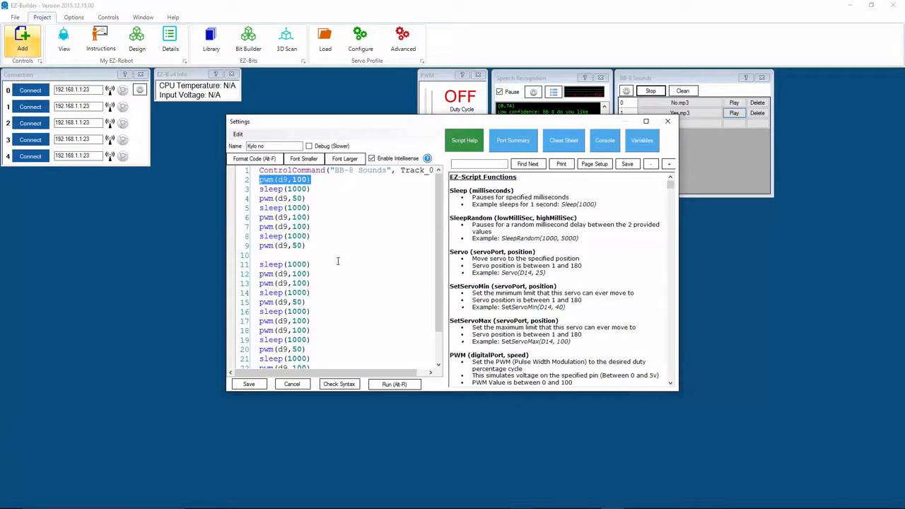
# - Save the Kylo no script and set the PWM control's port to D9
pyautogui.click(249, 385)
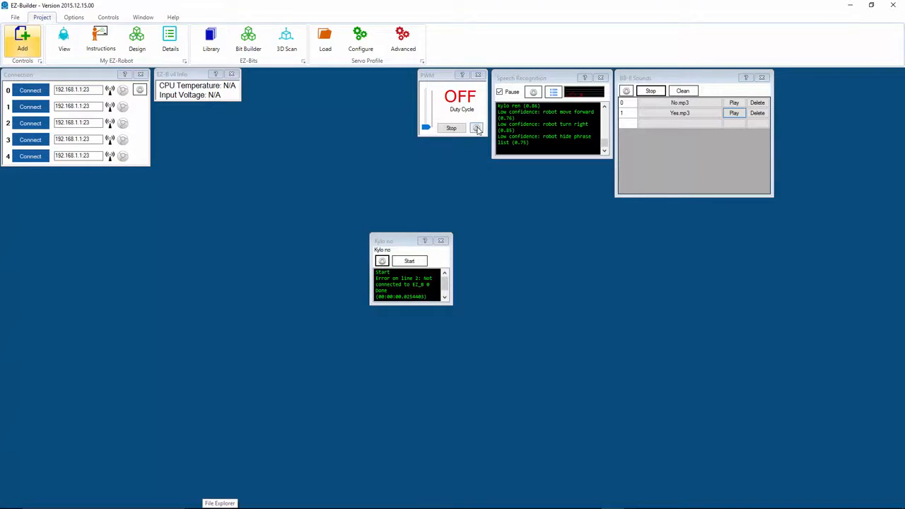
pyautogui.click(476, 128)
pyautogui.click(366, 207)
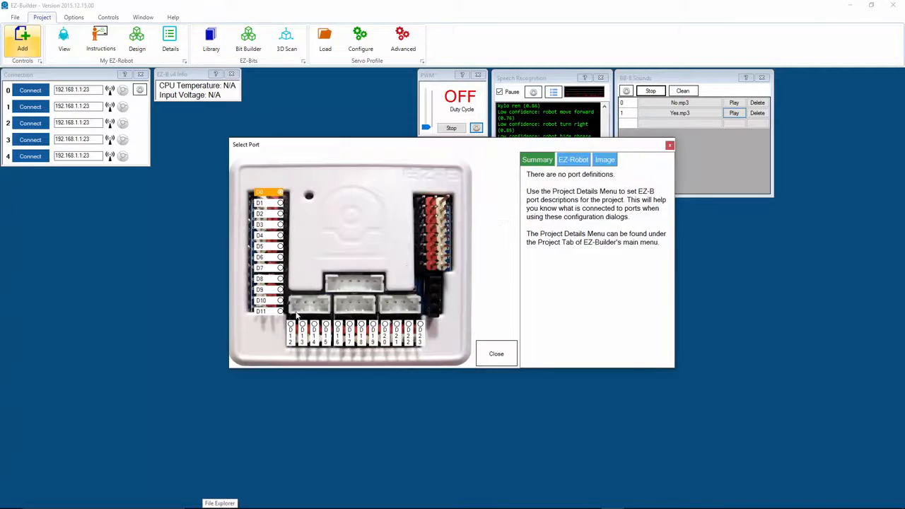
pyautogui.click(281, 290)
pyautogui.click(496, 351)
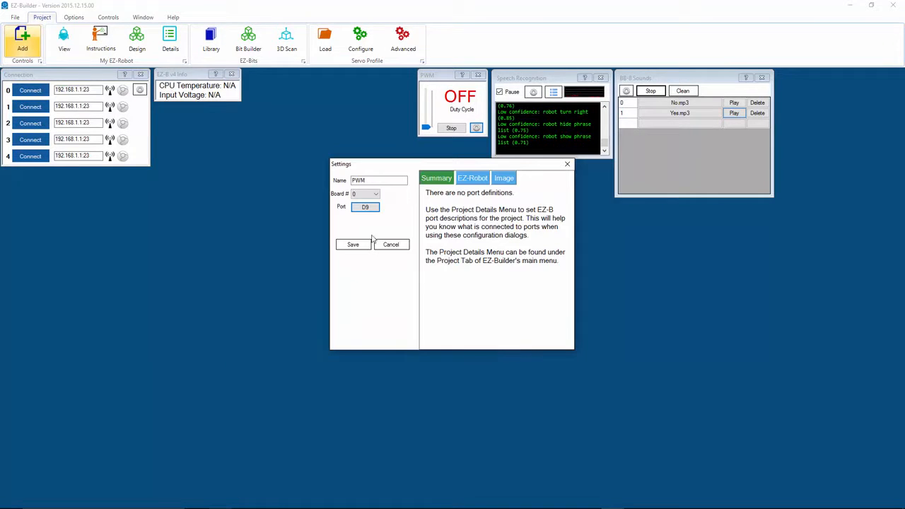
pyautogui.click(353, 244)
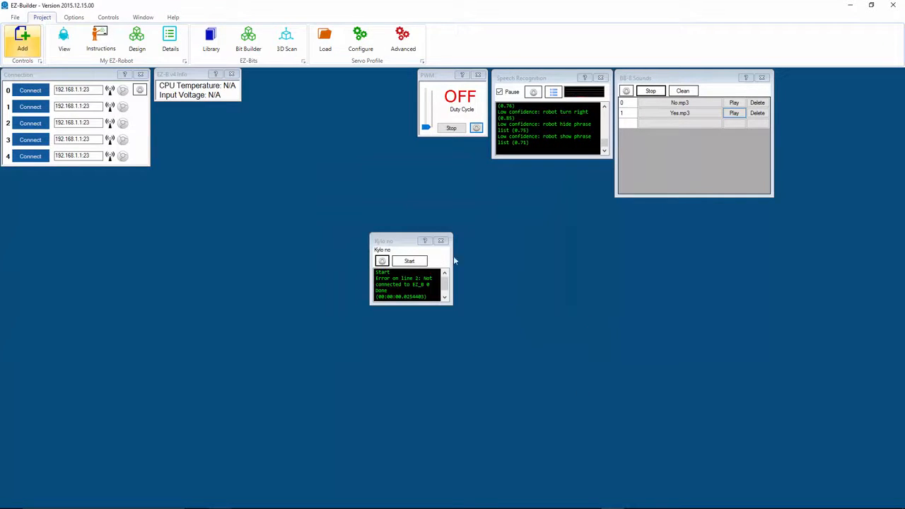
# - Run the Kylo no script, check its log, and place the enlarged Kylo no control below the Speech Recognition control
pyautogui.click(409, 261)
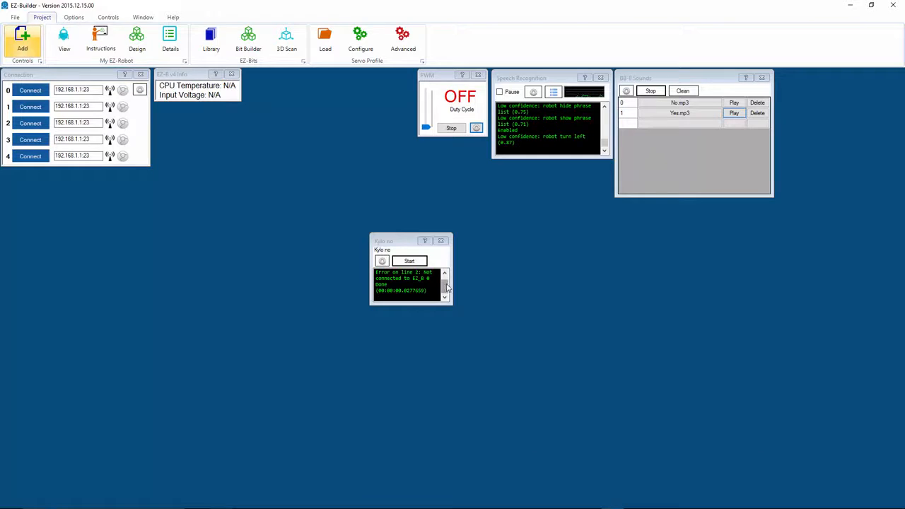
pyautogui.moveTo(446, 285); pyautogui.dragTo(447, 280)
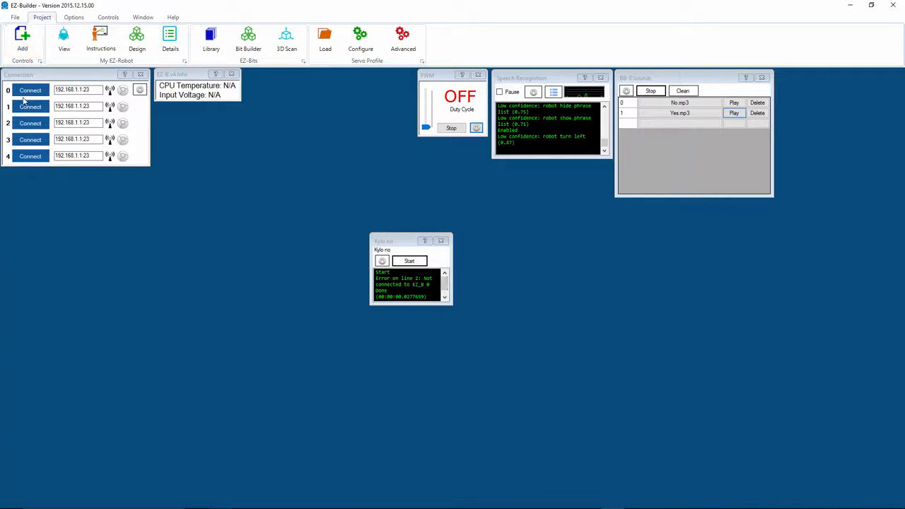
pyautogui.moveTo(387, 238); pyautogui.dragTo(506, 174)
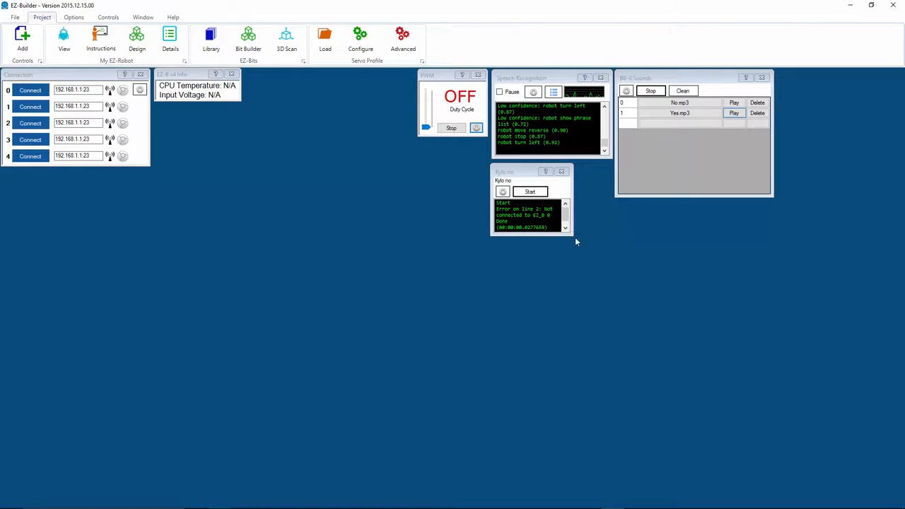
pyautogui.moveTo(573, 236); pyautogui.dragTo(634, 297)
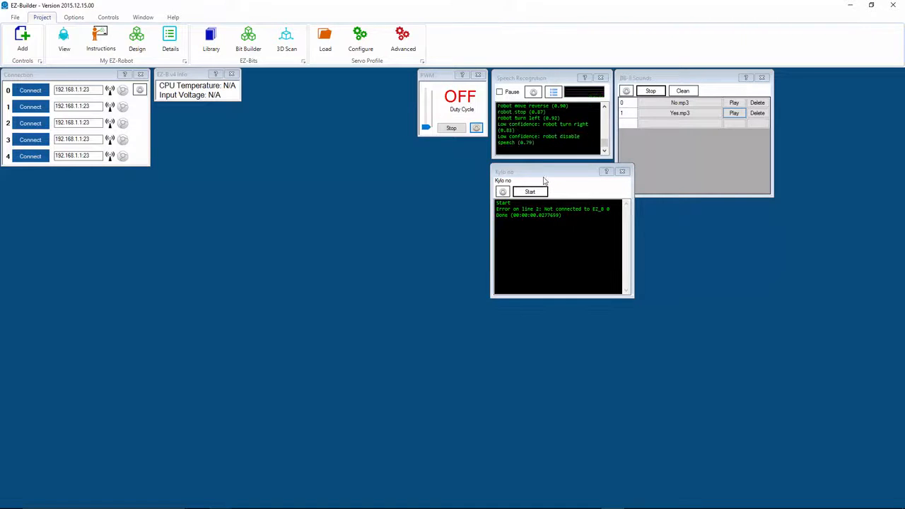
pyautogui.moveTo(546, 180); pyautogui.dragTo(522, 178)
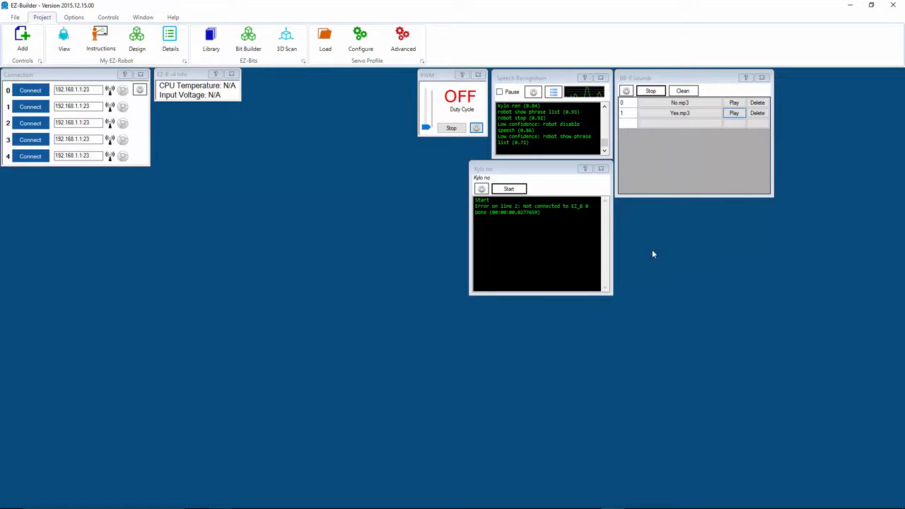
# - Review the Speech Recognition phrase list, close it, and shift the Kylo no control slightly downward
pyautogui.click(553, 93)
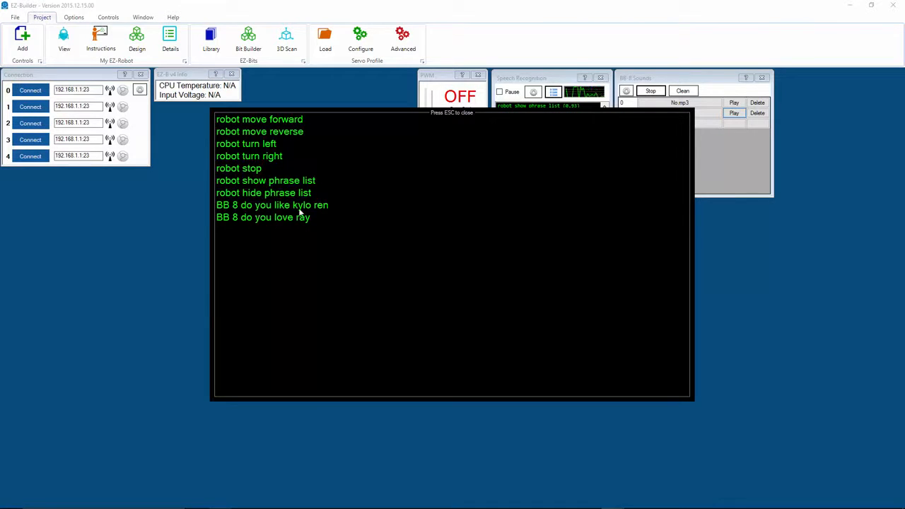
pyautogui.press('Escape')
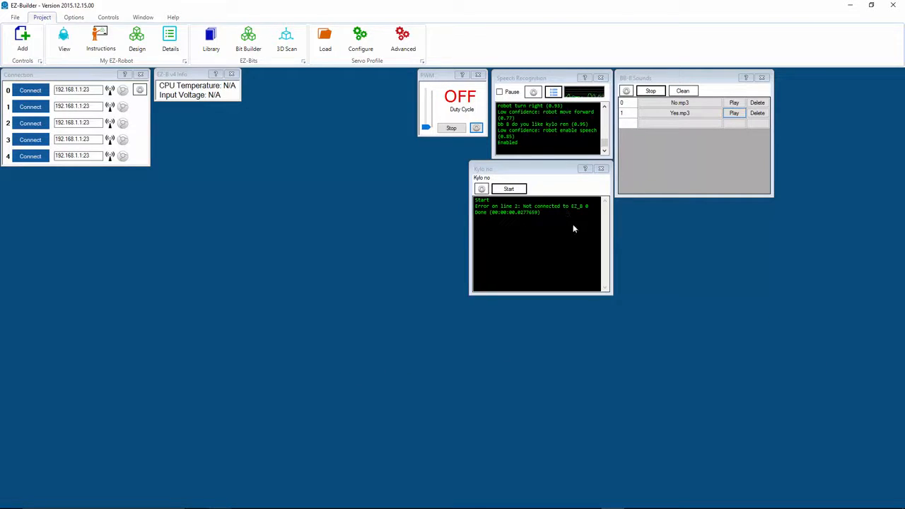
pyautogui.moveTo(552, 174); pyautogui.dragTo(549, 184)
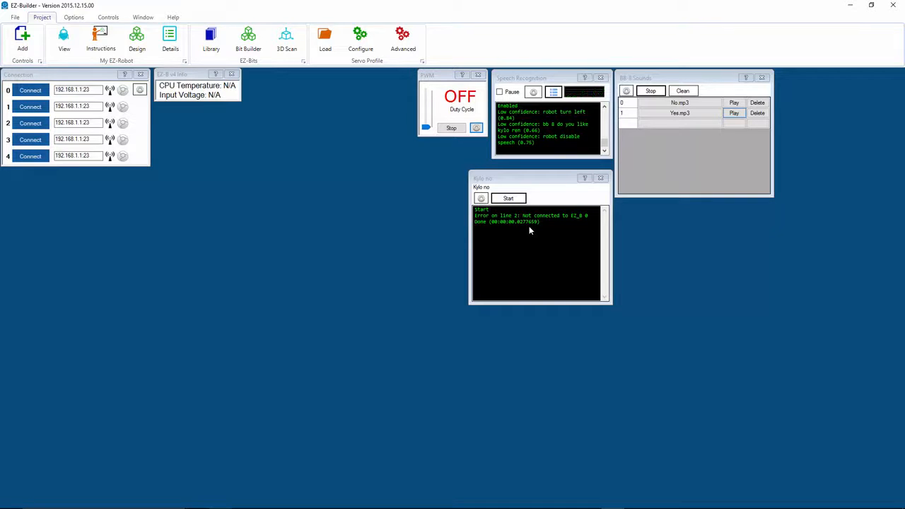
# - Examine the ControlCommand functions for Kylo no and Speech Recognition in the script editor's Cheat Sheet, and close the editor
pyautogui.click(481, 199)
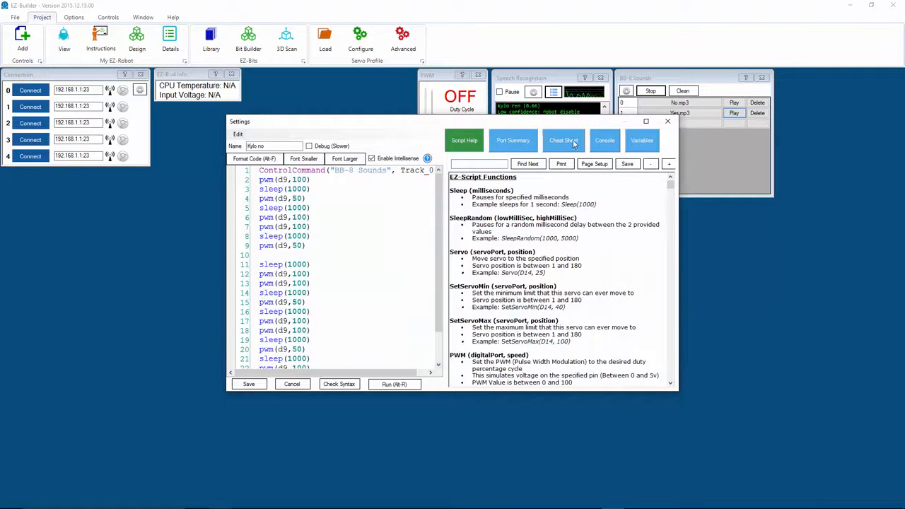
pyautogui.click(564, 140)
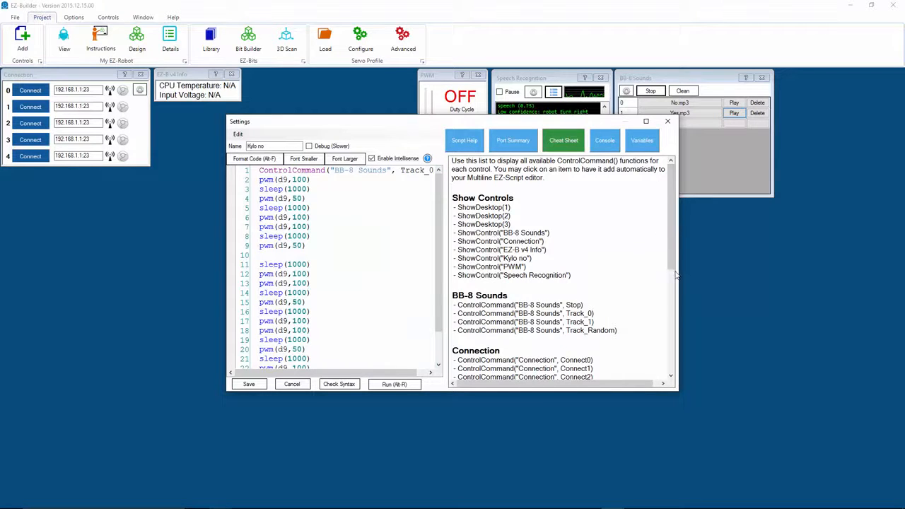
pyautogui.moveTo(672, 259); pyautogui.dragTo(671, 352)
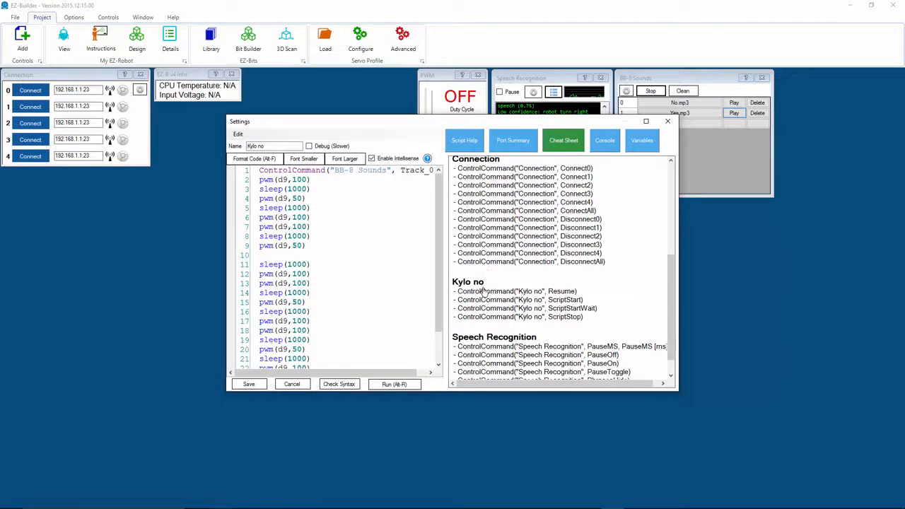
pyautogui.moveTo(671, 302); pyautogui.dragTo(673, 338)
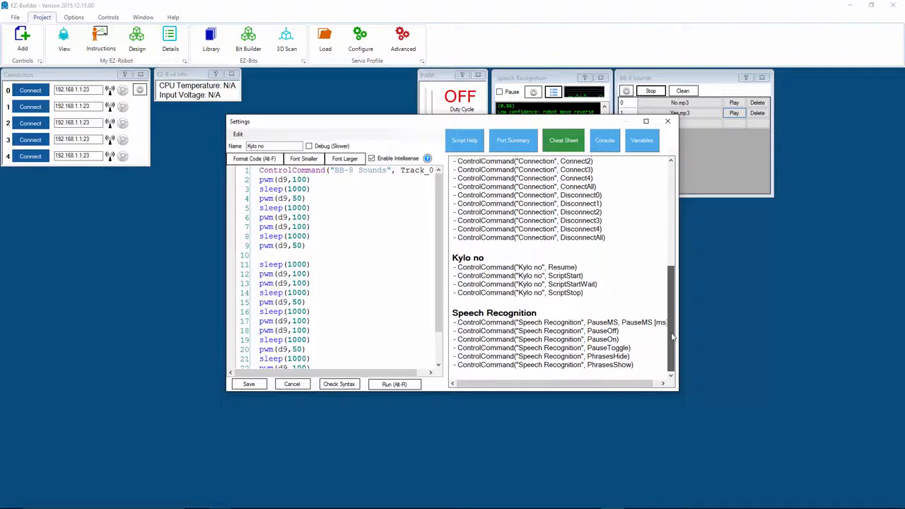
pyautogui.click(668, 121)
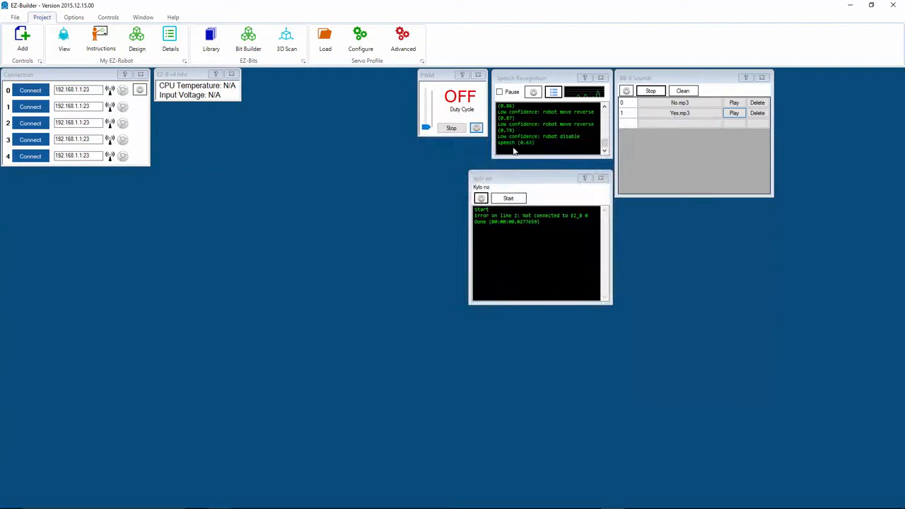
# - Add a Servo Pad control from the Touch category and place it in an empty area of the workspace
pyautogui.click(22, 39)
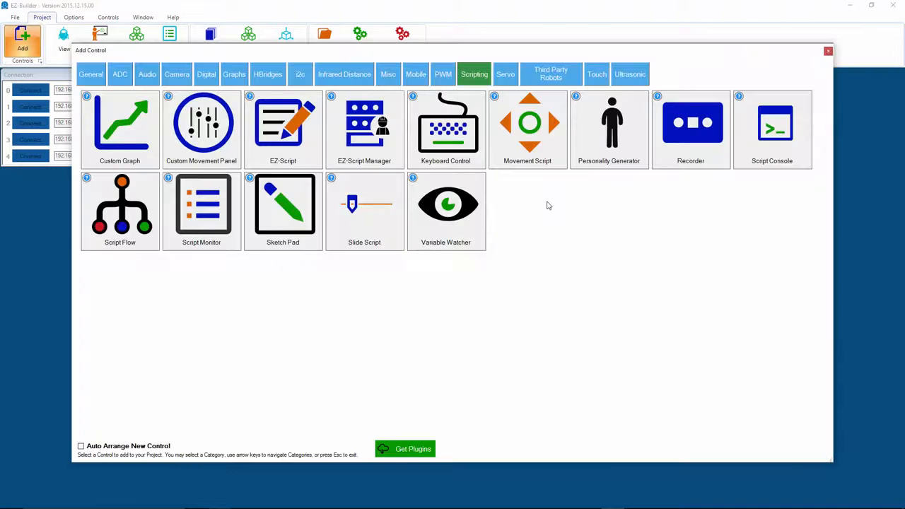
pyautogui.click(509, 75)
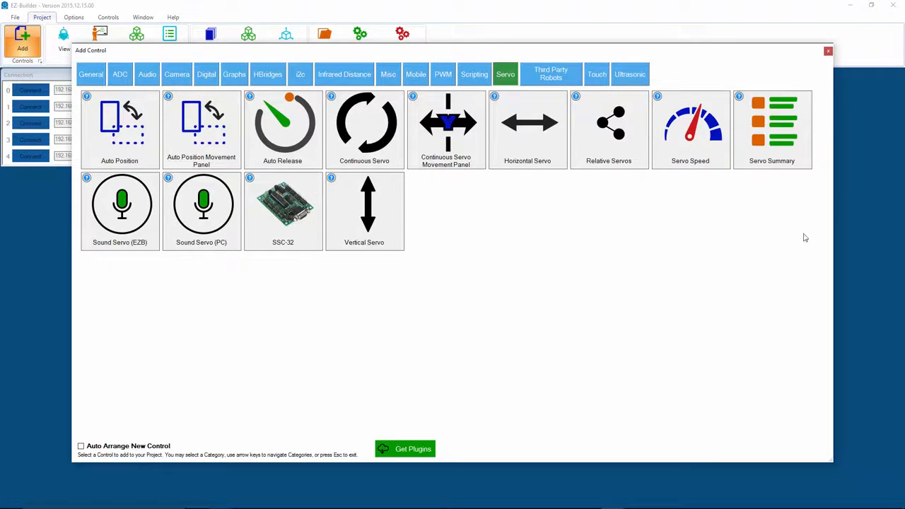
pyautogui.click(571, 75)
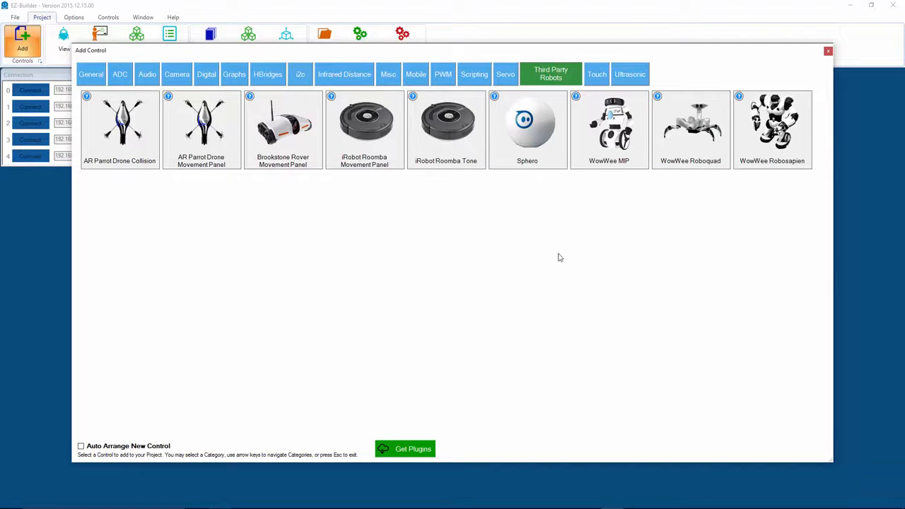
pyautogui.click(600, 73)
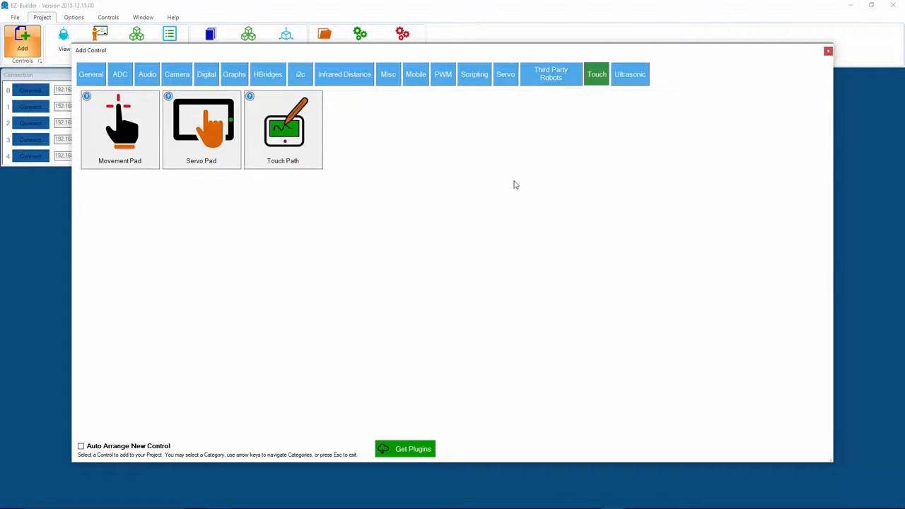
pyautogui.click(203, 127)
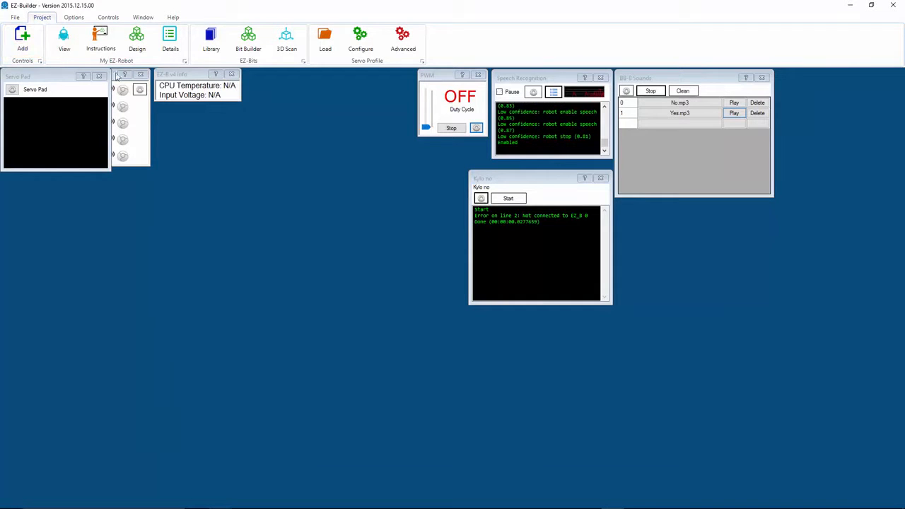
pyautogui.moveTo(53, 79); pyautogui.dragTo(287, 235)
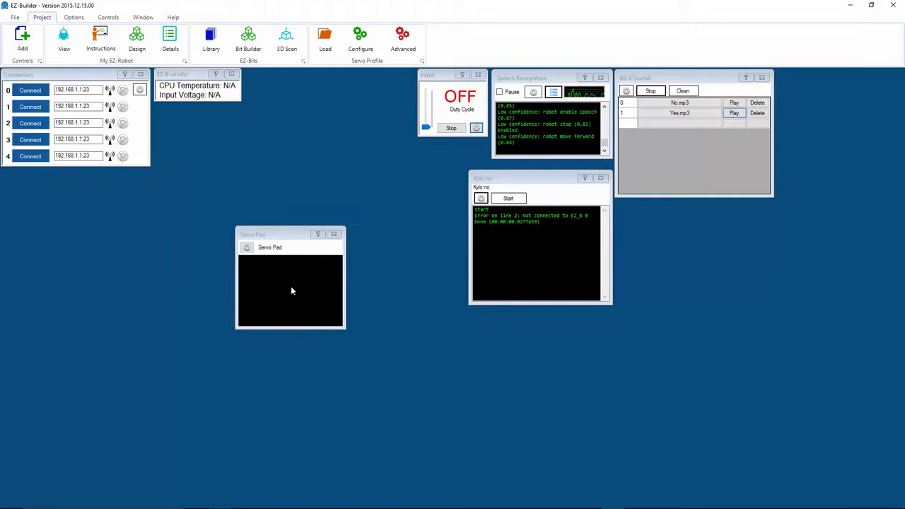
pyautogui.moveTo(294, 276)
pyautogui.mouseDown()
pyautogui.moveTo(313, 291)
pyautogui.moveTo(261, 283)
pyautogui.moveTo(324, 290)
pyautogui.moveTo(293, 286)
pyautogui.mouseUp()
# - Assign port D10 to the Servo Pad's X axis and port D11 to its Y axis, and save the settings
pyautogui.click(247, 247)
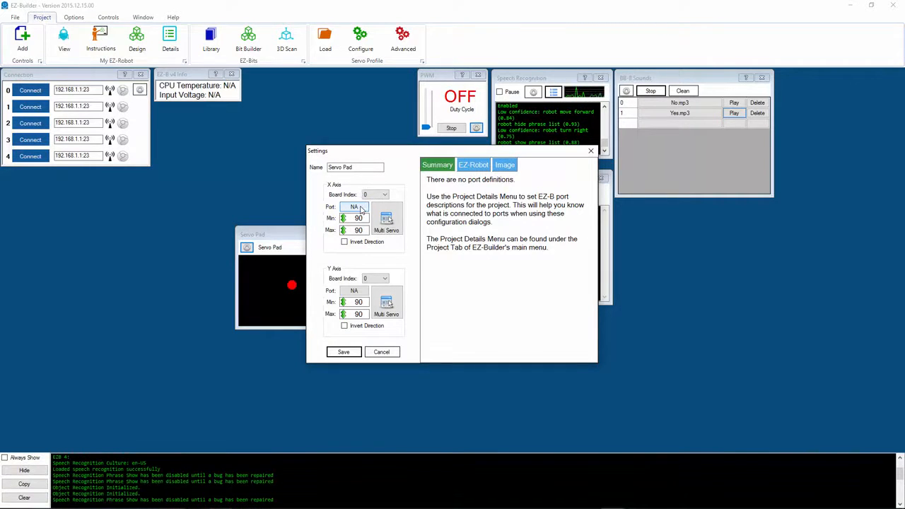
pyautogui.click(355, 207)
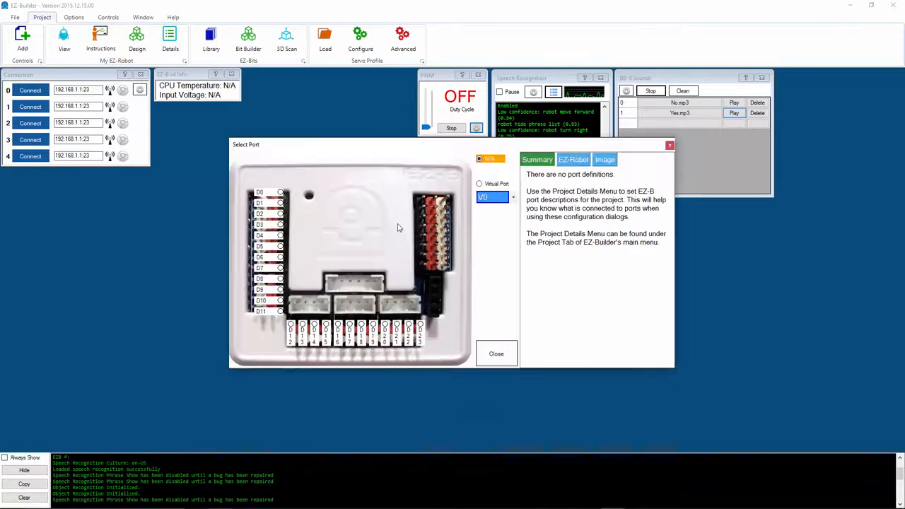
pyautogui.click(280, 300)
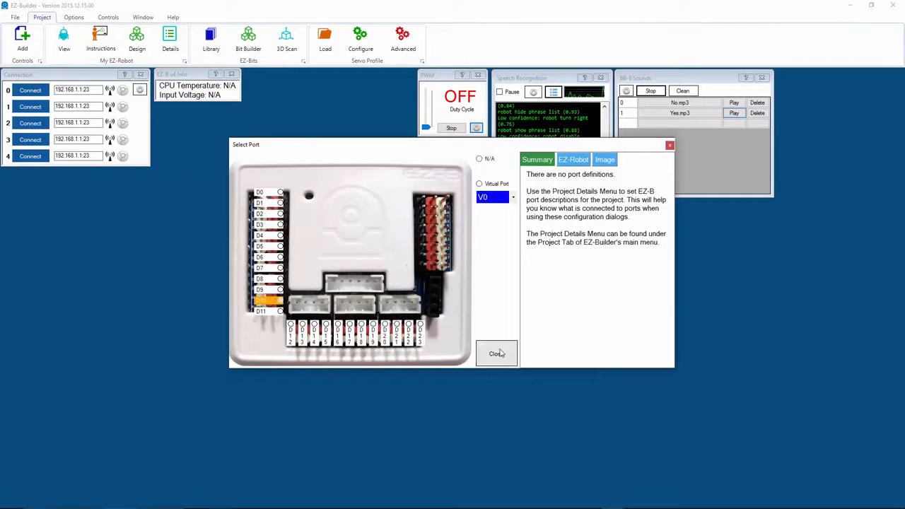
pyautogui.click(498, 354)
pyautogui.click(361, 294)
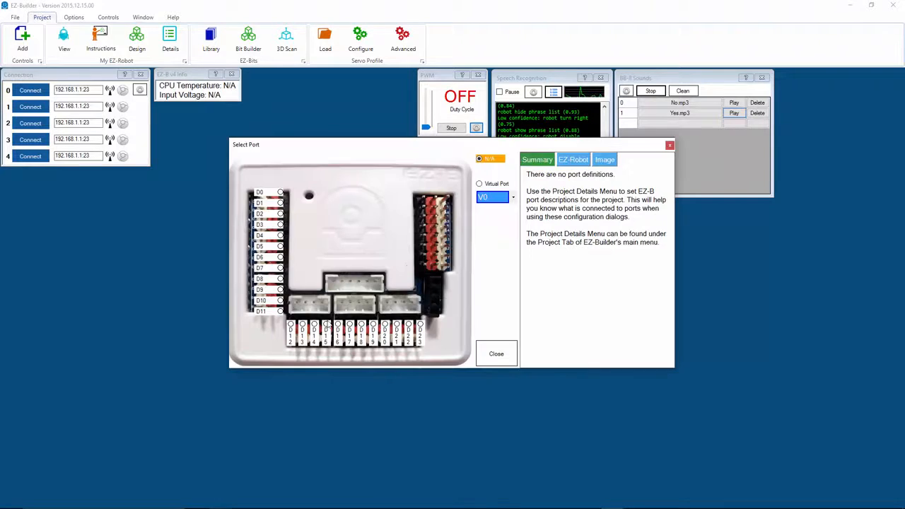
pyautogui.click(281, 312)
pyautogui.click(497, 354)
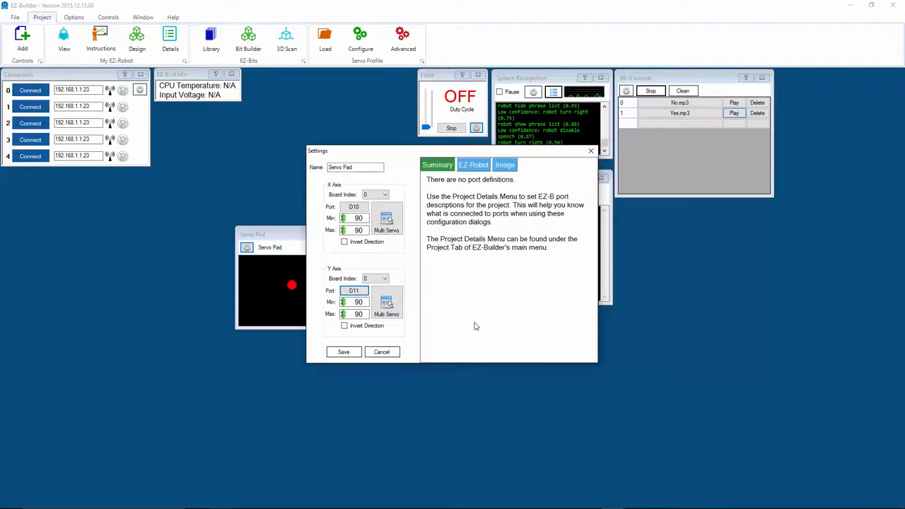
pyautogui.click(360, 351)
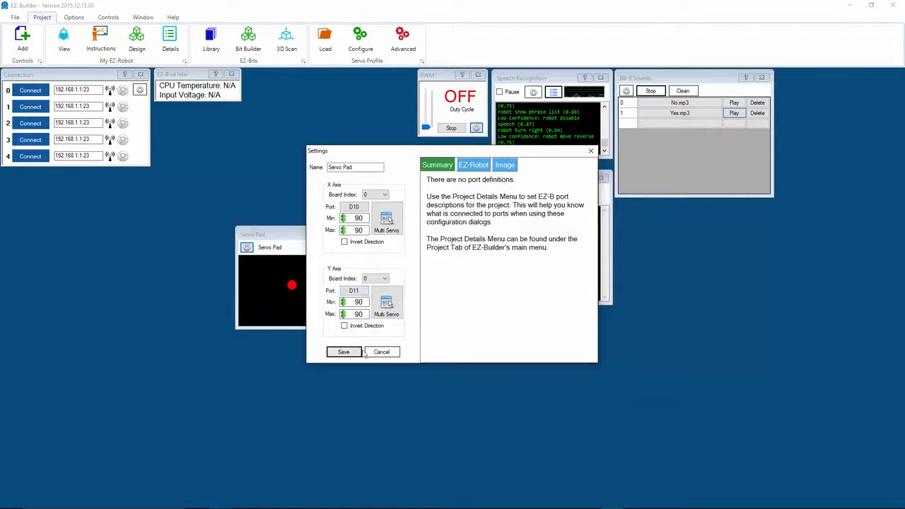
# - Try out the Servo Pad's vertical and horizontal movement and the PWM duty cycle slider
pyautogui.moveTo(292, 287); pyautogui.dragTo(289, 260)
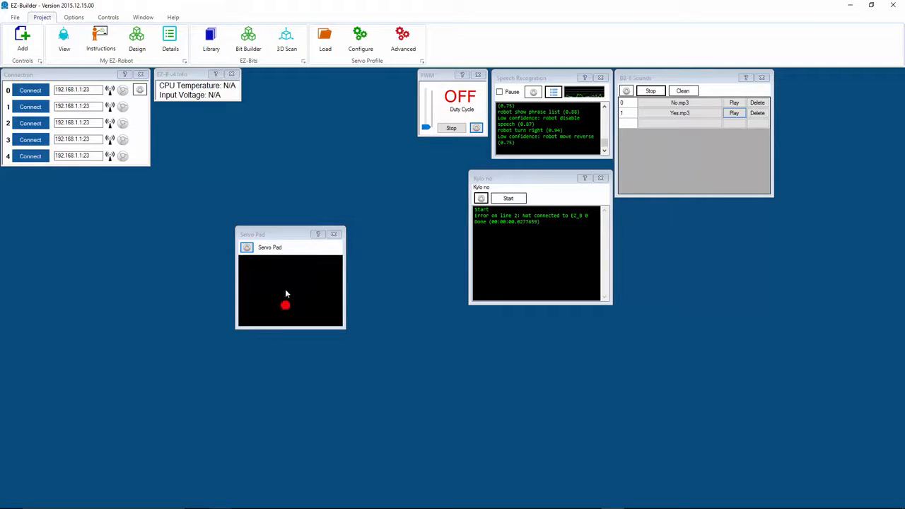
pyautogui.moveTo(287, 294); pyautogui.dragTo(351, 297)
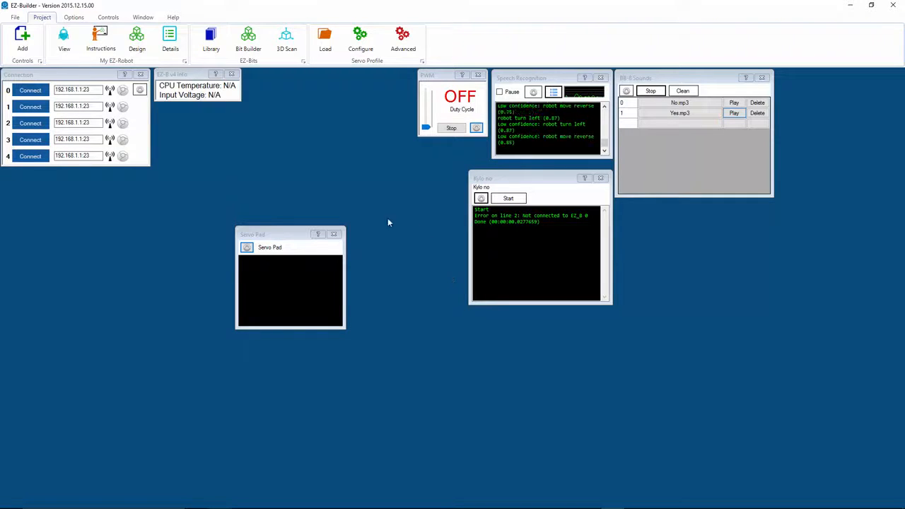
pyautogui.moveTo(427, 129); pyautogui.dragTo(420, 175)
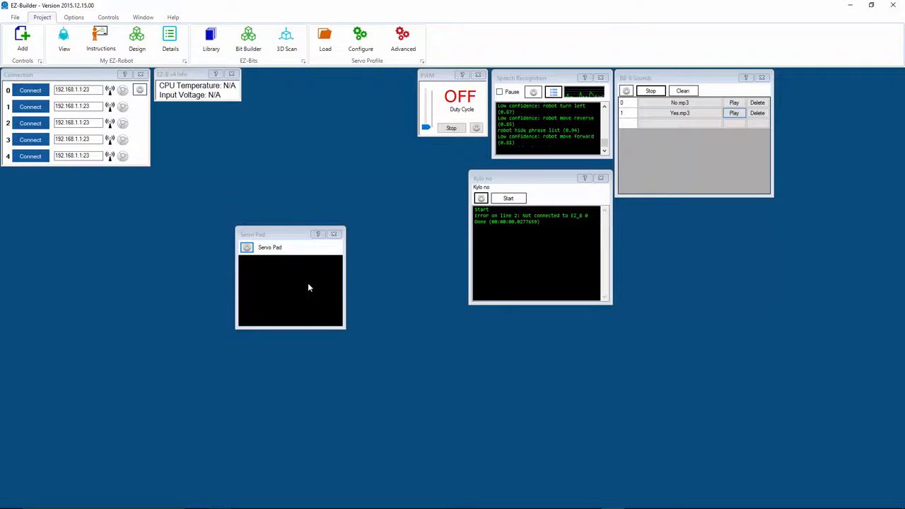
pyautogui.click(23, 38)
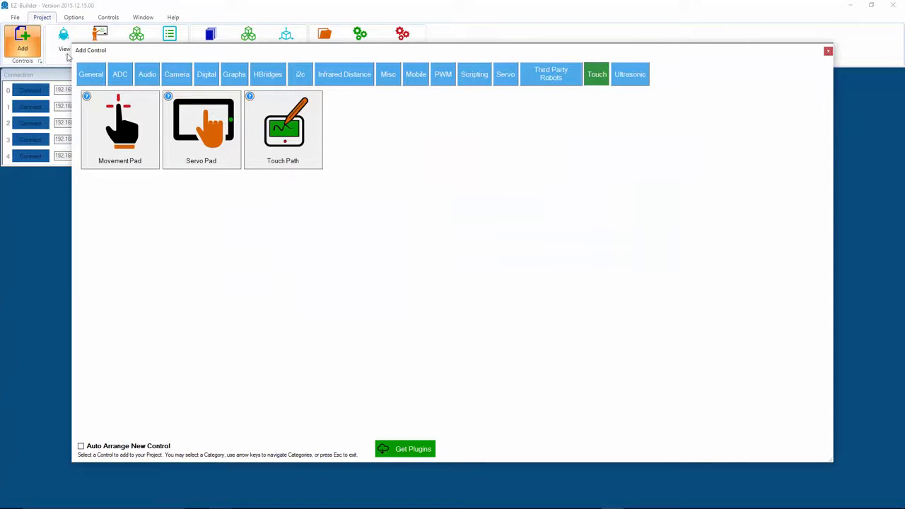
pyautogui.click(828, 51)
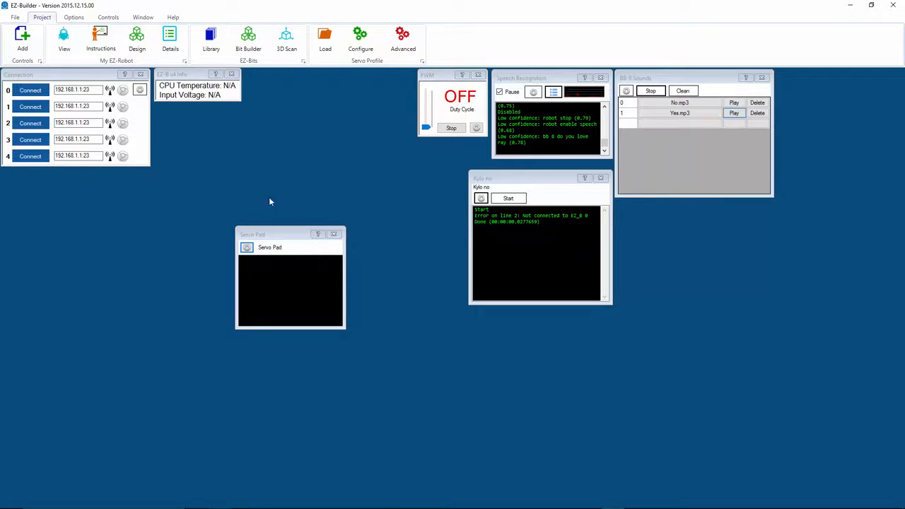
# - Browse your own files in the EZ-Cloud AppStore and open the bb-8-sound project
pyautogui.click(15, 18)
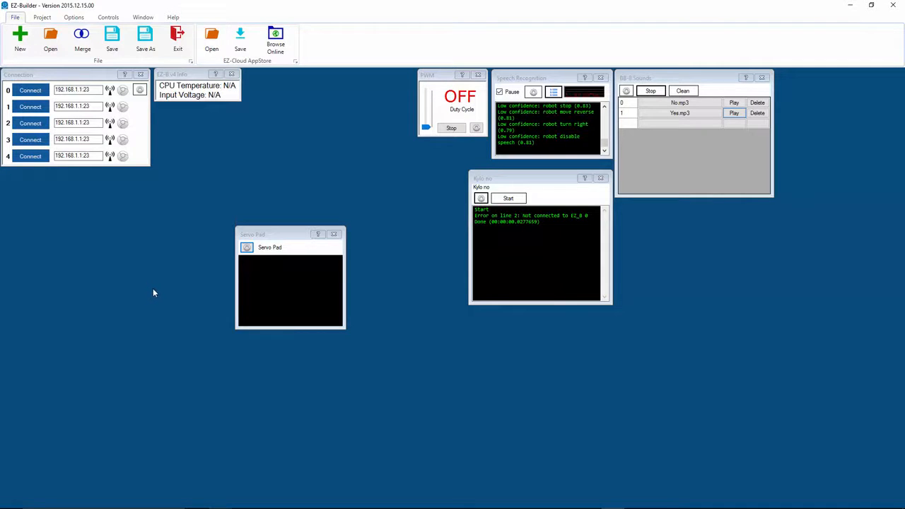
pyautogui.click(211, 48)
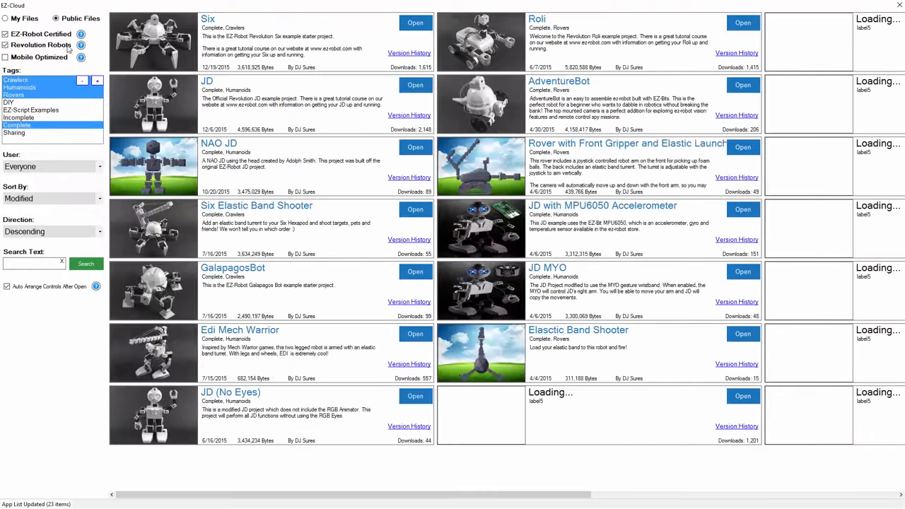
pyautogui.click(28, 19)
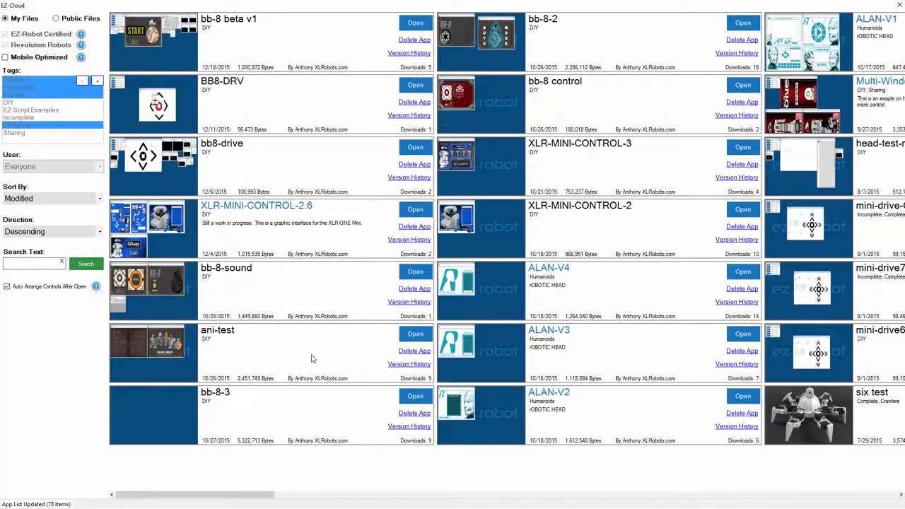
pyautogui.hscroll(3, 314, 360)
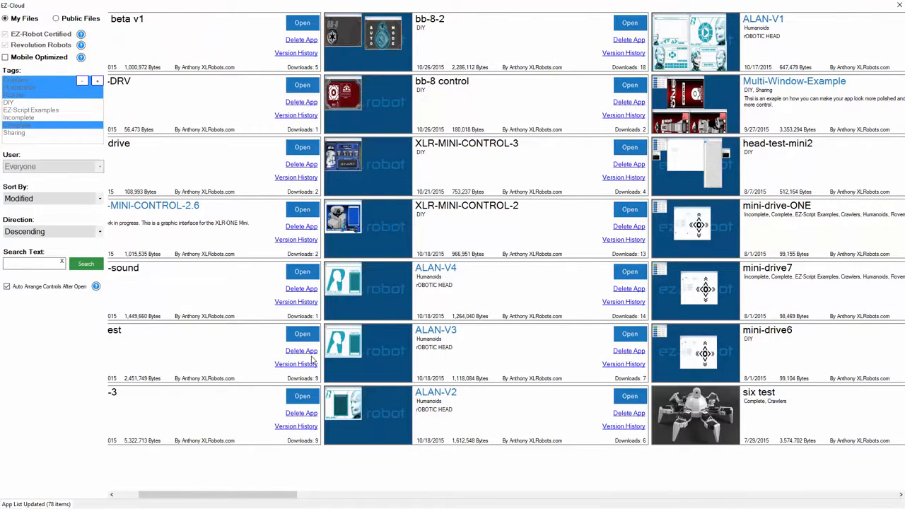
pyautogui.hscroll(5, 313, 359)
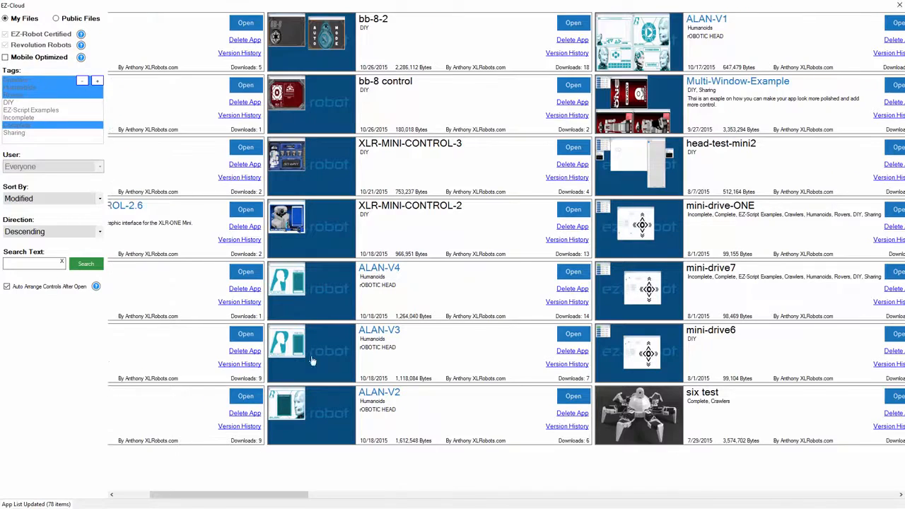
pyautogui.hscroll(15, 313, 359)
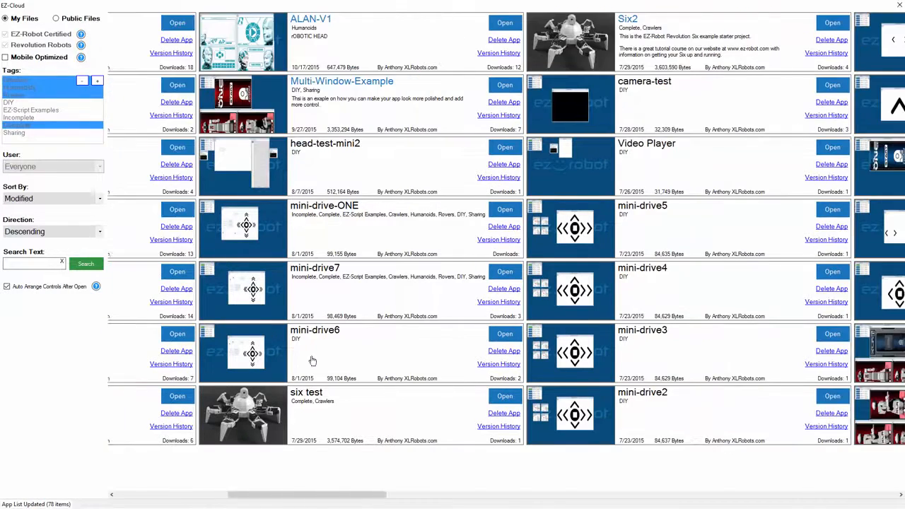
pyautogui.hscroll(13, 311, 361)
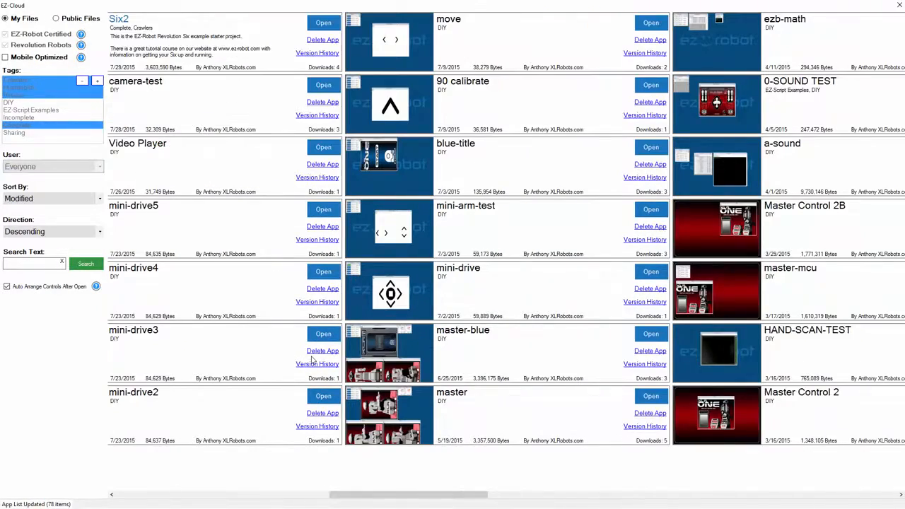
pyautogui.hscroll(20, 312, 360)
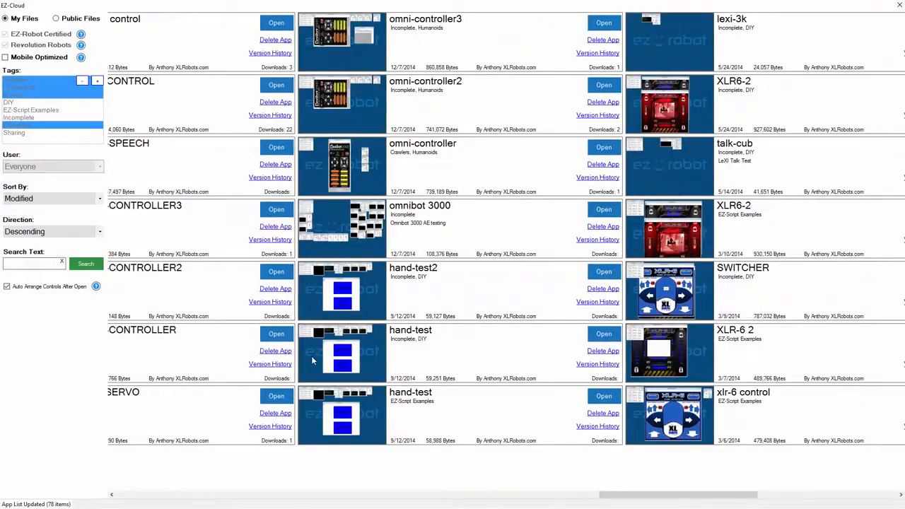
pyautogui.hscroll(-20, 314, 361)
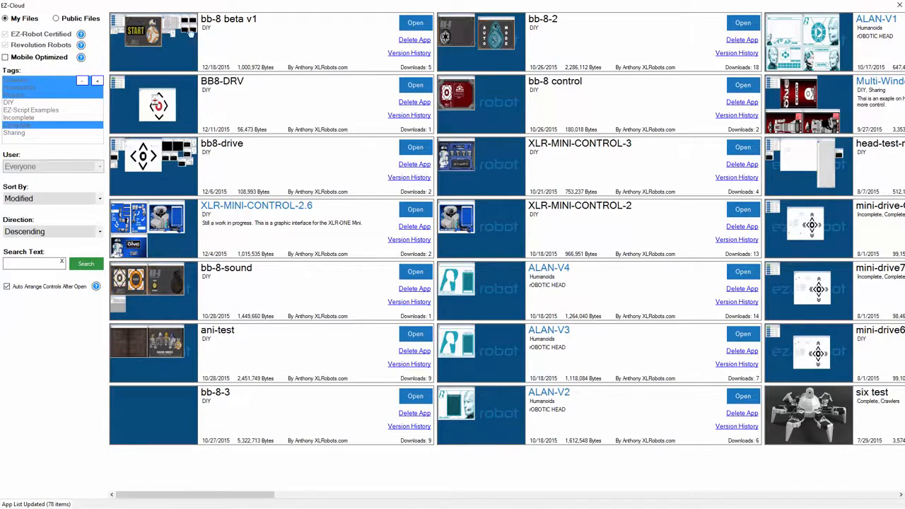
pyautogui.doubleClick(150, 288)
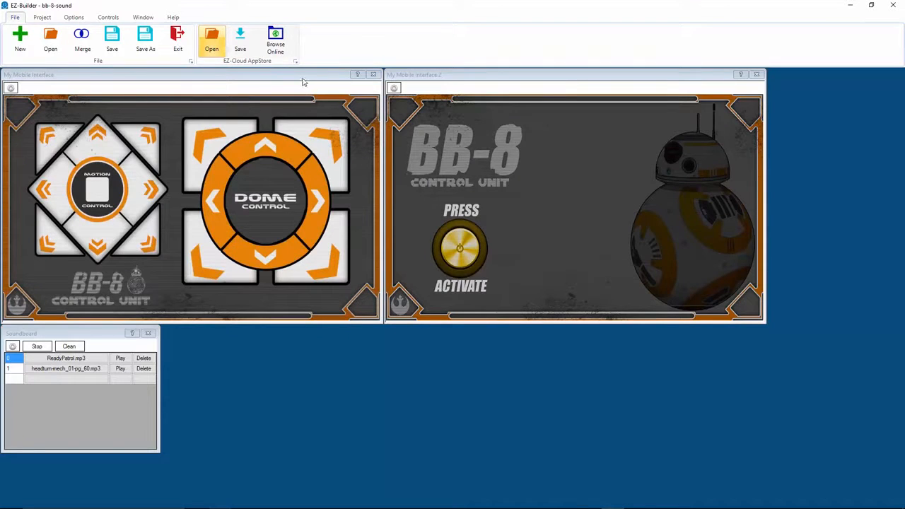
# - Uncover My Mobile Interface, inspect the script preview of its upper-right diagonal motion button in the interface settings, and save
pyautogui.moveTo(303, 82); pyautogui.dragTo(506, 152)
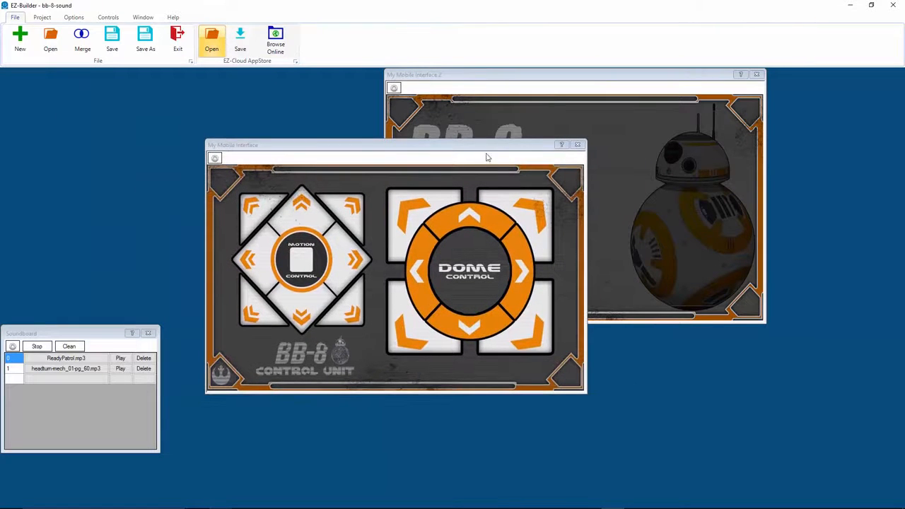
pyautogui.click(215, 158)
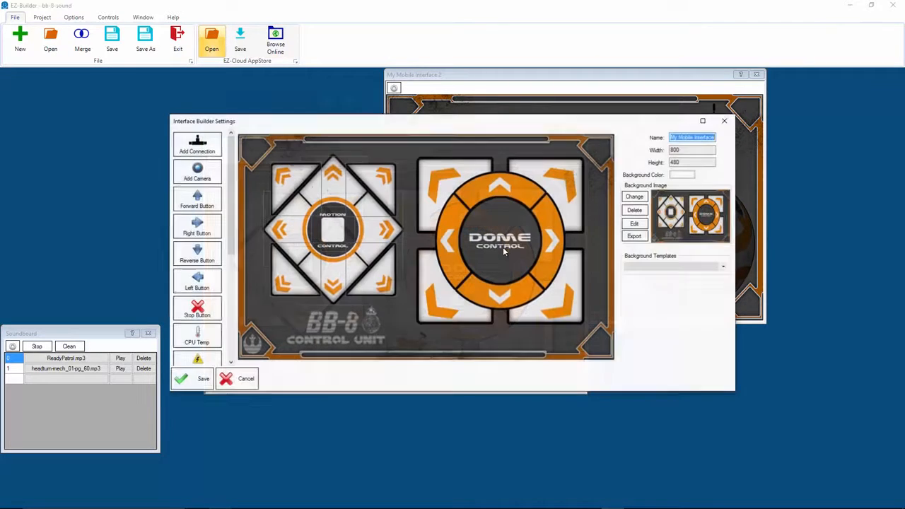
pyautogui.click(375, 198)
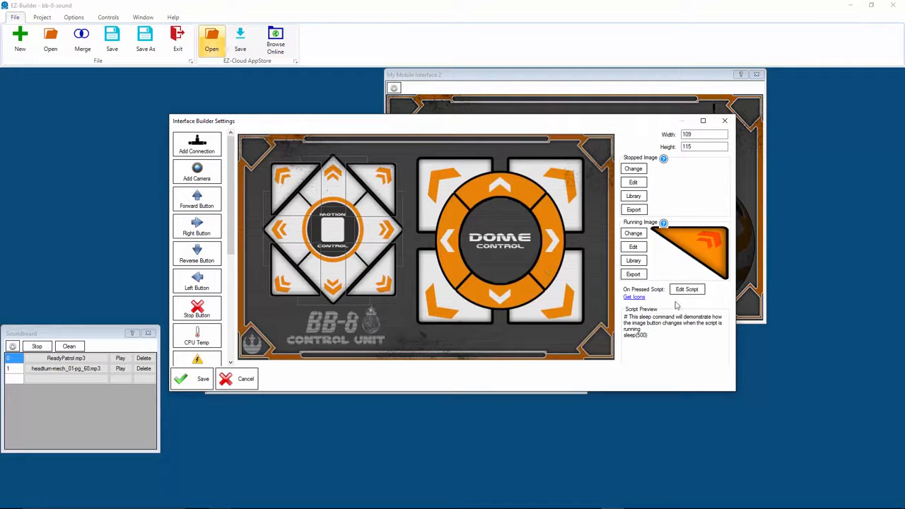
pyautogui.click(194, 379)
# - Try out the straight and diagonal Motion Control arrow buttons on My Mobile Interface
pyautogui.click(306, 210)
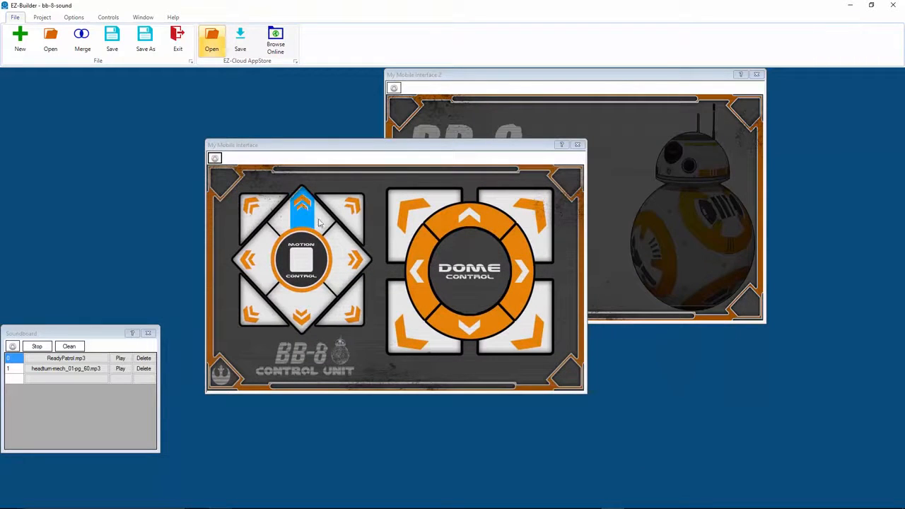
pyautogui.click(303, 313)
pyautogui.click(358, 264)
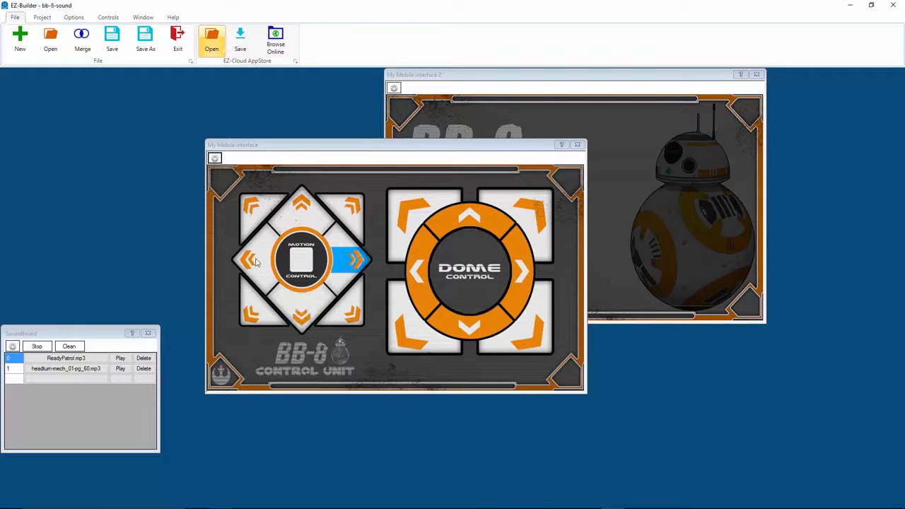
pyautogui.click(258, 262)
pyautogui.click(353, 209)
pyautogui.click(256, 205)
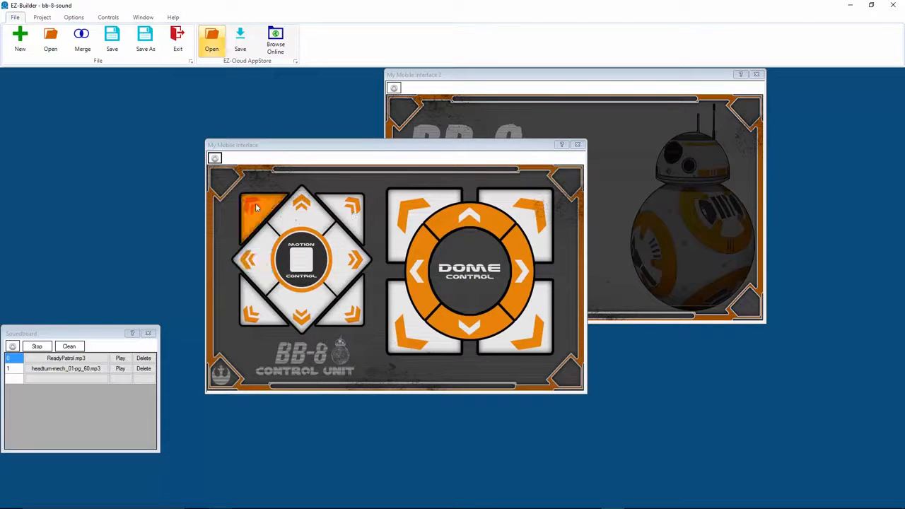
pyautogui.click(357, 318)
pyautogui.click(263, 322)
# - Arrange My Mobile Interface 2 and My Mobile Interface side by side so that they do not overlap
pyautogui.moveTo(297, 147); pyautogui.dragTo(423, 248)
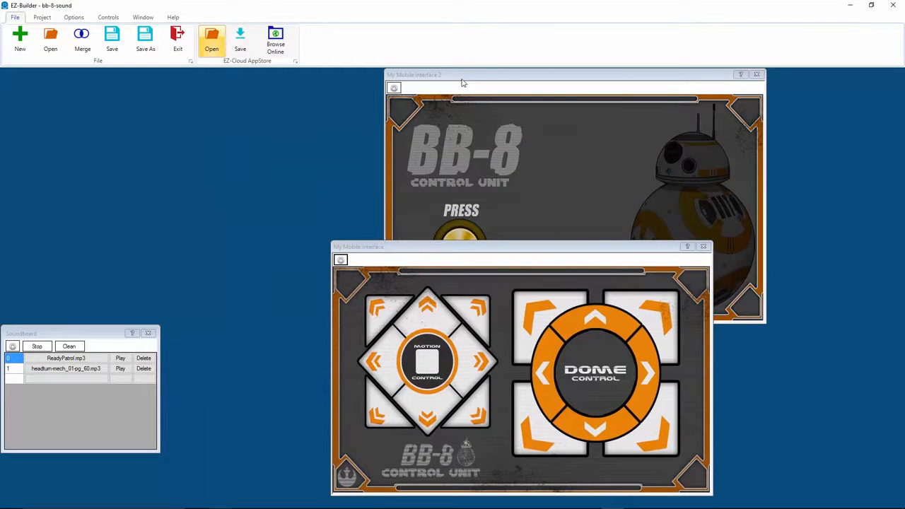
pyautogui.moveTo(463, 83); pyautogui.dragTo(141, 99)
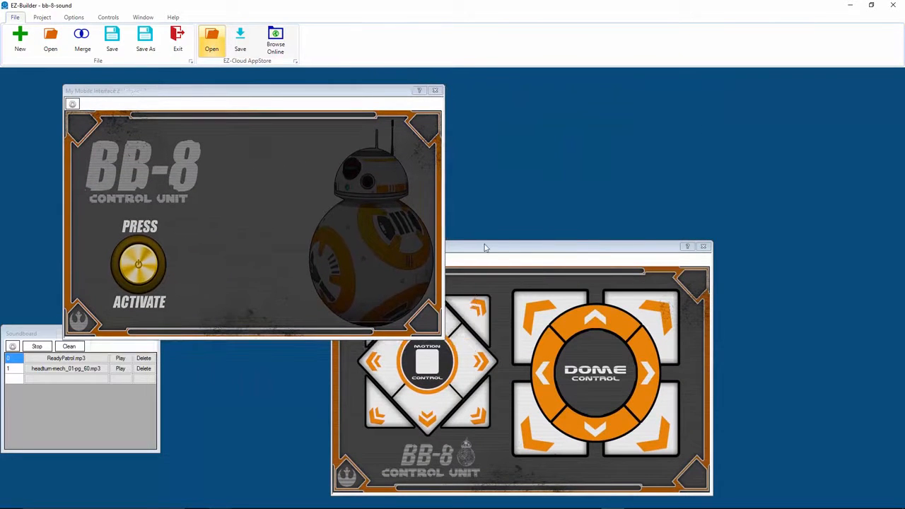
pyautogui.moveTo(485, 247); pyautogui.dragTo(605, 94)
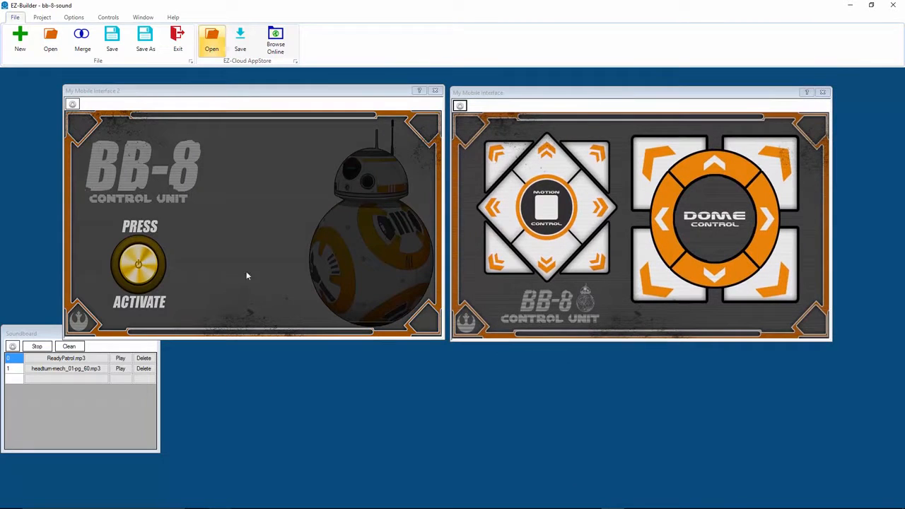
# - Try out the round Activate power button on My Mobile Interface 2
pyautogui.click(148, 272)
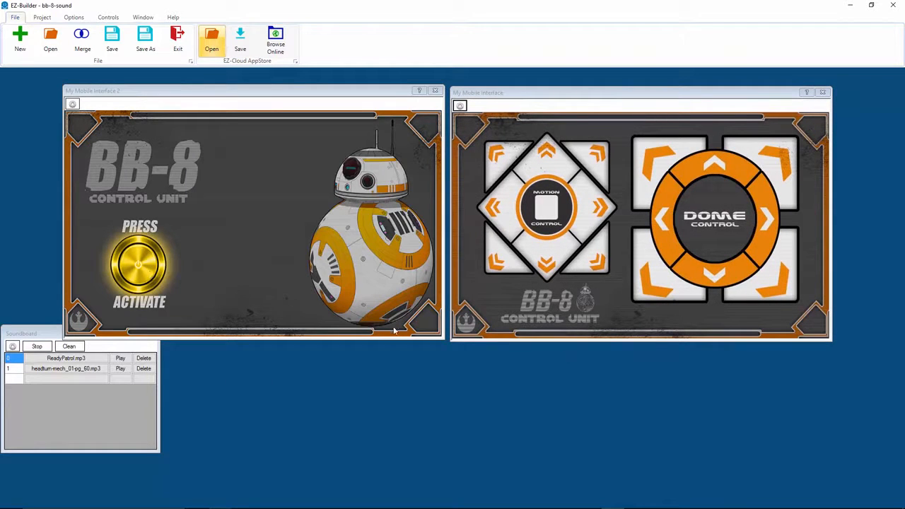
pyautogui.click(128, 286)
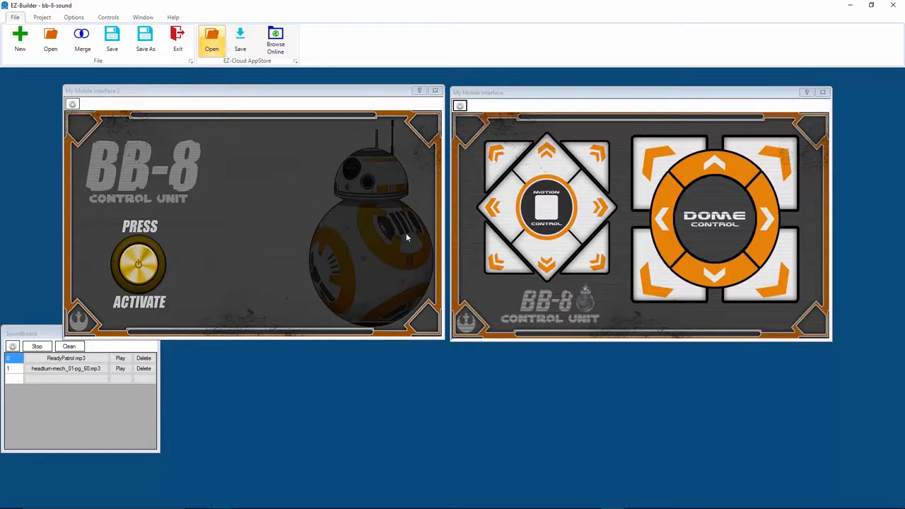
pyautogui.click(139, 265)
# - Open the bb-8-2 project from your own files in the EZ-Cloud AppStore
pyautogui.click(212, 39)
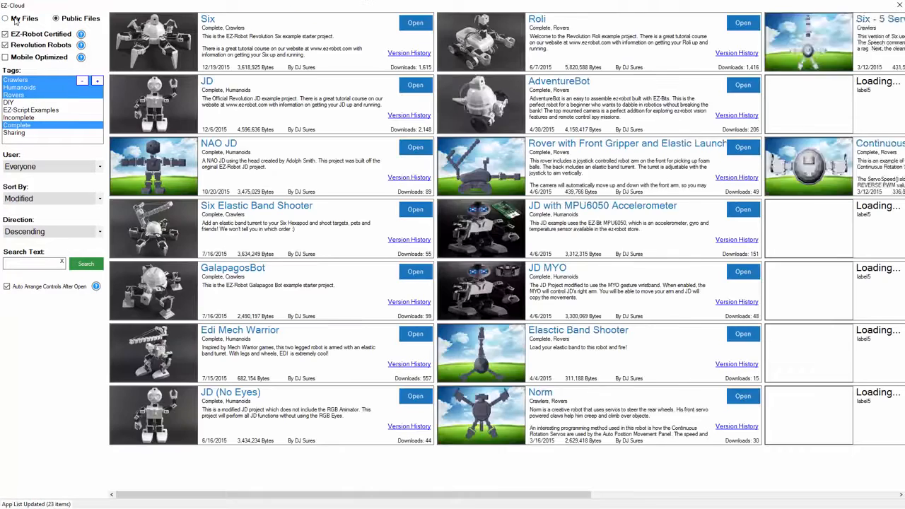
pyautogui.click(12, 20)
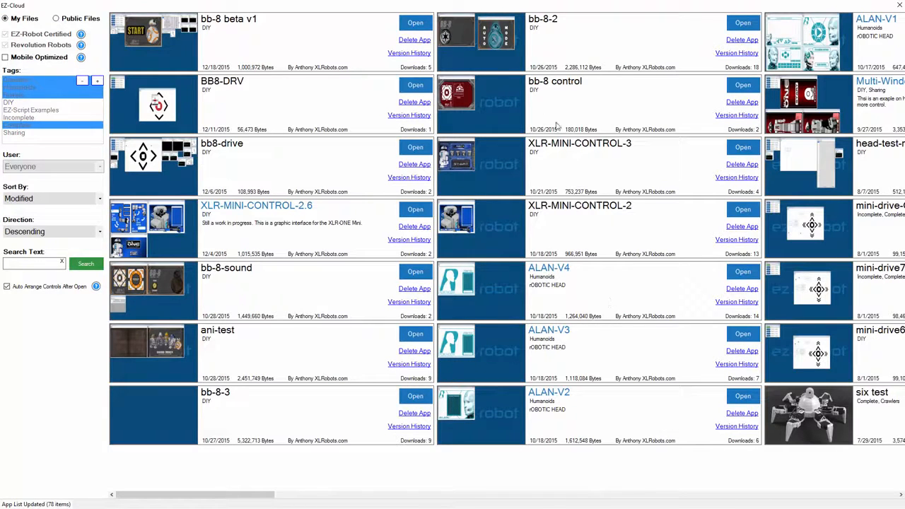
pyautogui.click(501, 37)
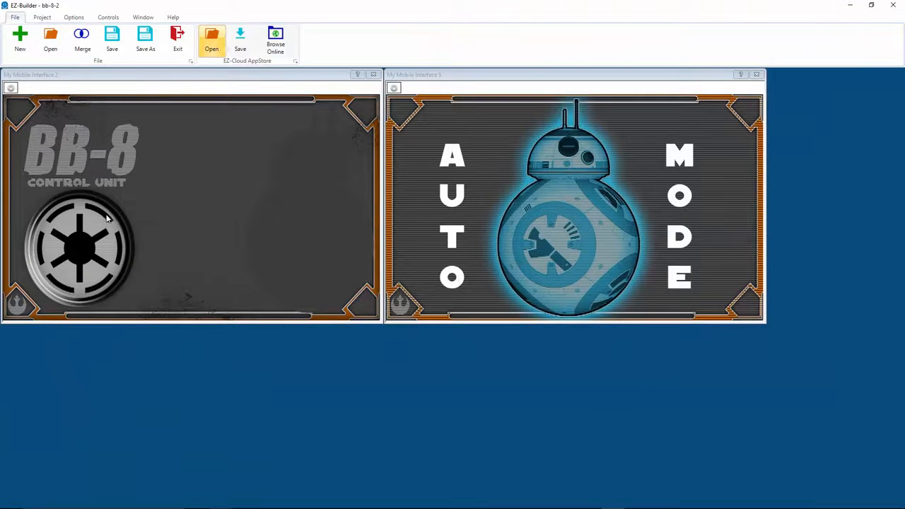
# - Toggle the round emblem button on the BB-8 Control Unit interface, and move the Auto Mode interface away from it
pyautogui.click(89, 244)
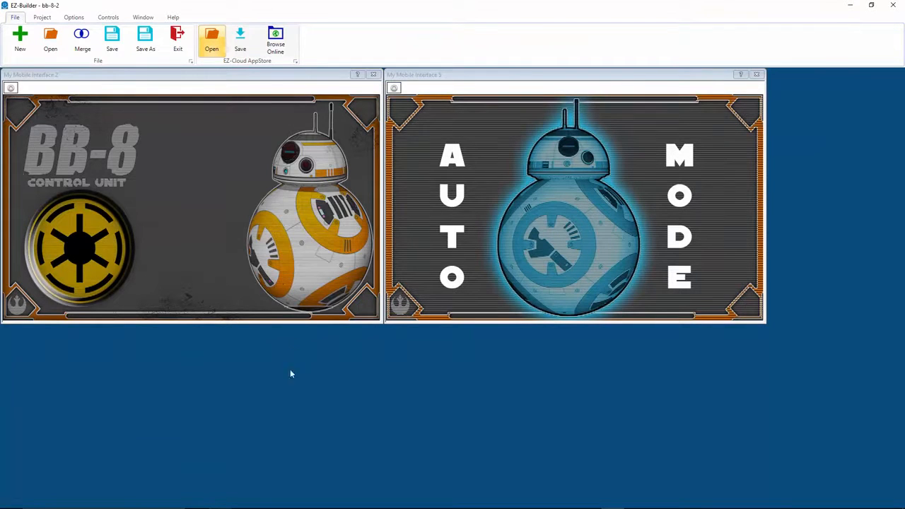
pyautogui.click(79, 256)
pyautogui.click(80, 259)
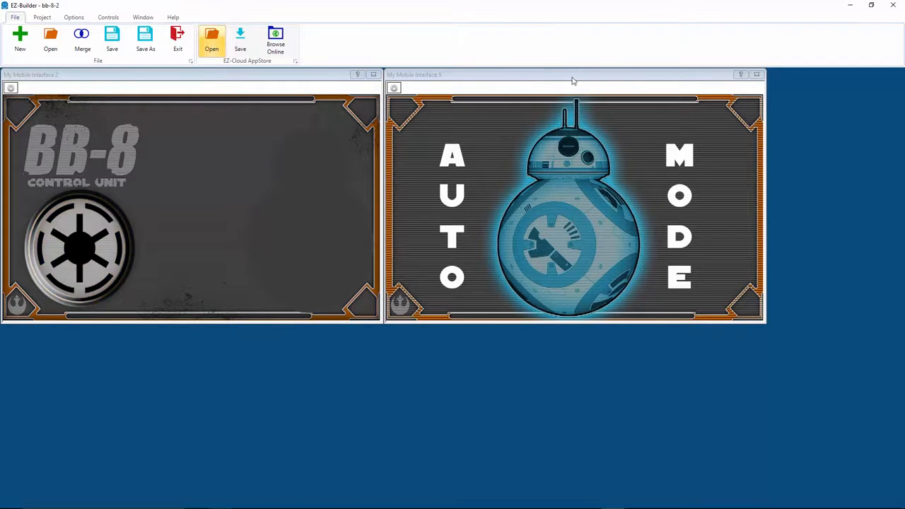
pyautogui.moveTo(573, 80); pyautogui.dragTo(610, 93)
# - Switch to virtual desktop 2 and shift the Motion and Dome Control interface slightly away from the workspace edge
pyautogui.click(170, 17)
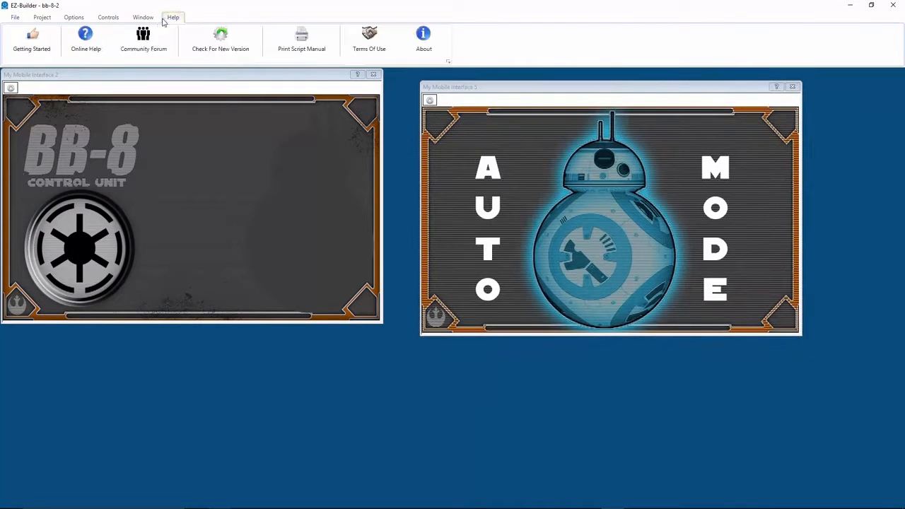
pyautogui.click(145, 17)
pyautogui.click(179, 42)
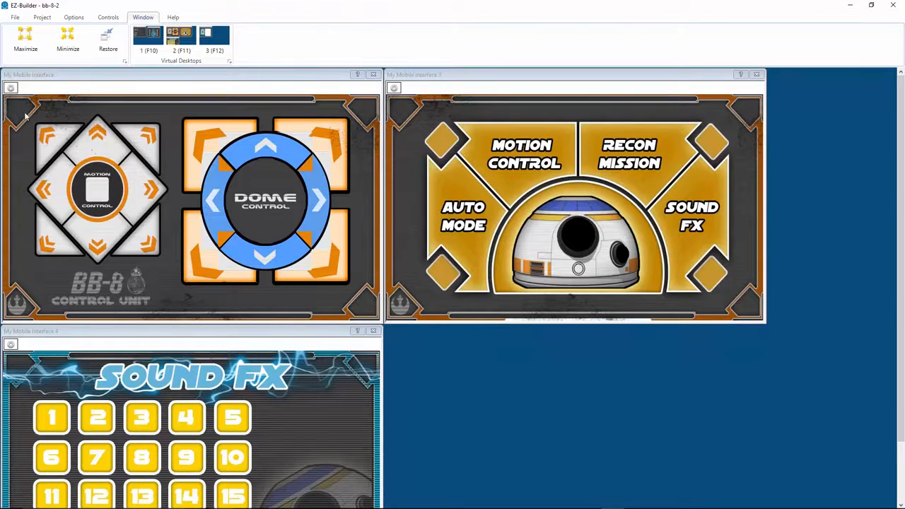
pyautogui.moveTo(84, 75); pyautogui.dragTo(108, 73)
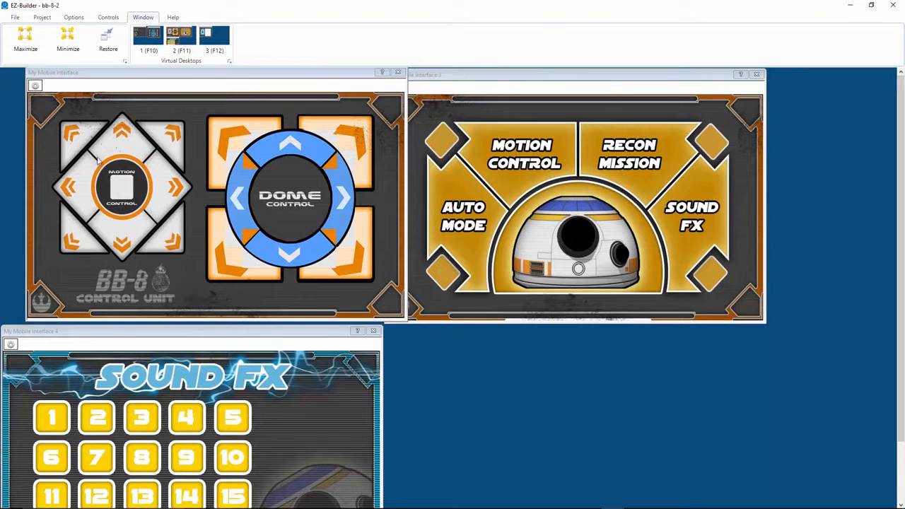
# - Try out the Motion Control arrows and stop button and the Dome Control arrows on My Mobile Interface
pyautogui.click(130, 147)
pyautogui.click(130, 241)
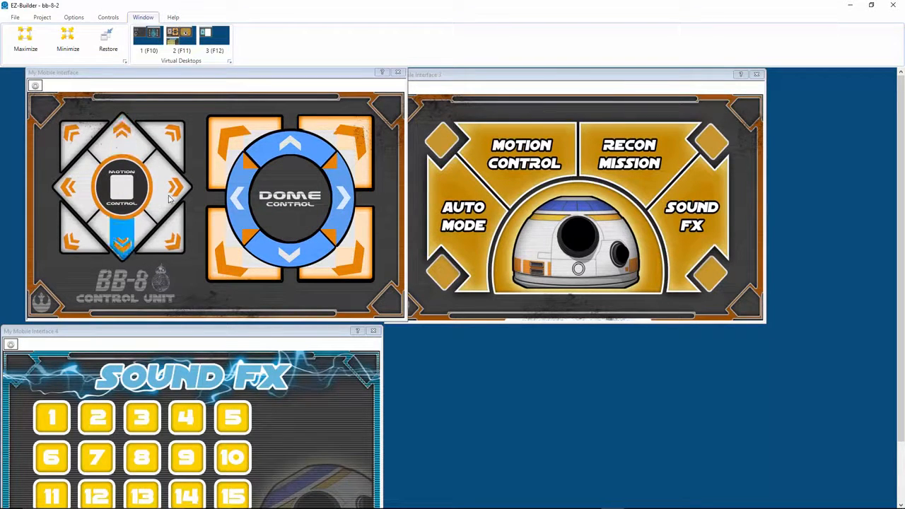
pyautogui.click(175, 187)
pyautogui.click(122, 185)
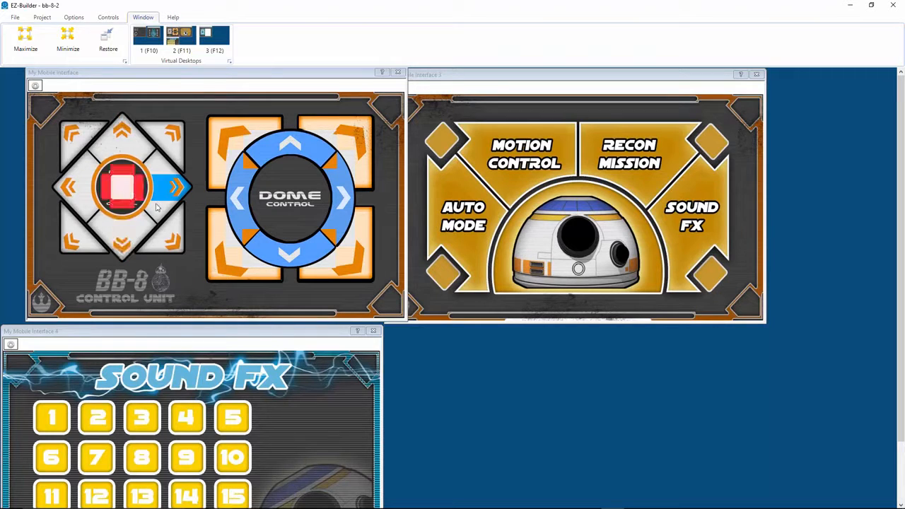
pyautogui.click(293, 146)
pyautogui.click(246, 198)
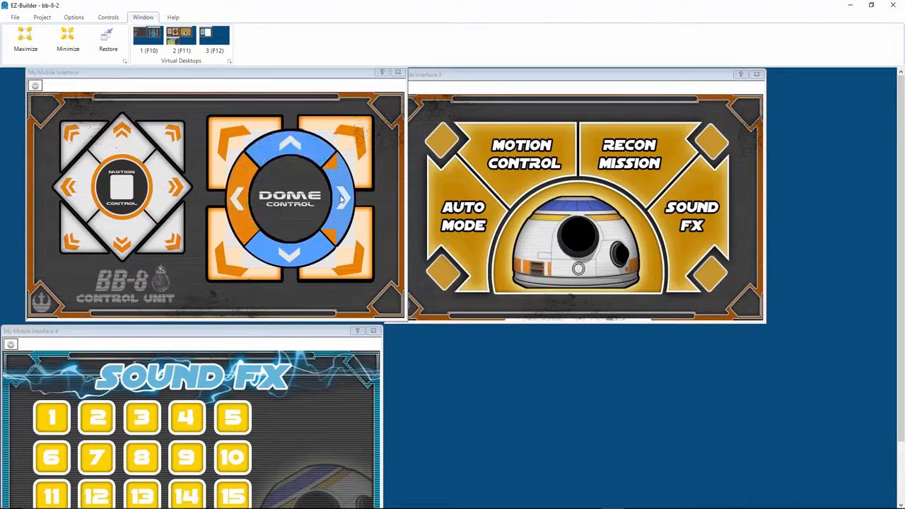
pyautogui.click(342, 199)
pyautogui.click(288, 145)
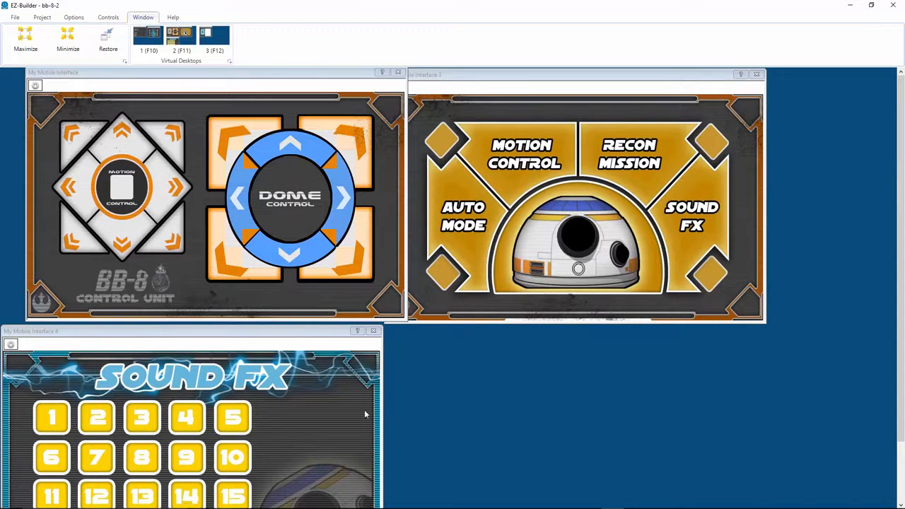
# - Line up the Sound FX interface beneath the Motion and Dome Control interface and view its numbered buttons
pyautogui.moveTo(268, 332); pyautogui.dragTo(294, 333)
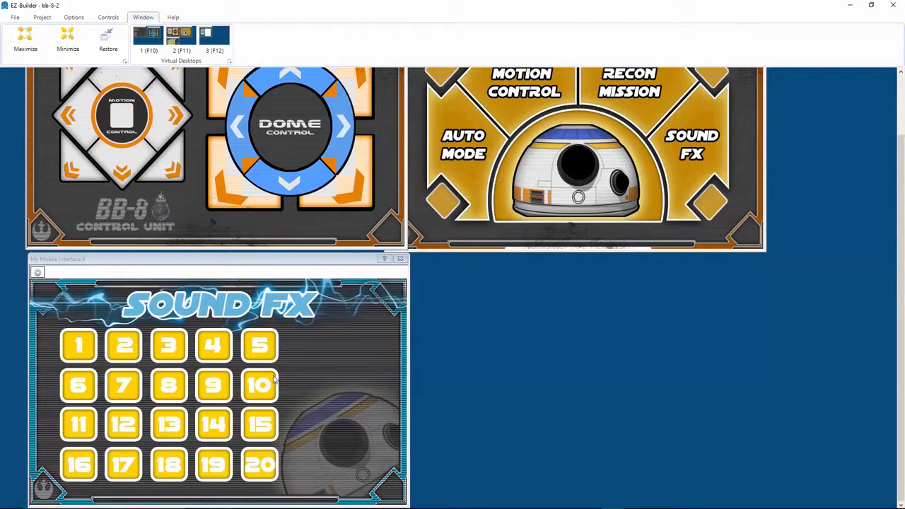
pyautogui.scroll(2, 480, 271)
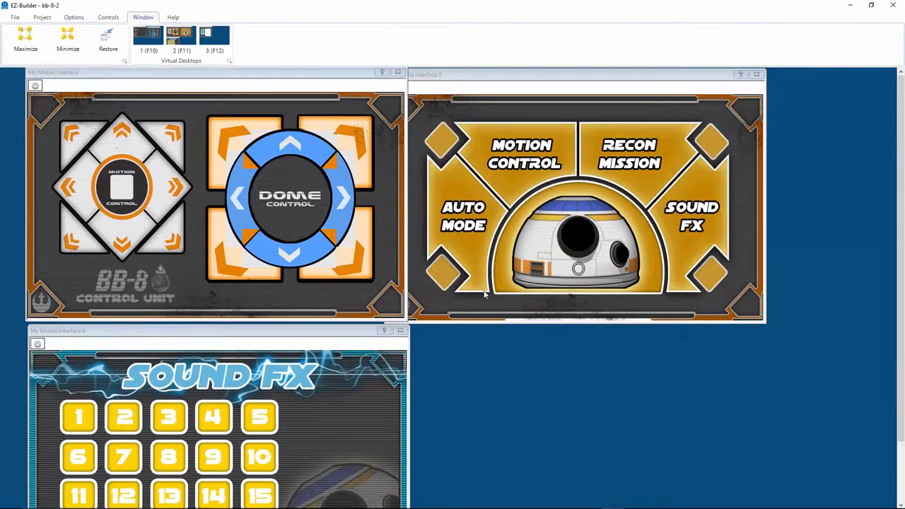
# - Try out the Auto Mode, Motion Control, Recon Mission and Sound FX buttons around the BB-8 dome on the menu interface
pyautogui.click(461, 216)
pyautogui.click(528, 160)
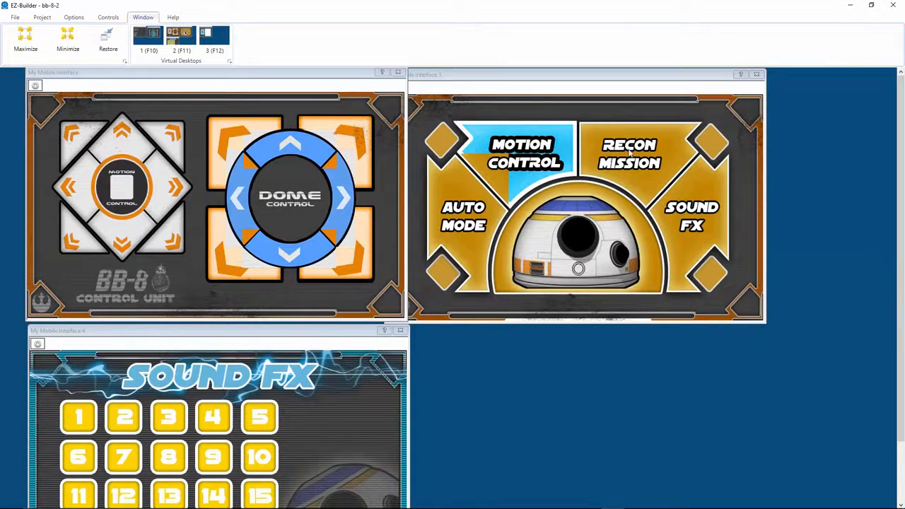
pyautogui.click(614, 157)
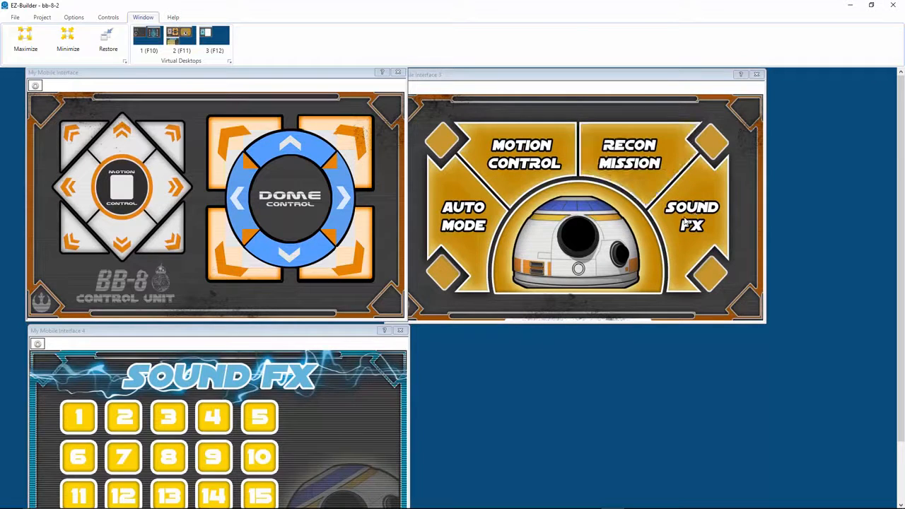
pyautogui.click(692, 209)
# - View the whole Sound FX interface with its 20 numbered buttons, and switch to virtual desktop 3 to show the Recon Mission interface
pyautogui.scroll(-3, 435, 352)
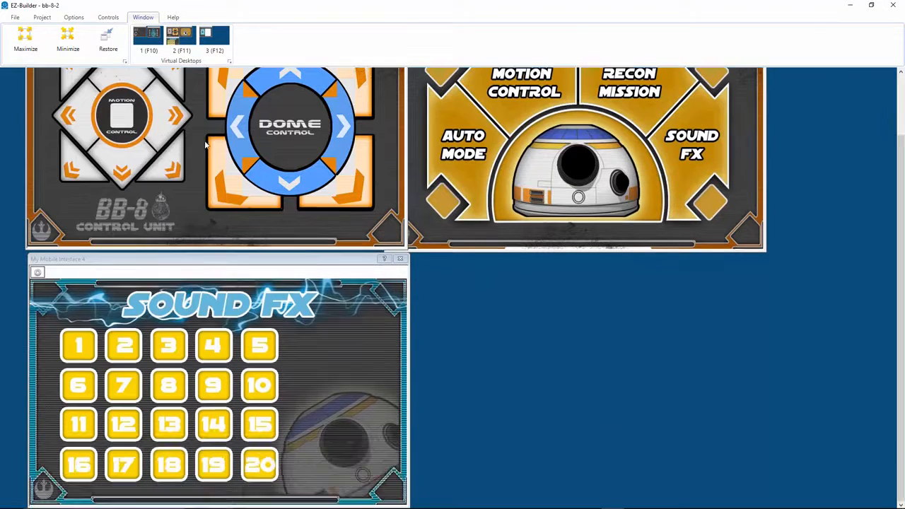
pyautogui.scroll(3, 433, 347)
pyautogui.click(224, 35)
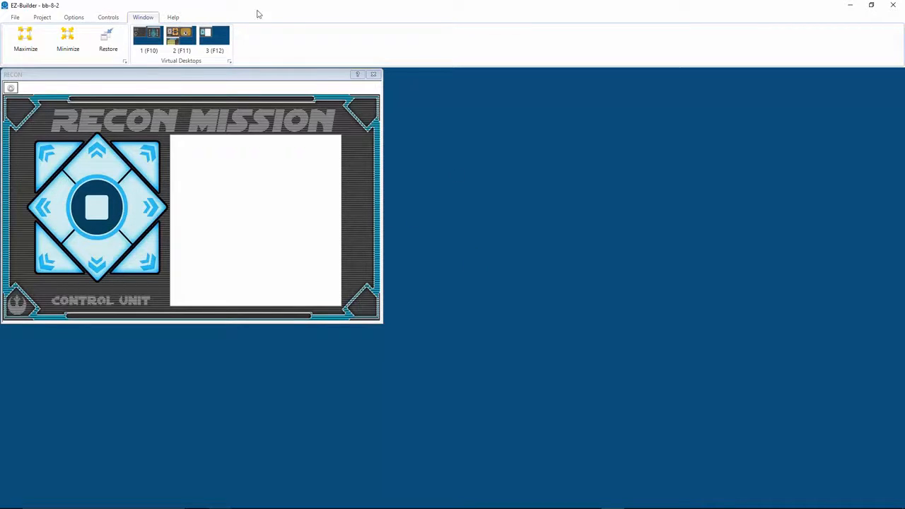
# - Close the RECON interface and replace bb-8-2 with a new blank project shown on virtual desktop 1
pyautogui.click(15, 17)
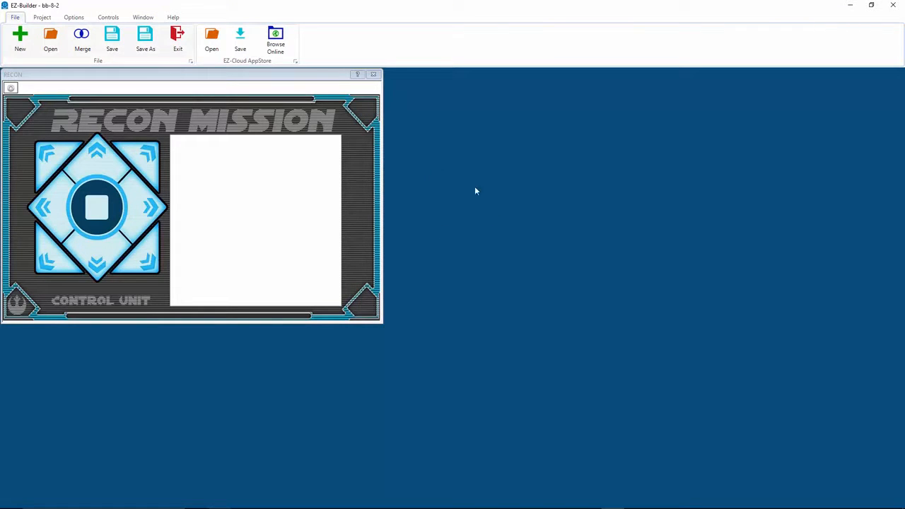
pyautogui.click(374, 74)
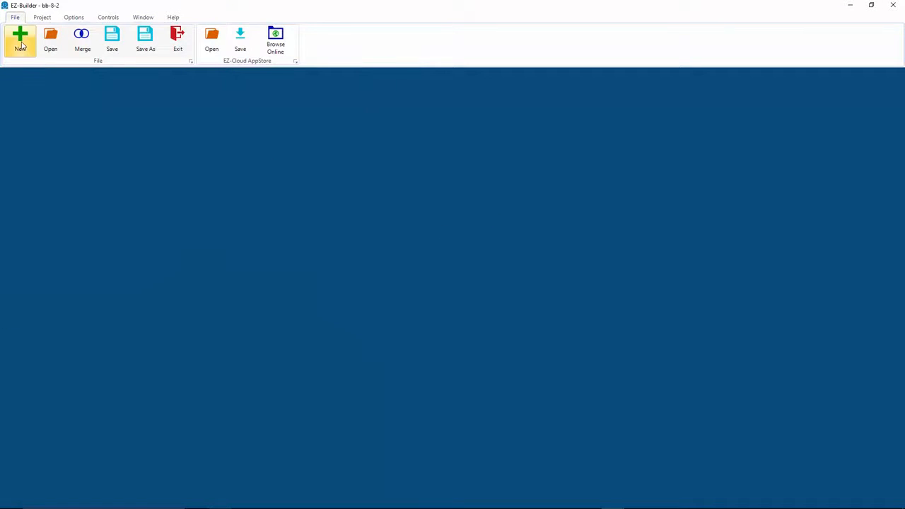
pyautogui.click(21, 46)
pyautogui.click(436, 287)
pyautogui.click(150, 17)
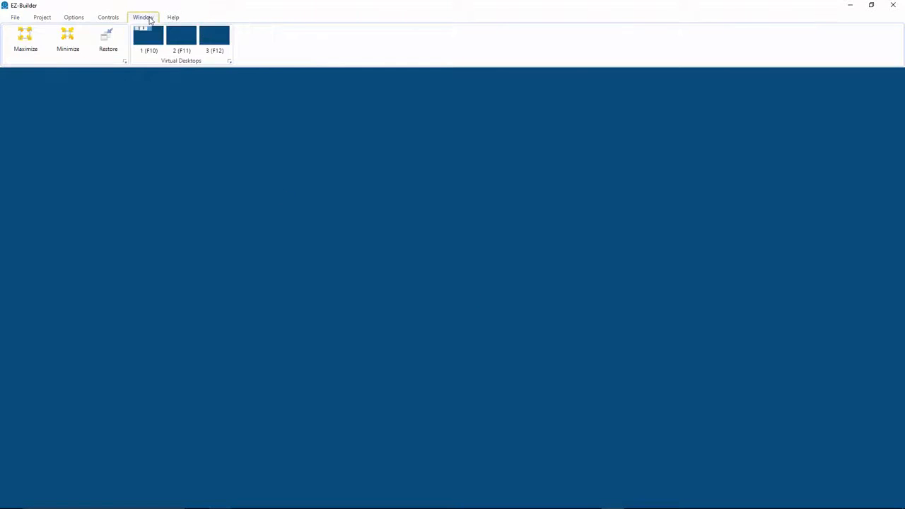
pyautogui.click(139, 38)
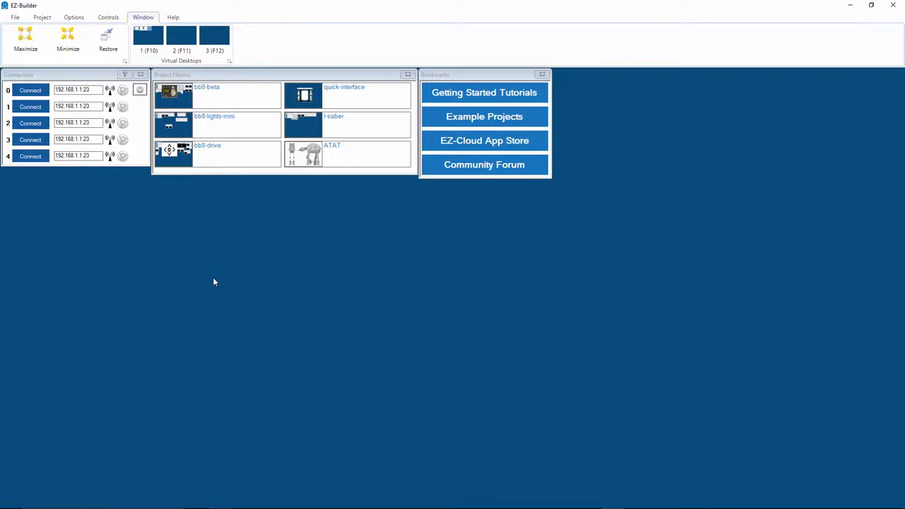